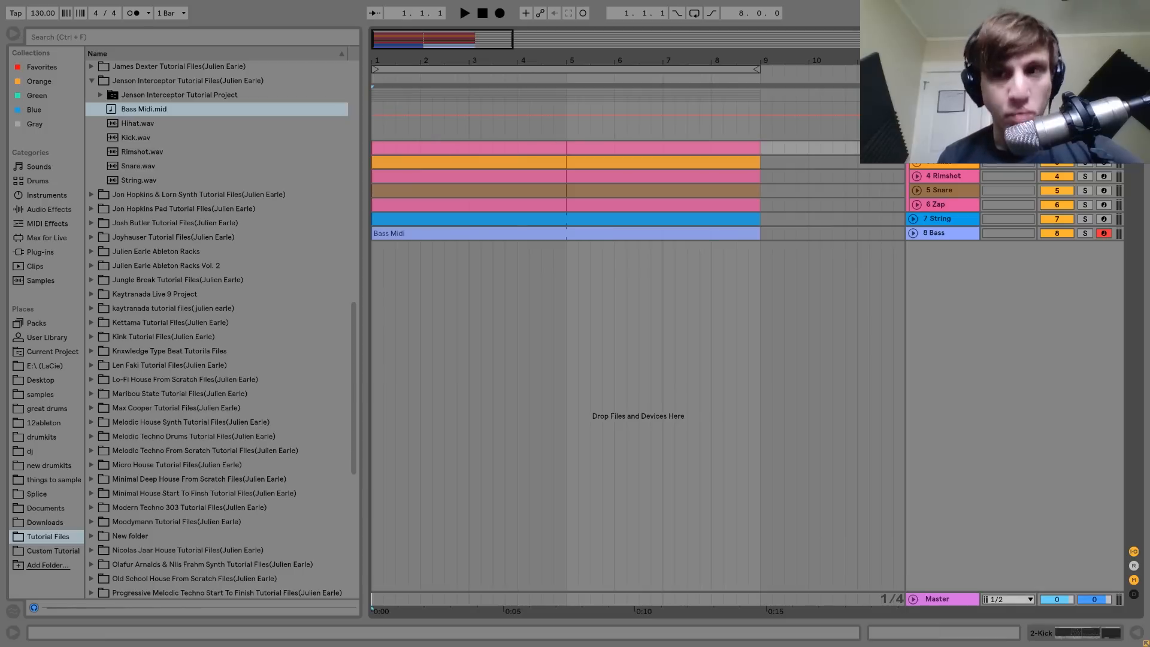
Play the soloed Kick track, expand it in the arrangement and open its device chain to check the kick's pitch on the Tuner
key("space")
left_click(917, 148)
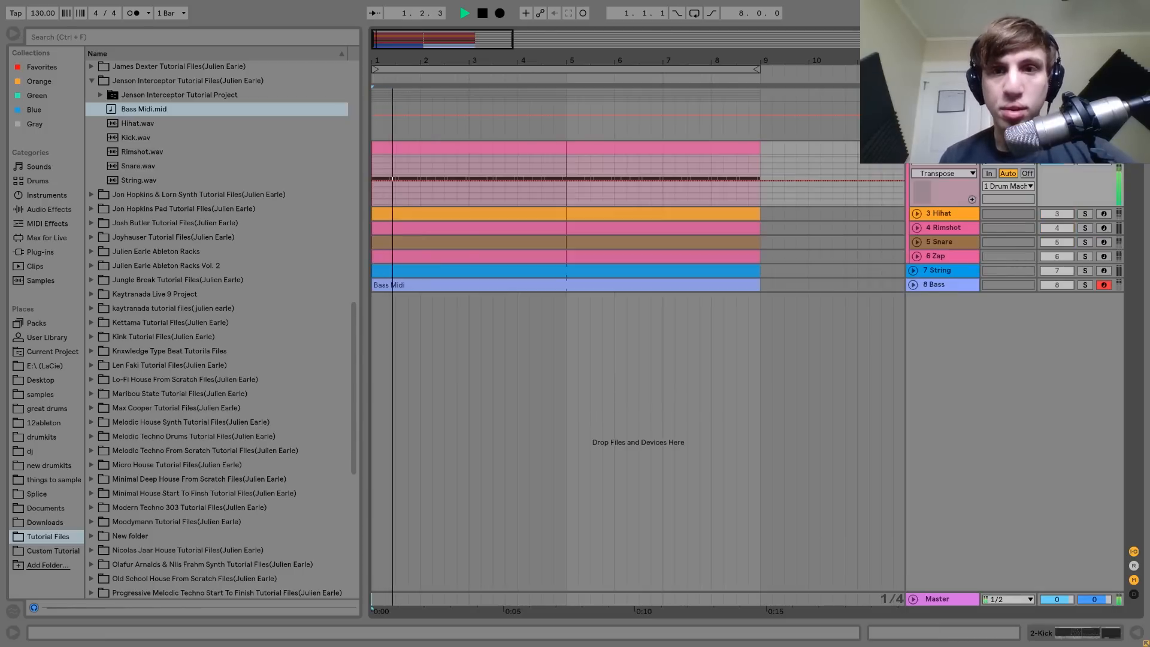
double_click(945, 148)
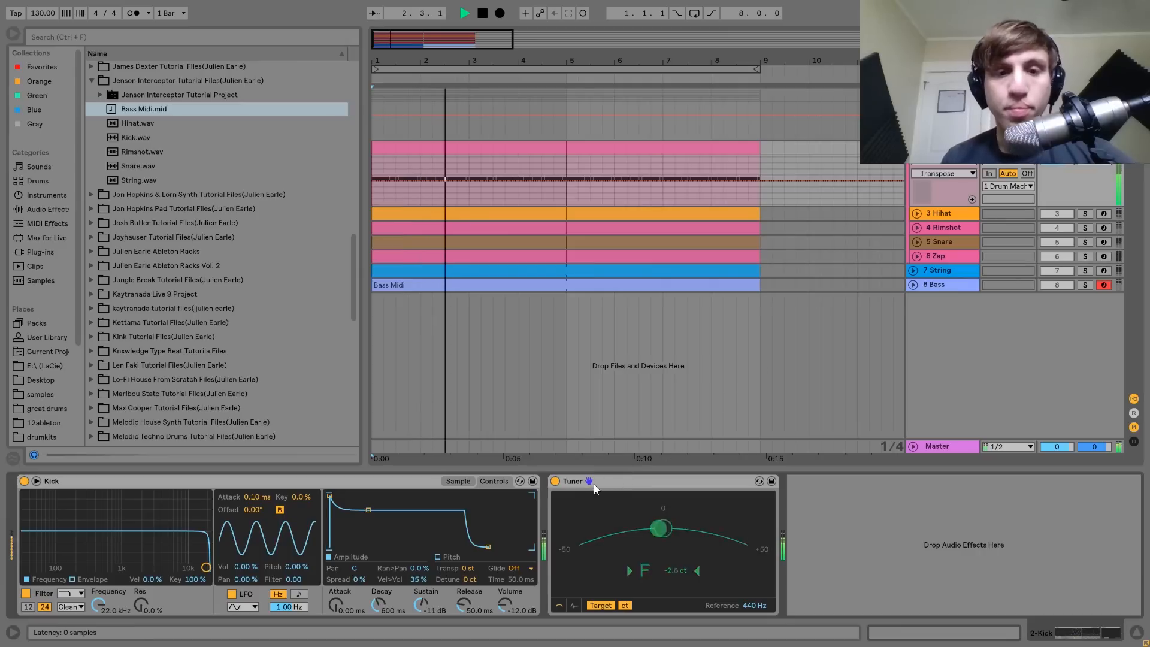
key("space")
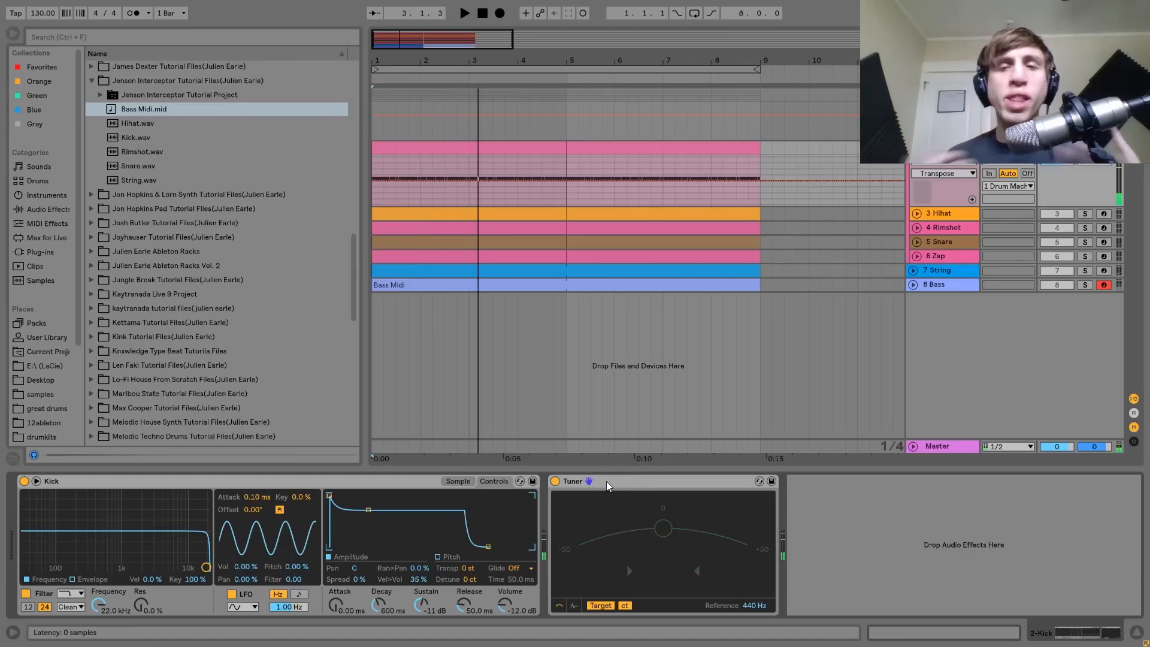
Show the Kick Simpler's sample waveform, locate Kick.wav in the tutorial files folder, and play the kick pattern again
left_click(458, 481)
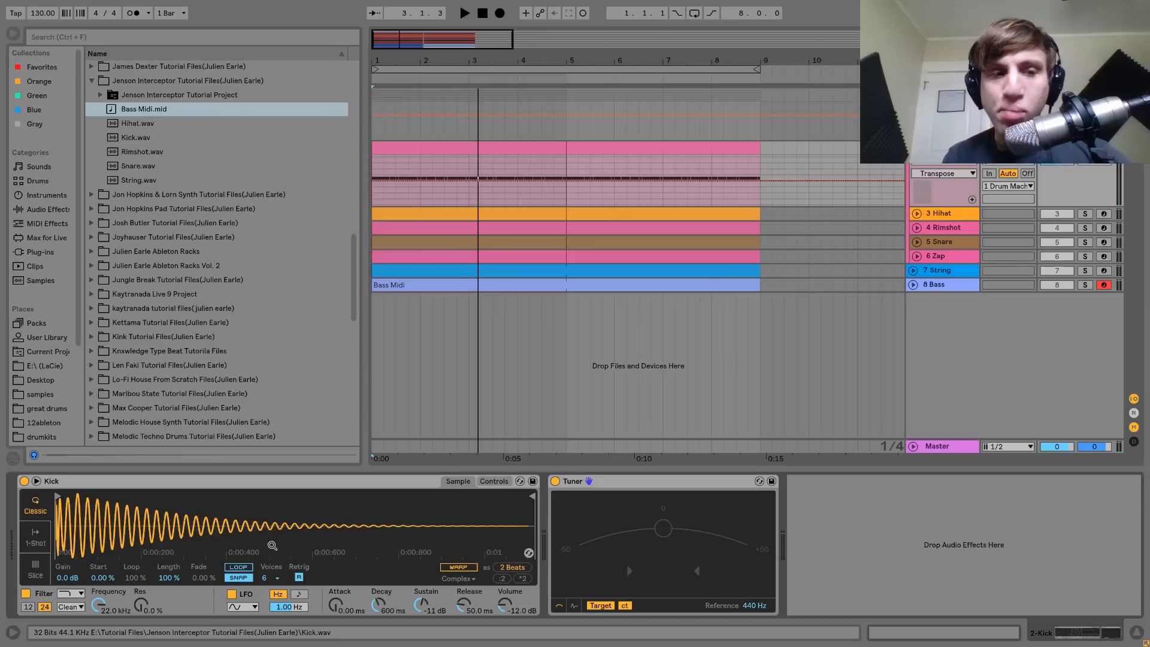
left_click(127, 138)
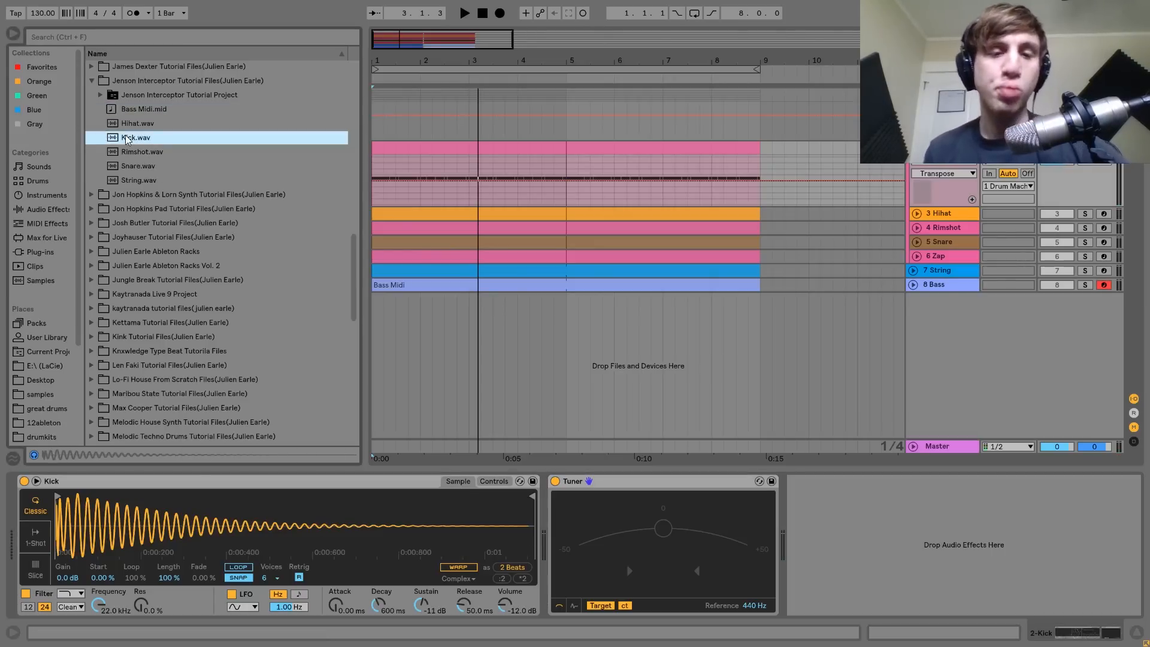
key("space")
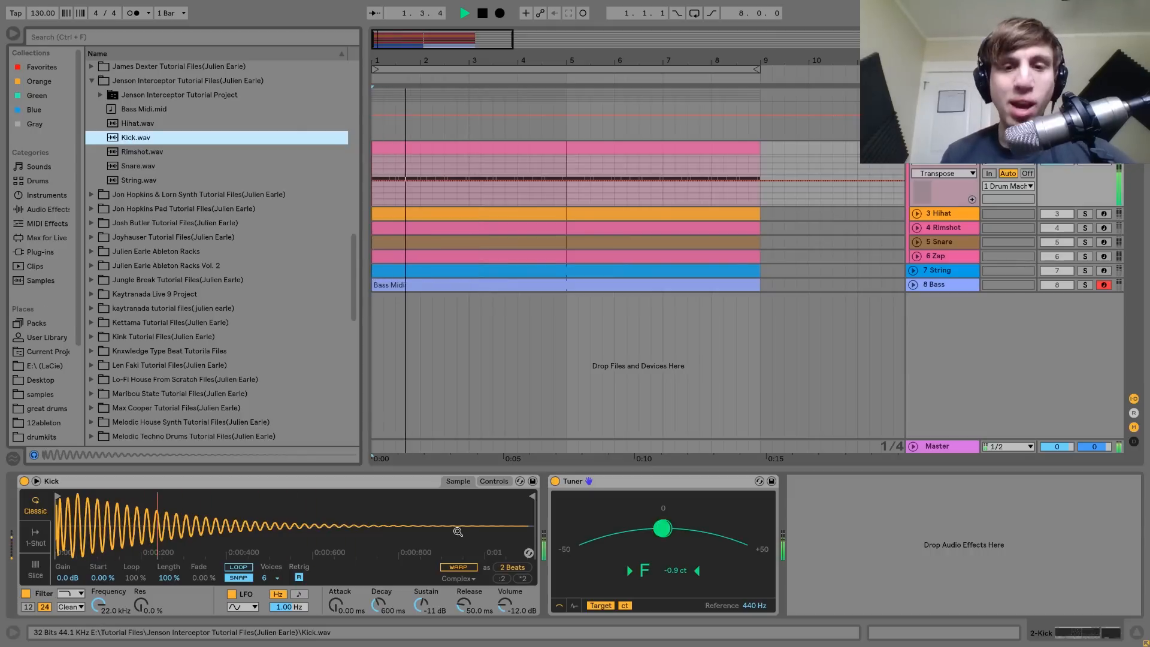
Delete the Tuner from the Kick track and show the Kick Simpler's Controls view, stopping playback
left_click(606, 483)
key("Delete")
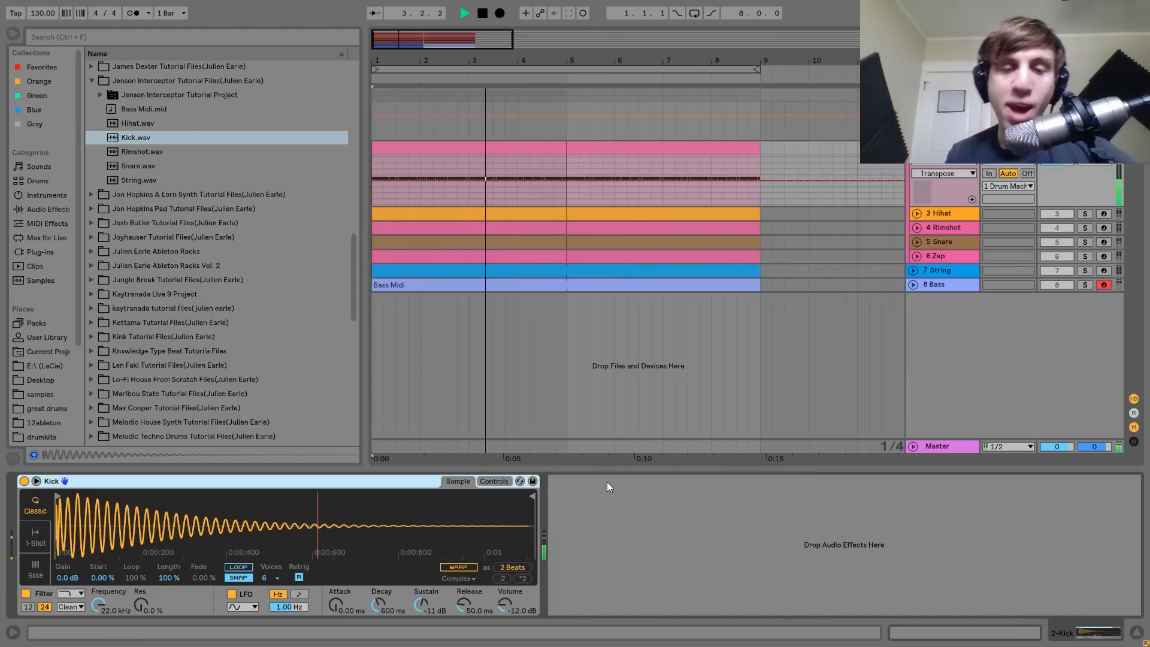
left_click(495, 483)
key("space")
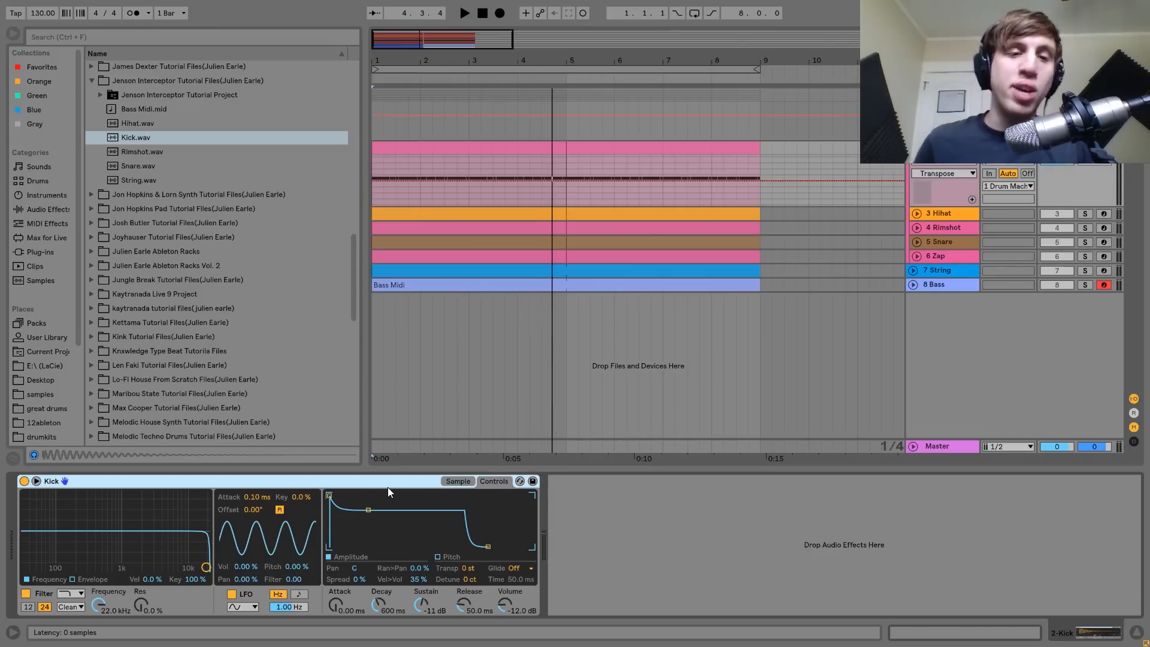
Look through the devices on the tracks around Hihat, return to the Kick track and play it briefly
left_click(959, 221)
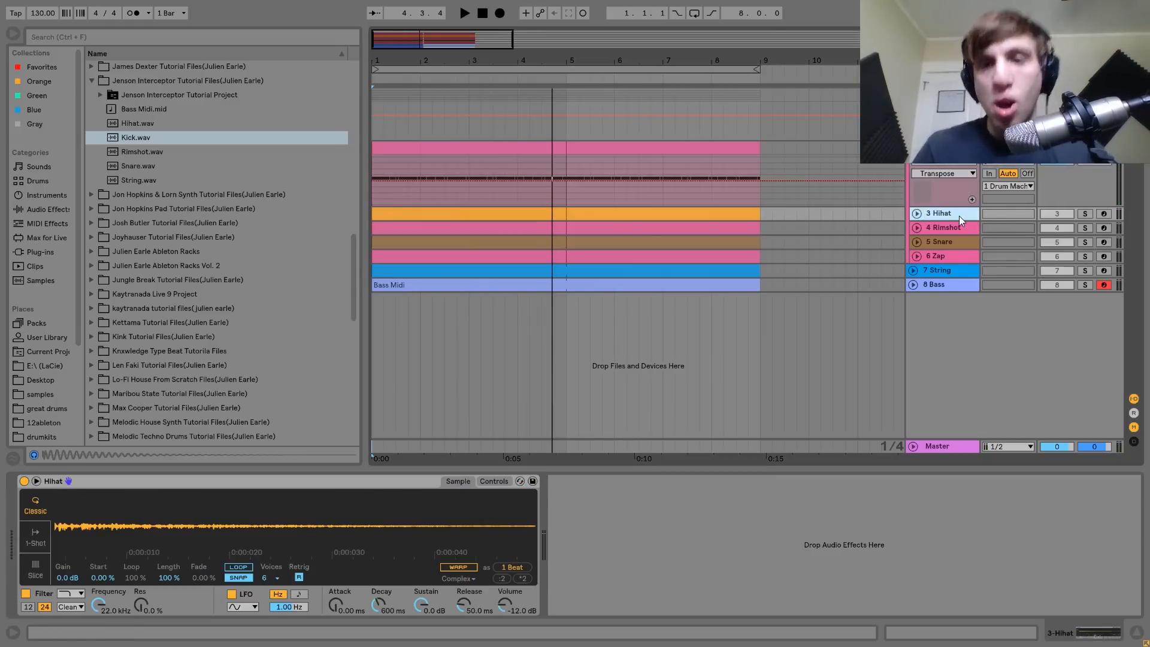
key("Down")
key("Down")
key("Up")
key("Up")
key("Up")
key("Up")
key("Up")
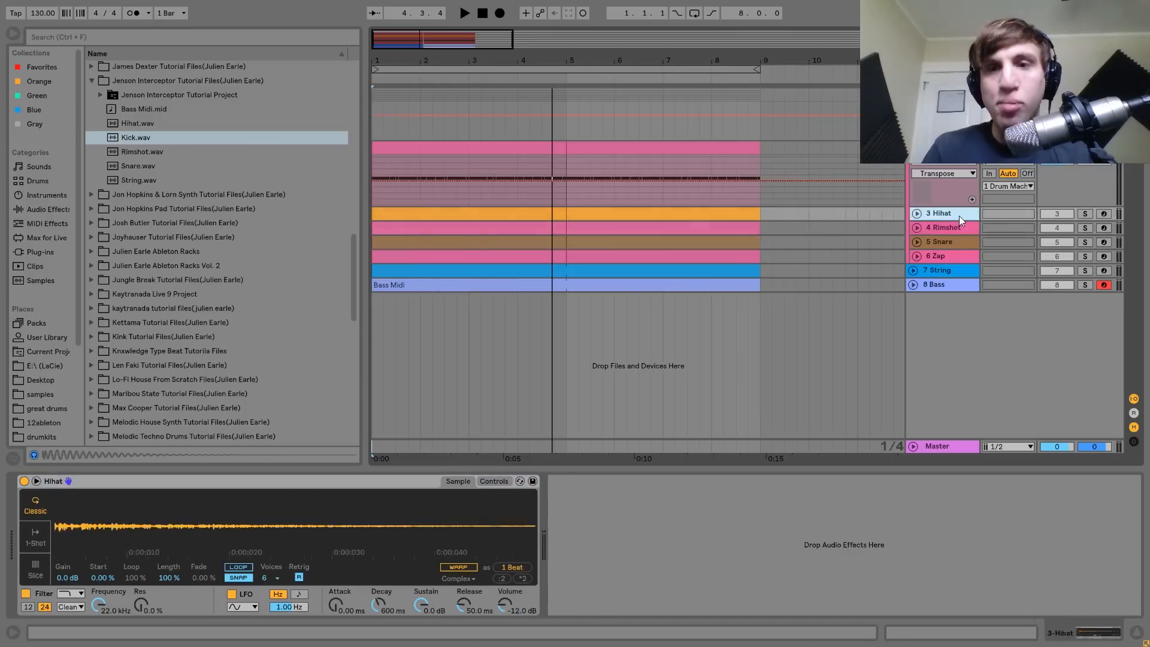
key("Down")
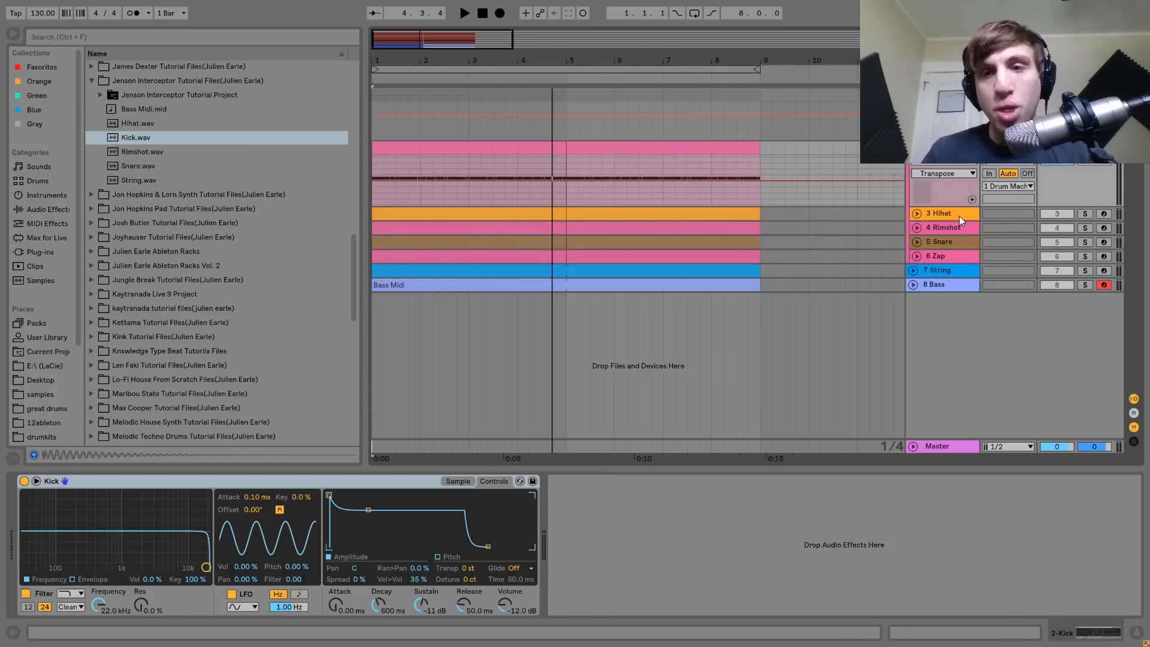
key("space")
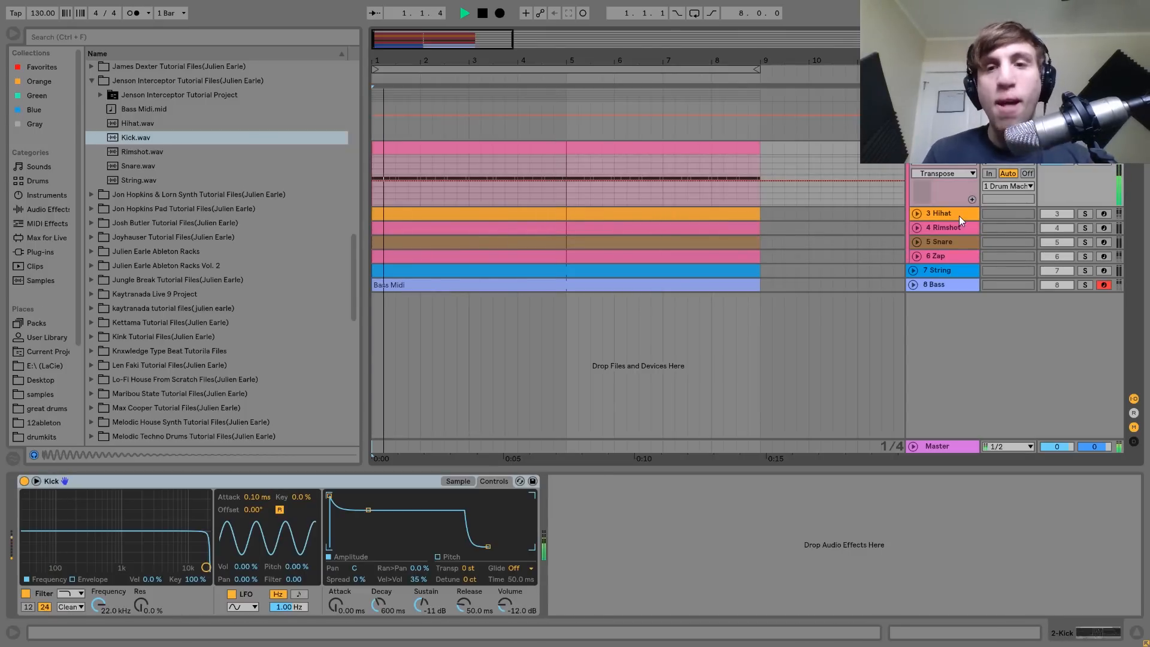
key("space")
Expand the Hihat track, solo it and listen to the hi-hat pattern on its own
left_click(941, 213)
left_click(916, 213)
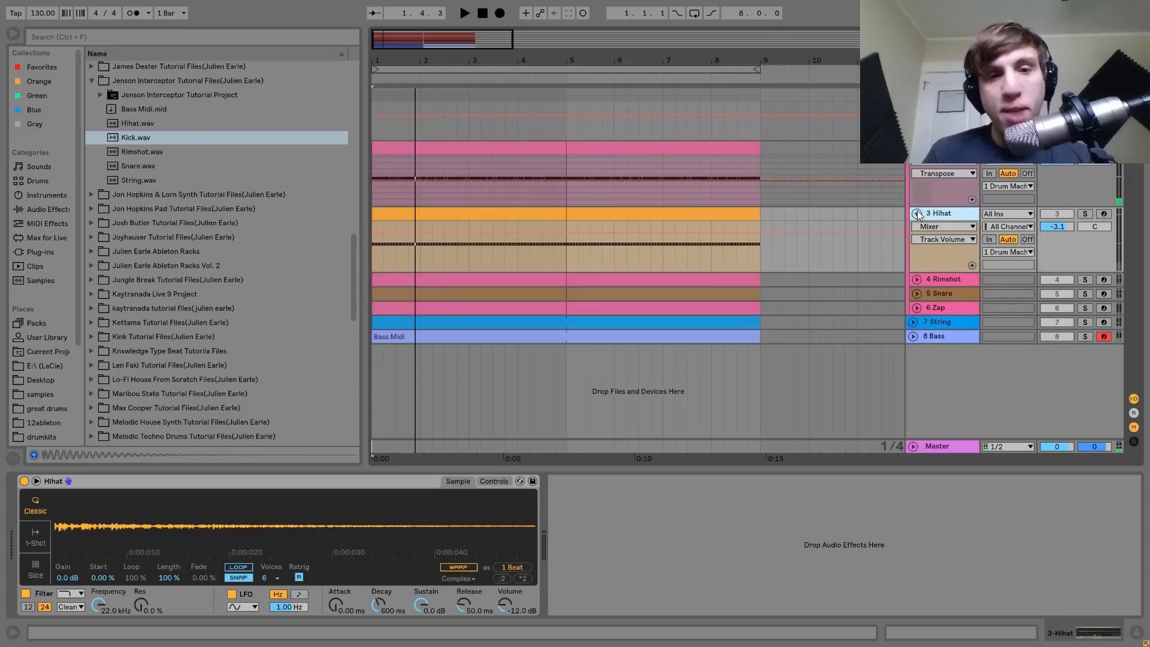
left_click(1086, 214)
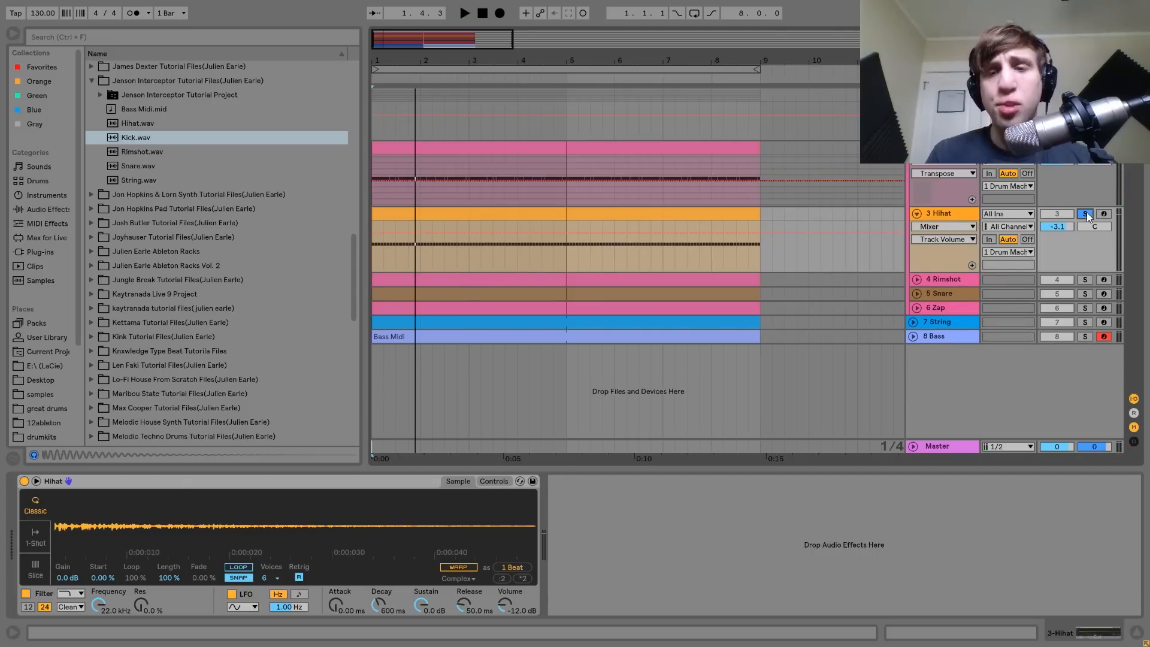
key("space")
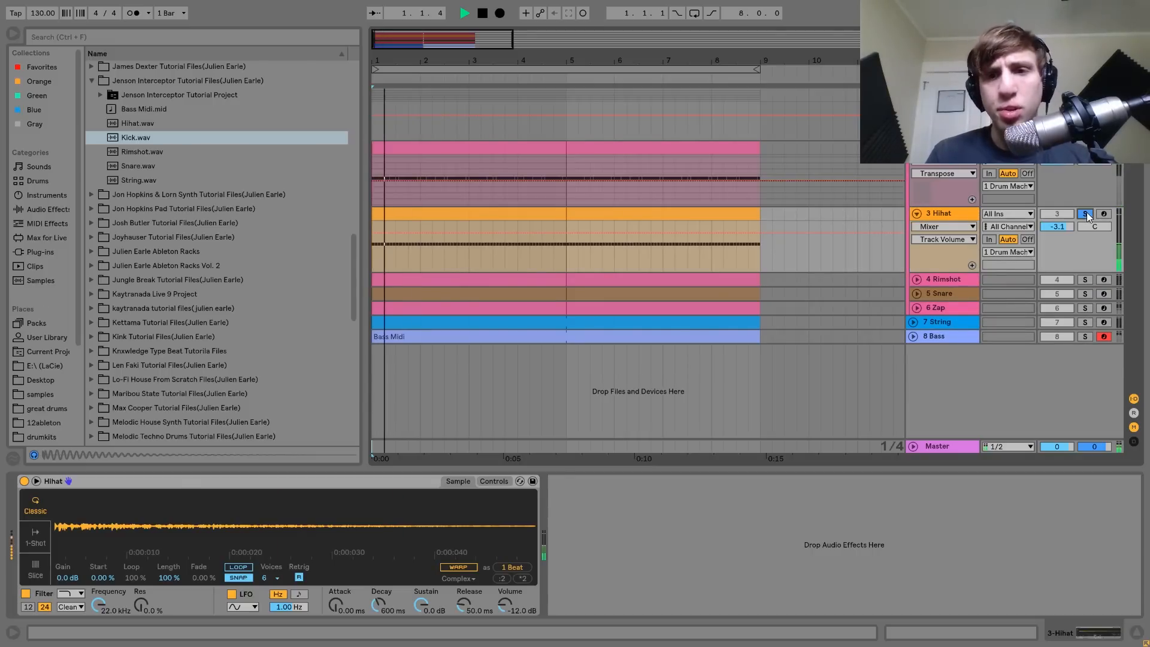
key("space")
left_click(937, 214)
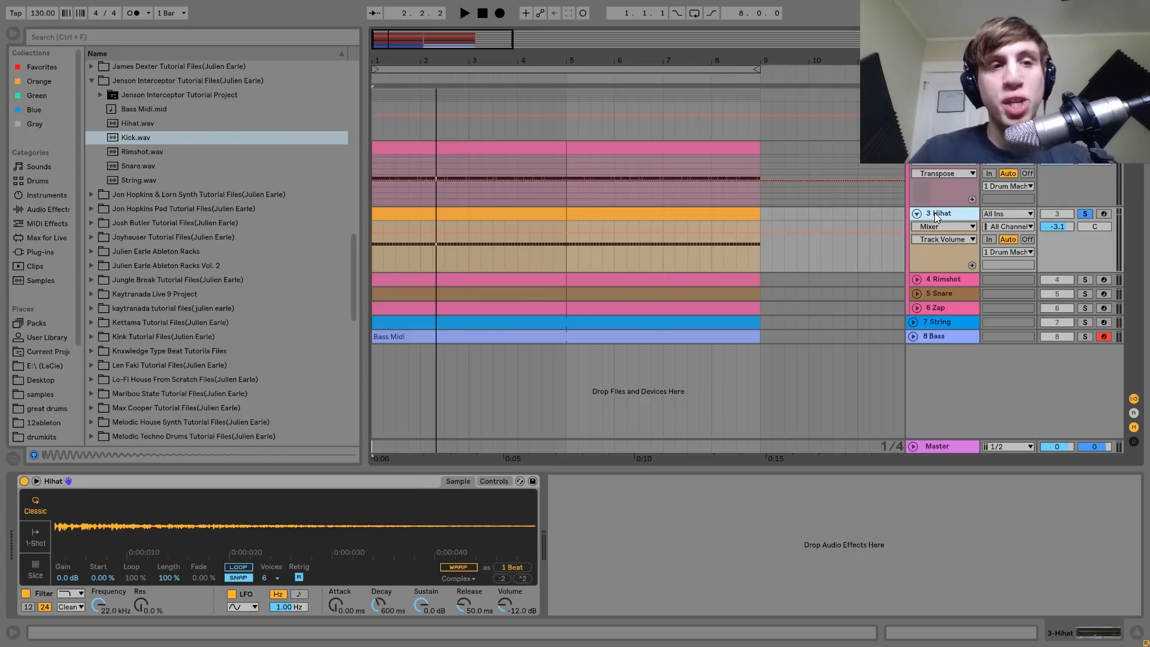
key("space")
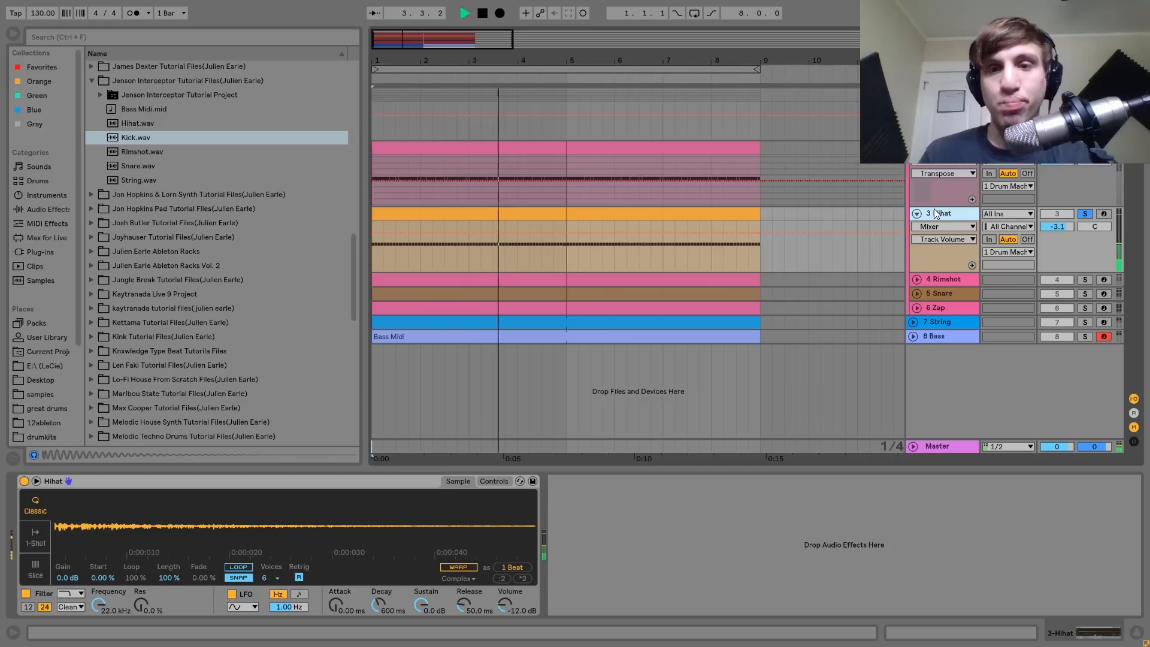
key("space")
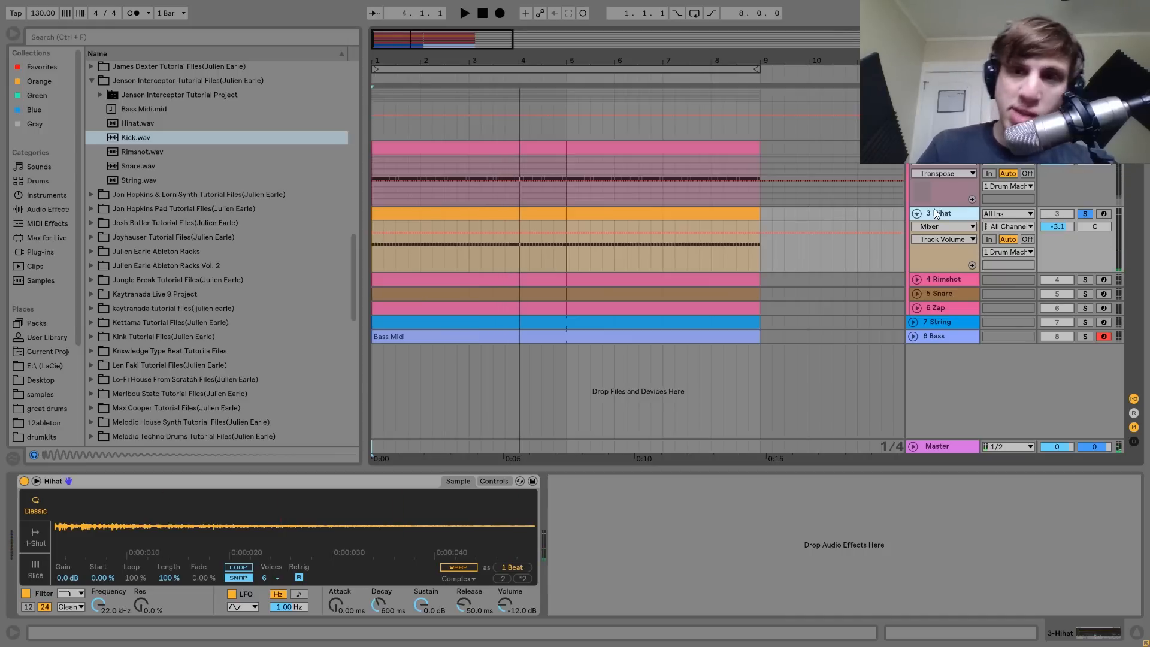
Unsolo the Hihat track and play the full beat with the hi-hat muted and unmuted to compare
left_click(1085, 215)
left_click(1059, 214)
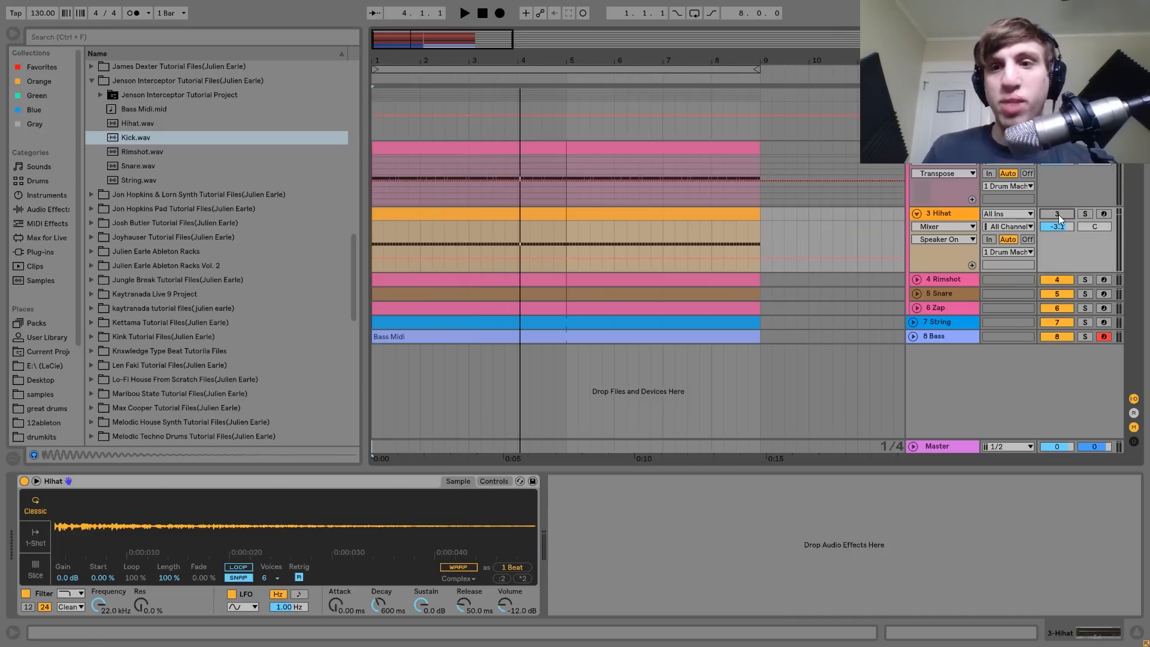
key("space")
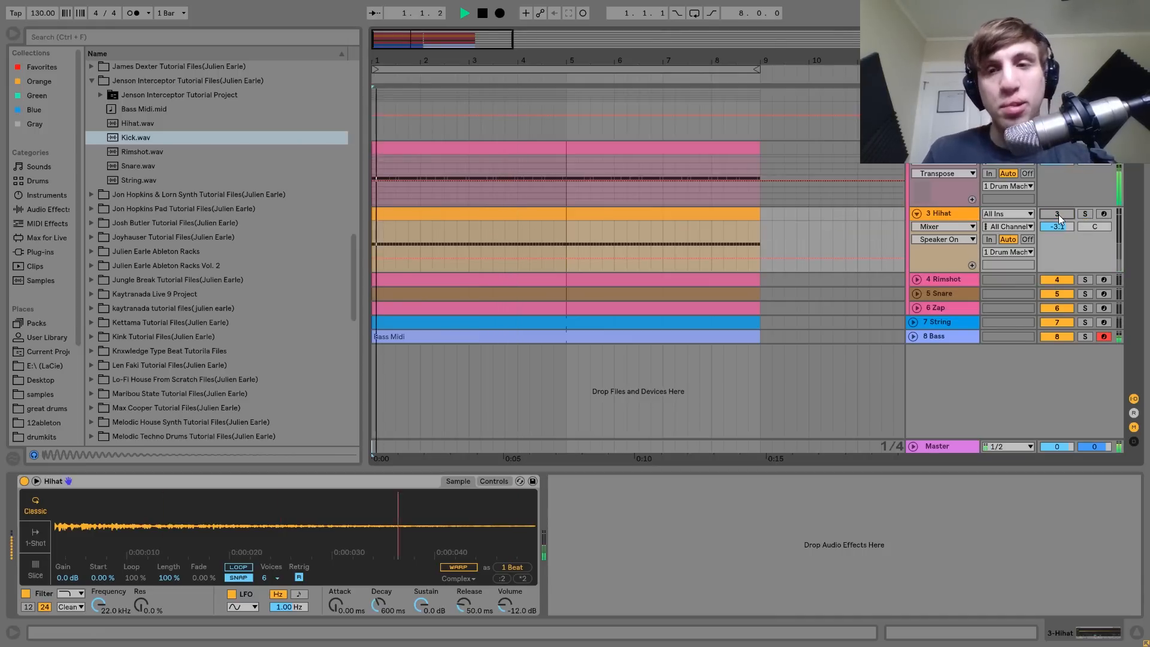
left_click(1057, 214)
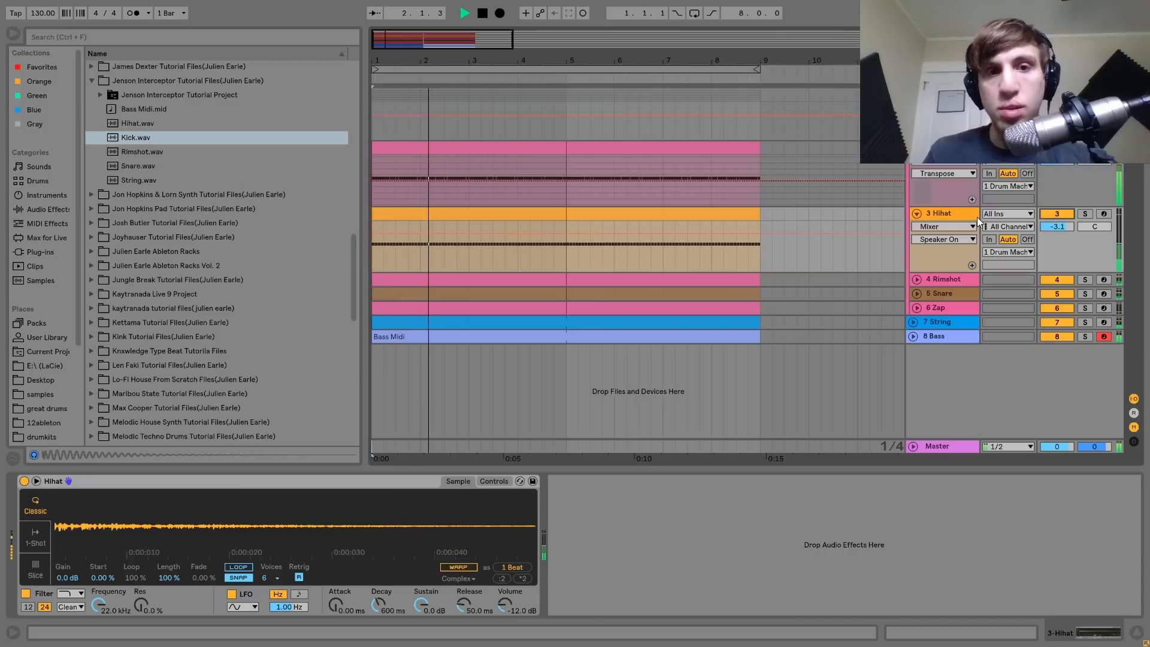
left_click(946, 215)
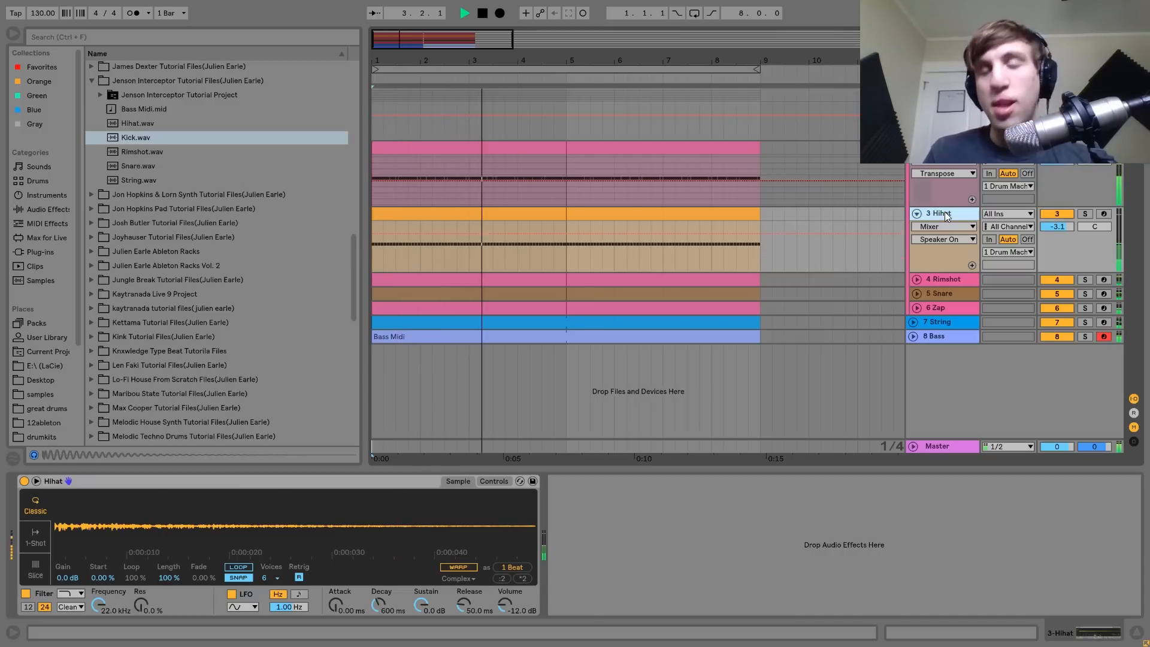
key("space")
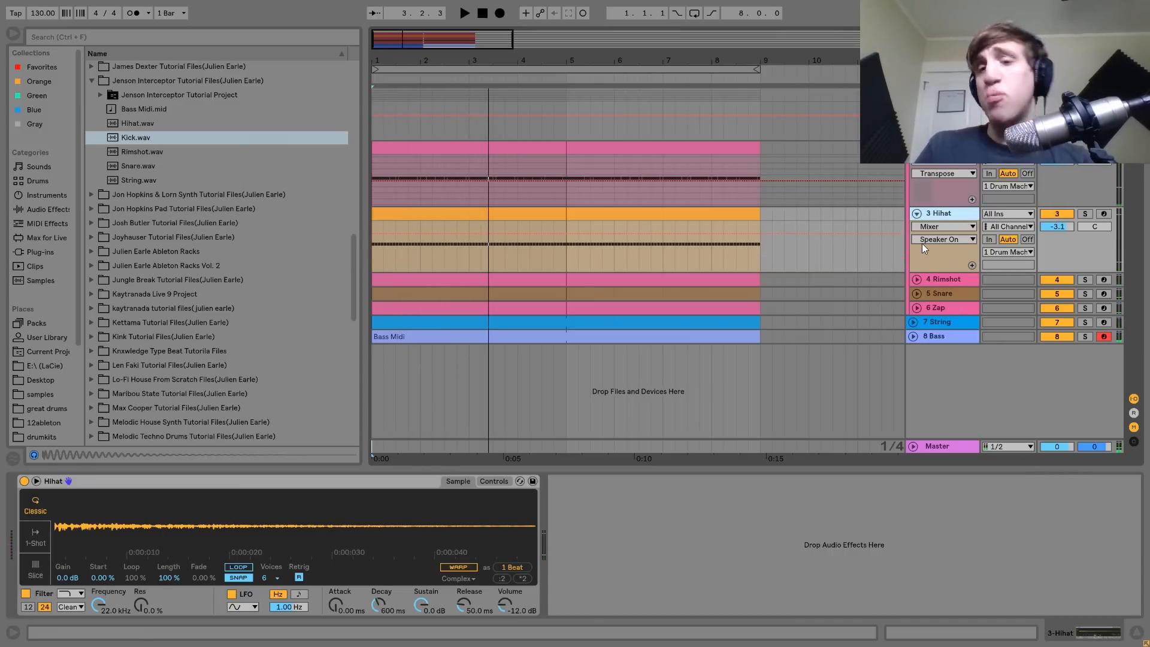
Expand the Rimshot track, solo it and listen to its double hits from position 2.3.1
left_click(942, 278)
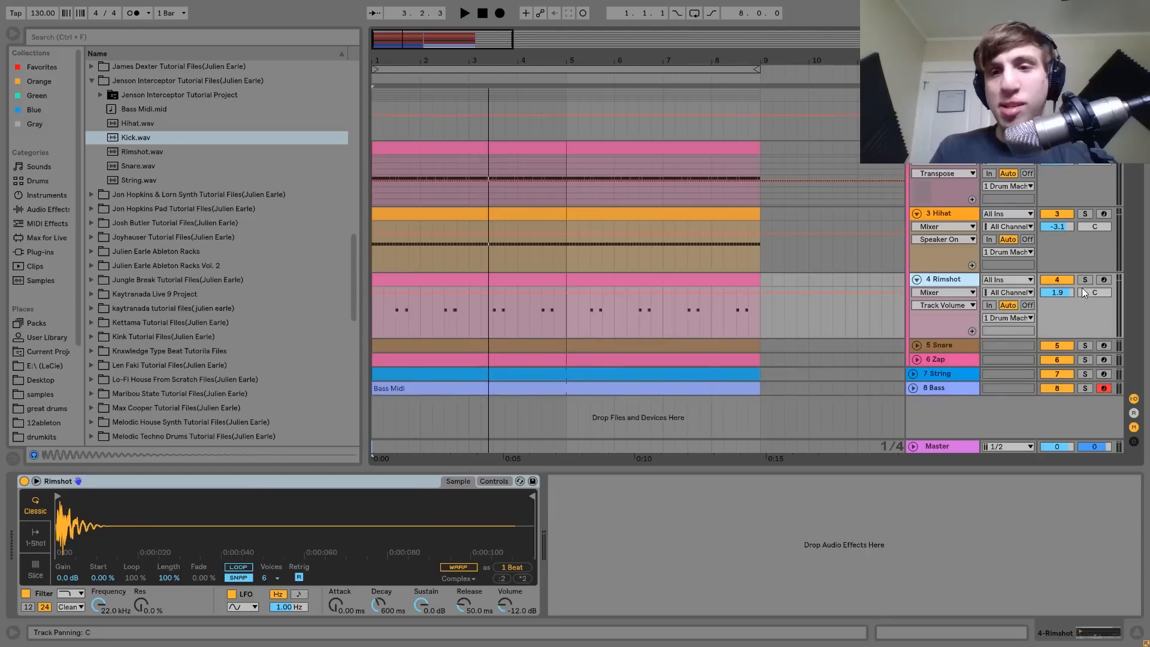
left_click(1089, 280)
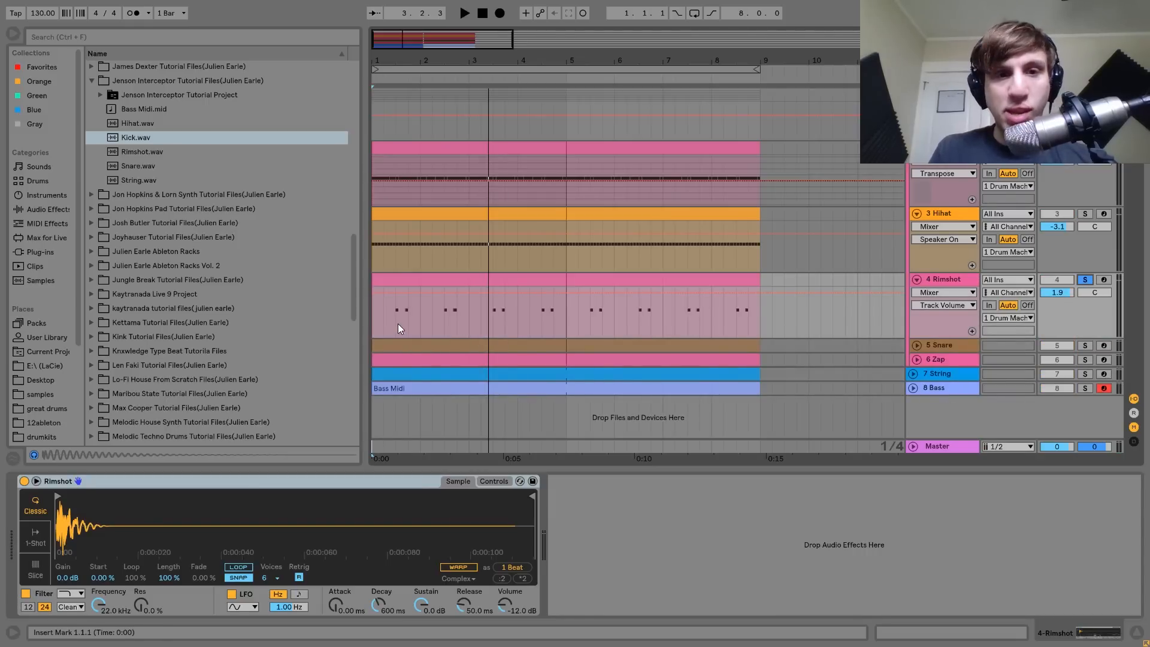
left_click(444, 327)
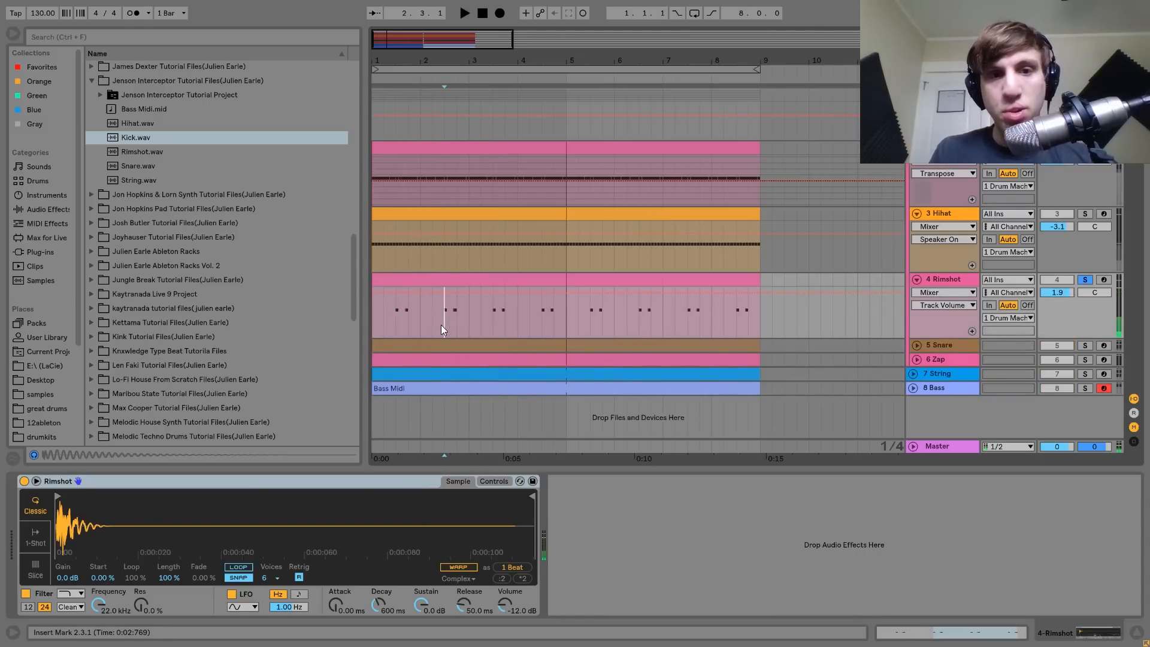
key("space")
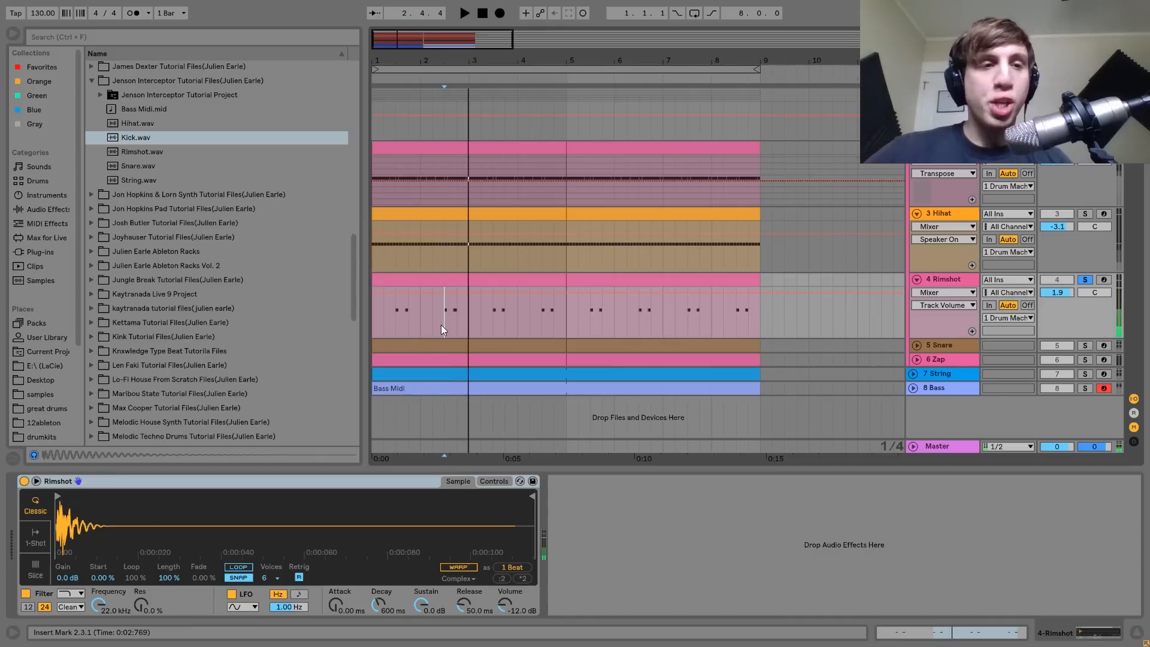
key("space")
key("space")
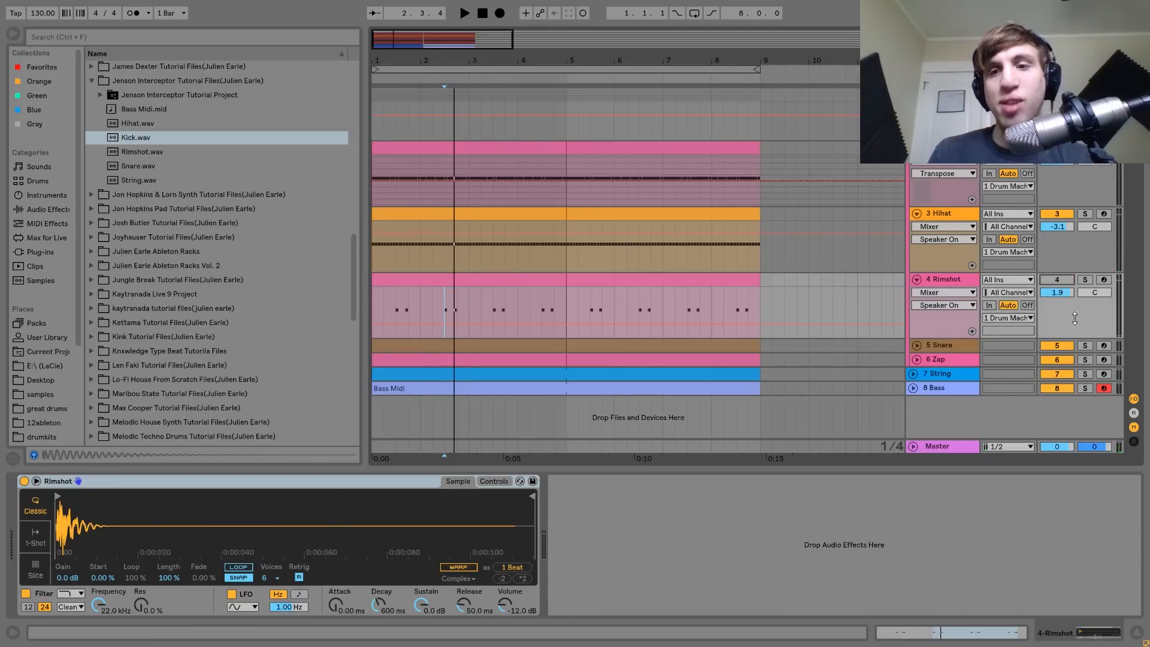
Select the first Rimshot clip and play the full beat from bar 1 to hear the rimshot in context
left_click(424, 279)
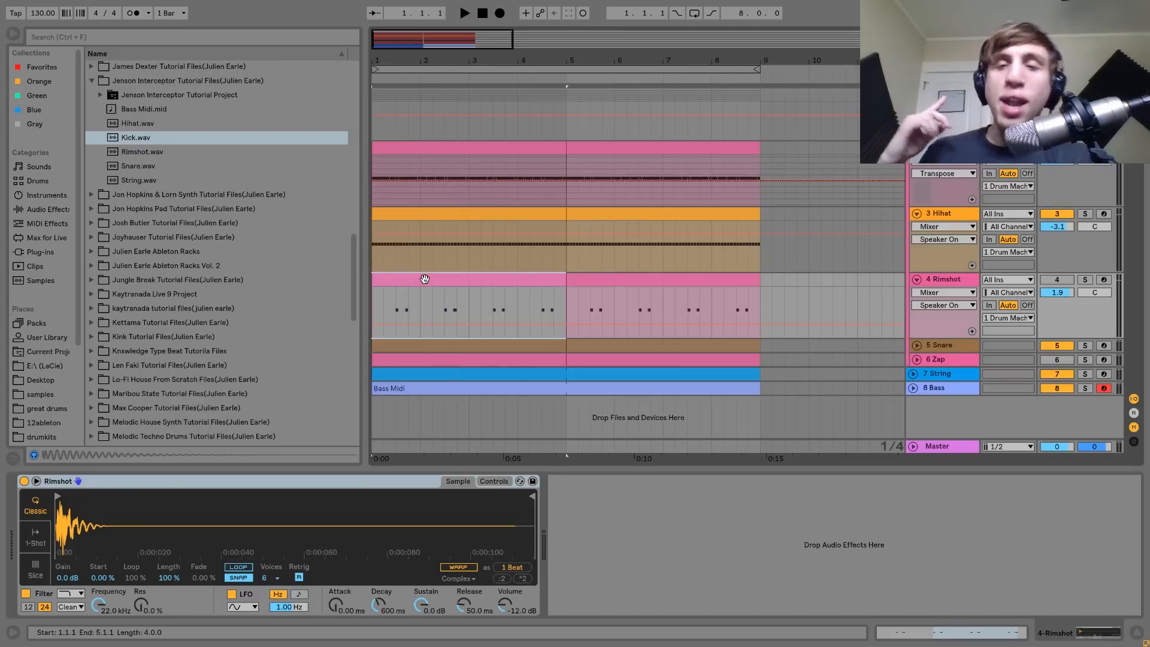
key("space")
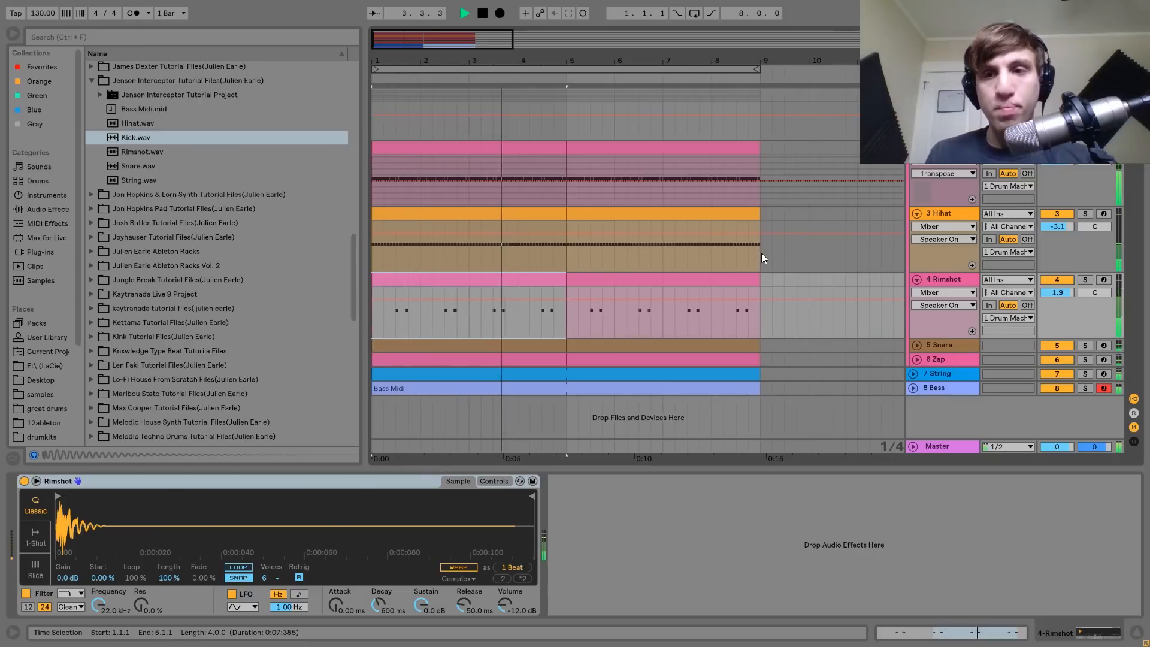
Open the Zap track's Operator, expand the track to view its notes, and play the beat briefly from bar 1
left_click(962, 358)
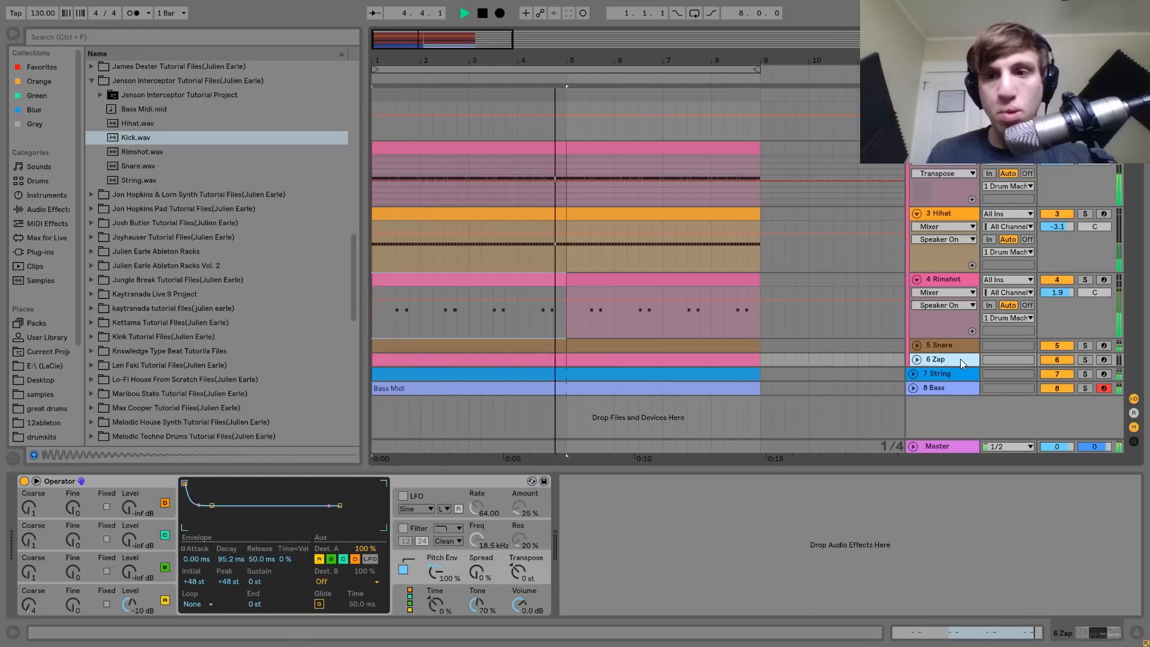
key("space")
left_click(916, 359)
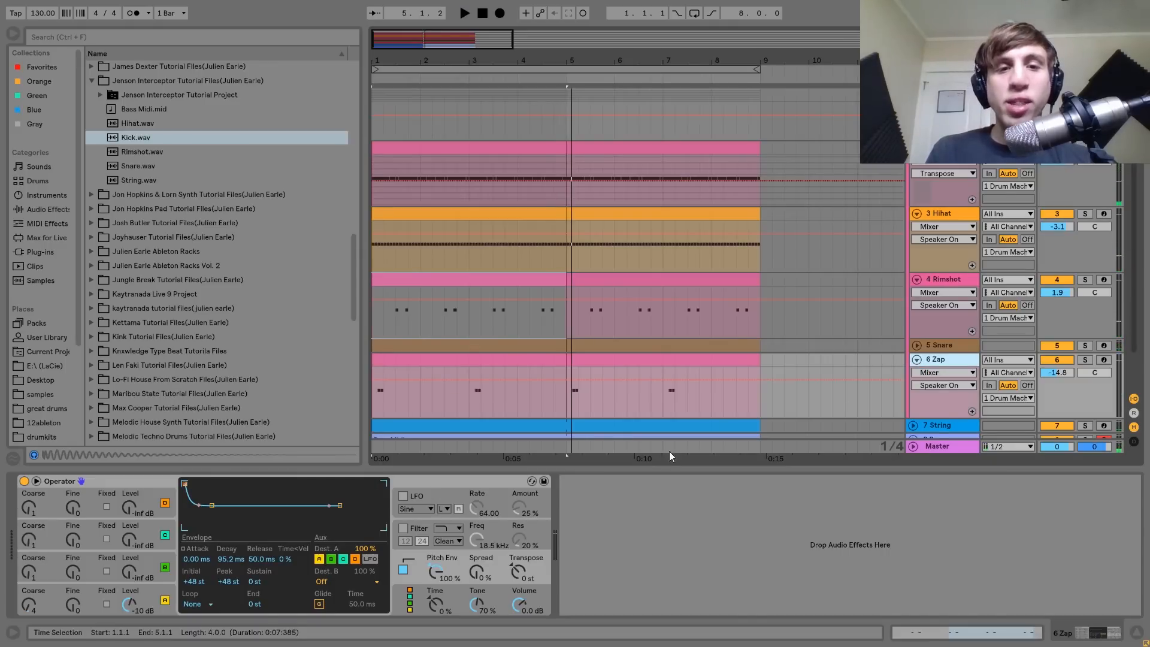
key("space")
key("space")
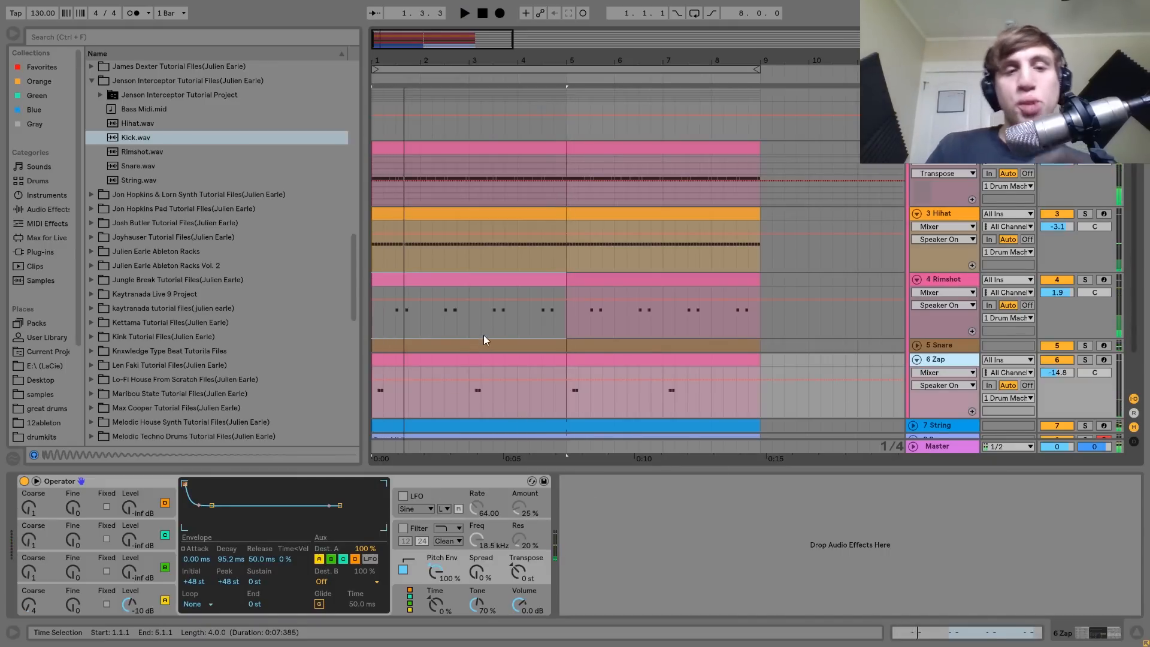
Return to the Rimshot track and solo it for another listen
left_click(936, 283)
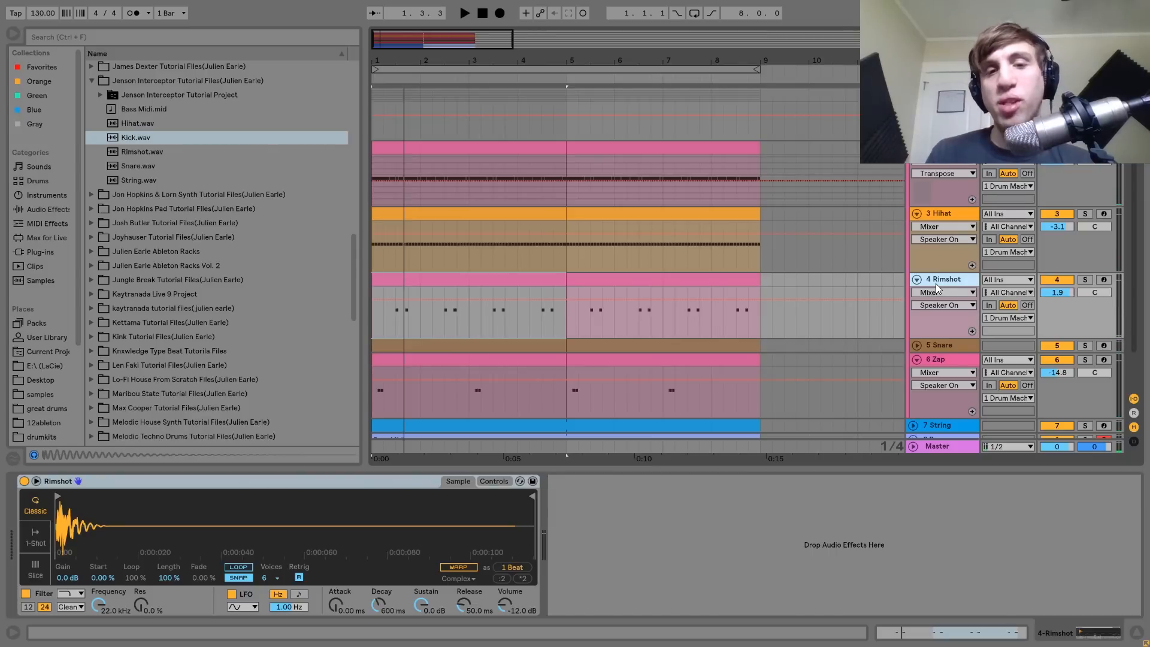
left_click(1085, 280)
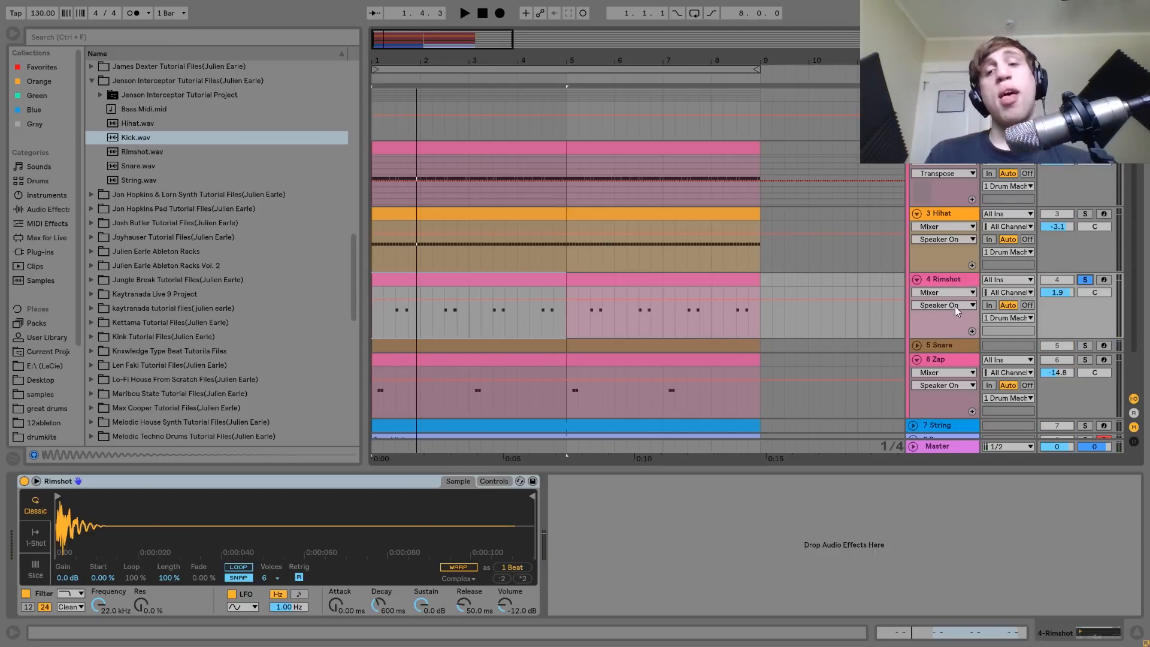
Solo and expand the Snare track, and listen to its pattern from bar 1 into bar 5
scroll(955, 307, "down", 1)
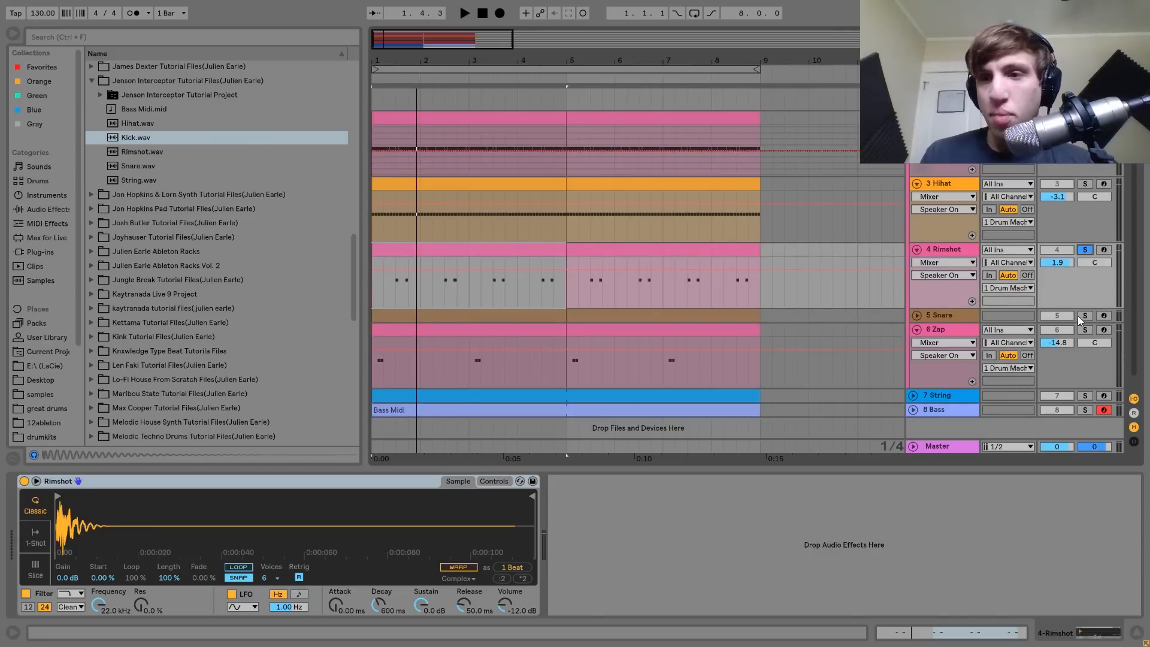
left_click(921, 314)
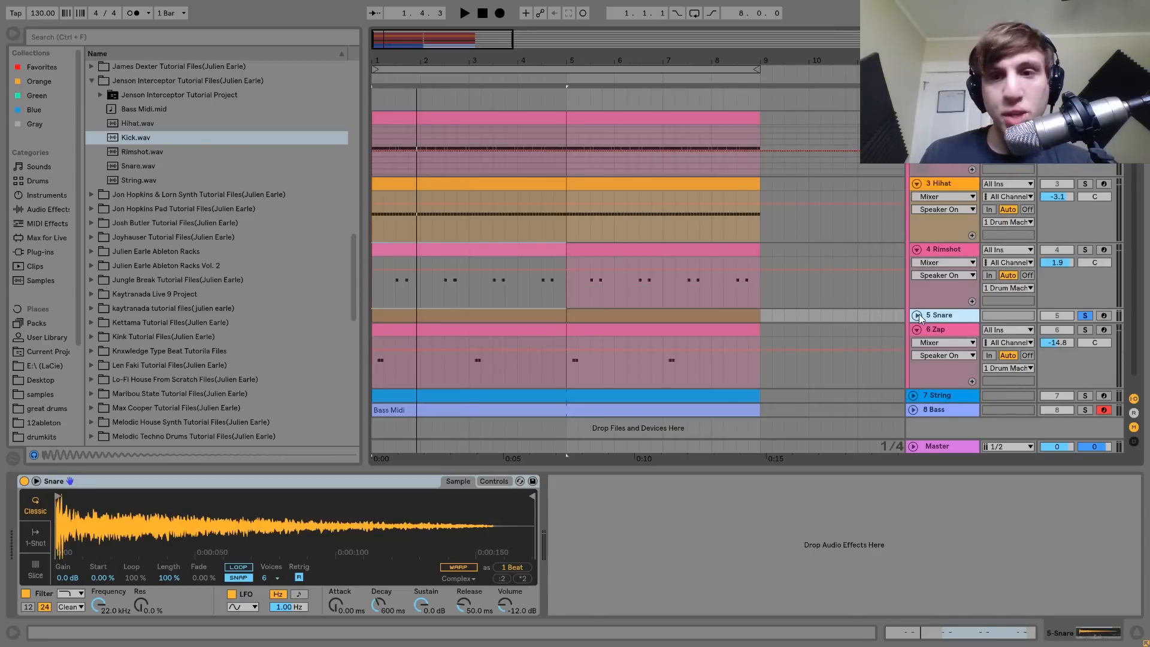
left_click(917, 315)
key("space")
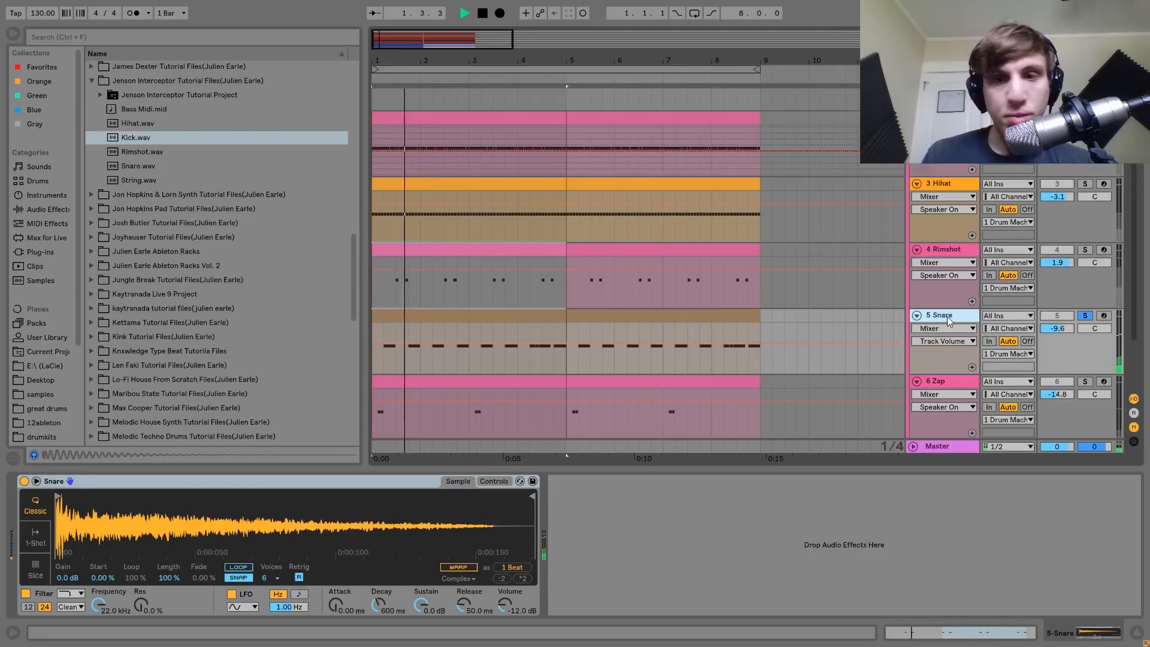
scroll(947, 316, "down", 2)
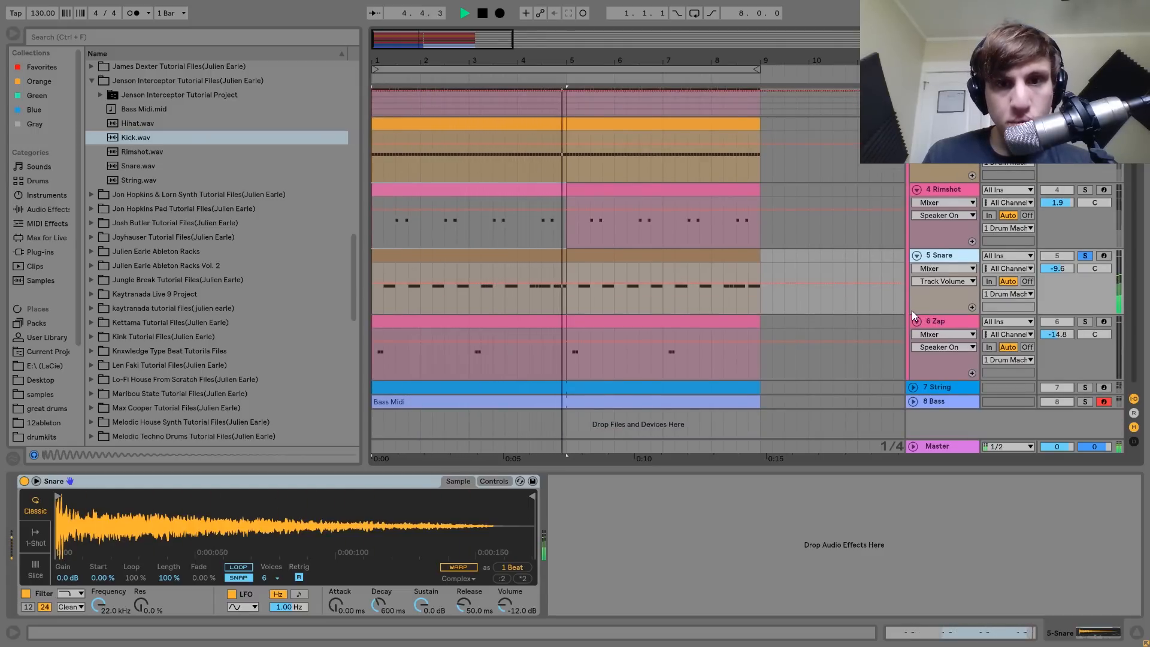
key("space")
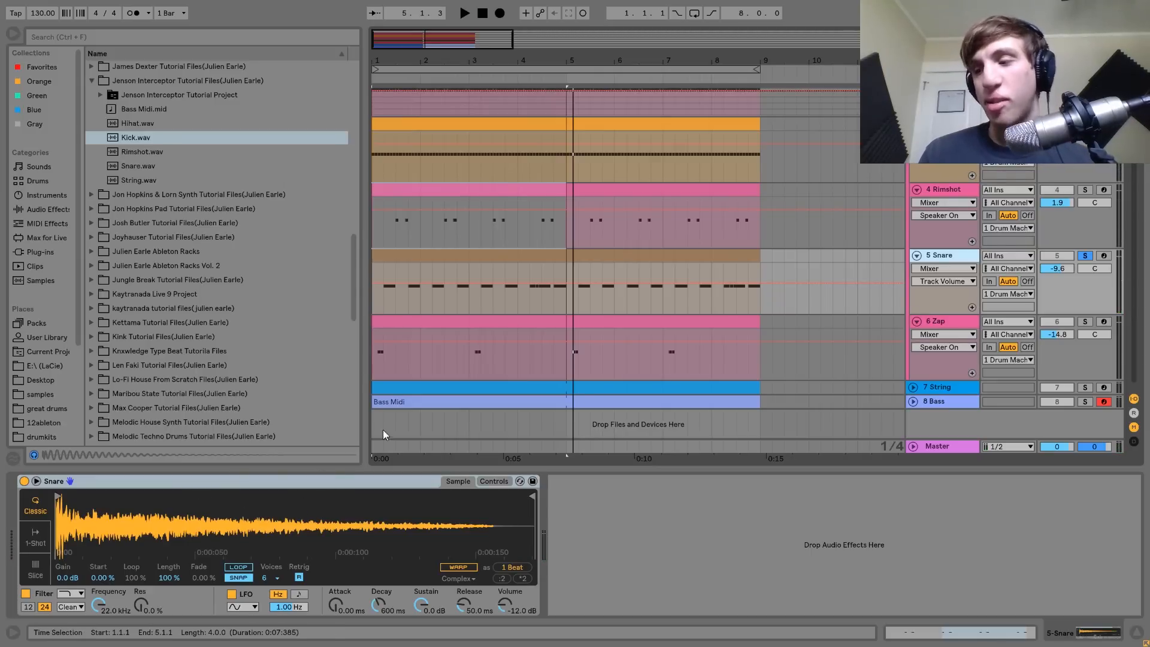
Open the first Snare clip's notes to examine the fill in bar 4, and return to the Snare's sampler device
left_click(535, 256)
double_click(535, 255)
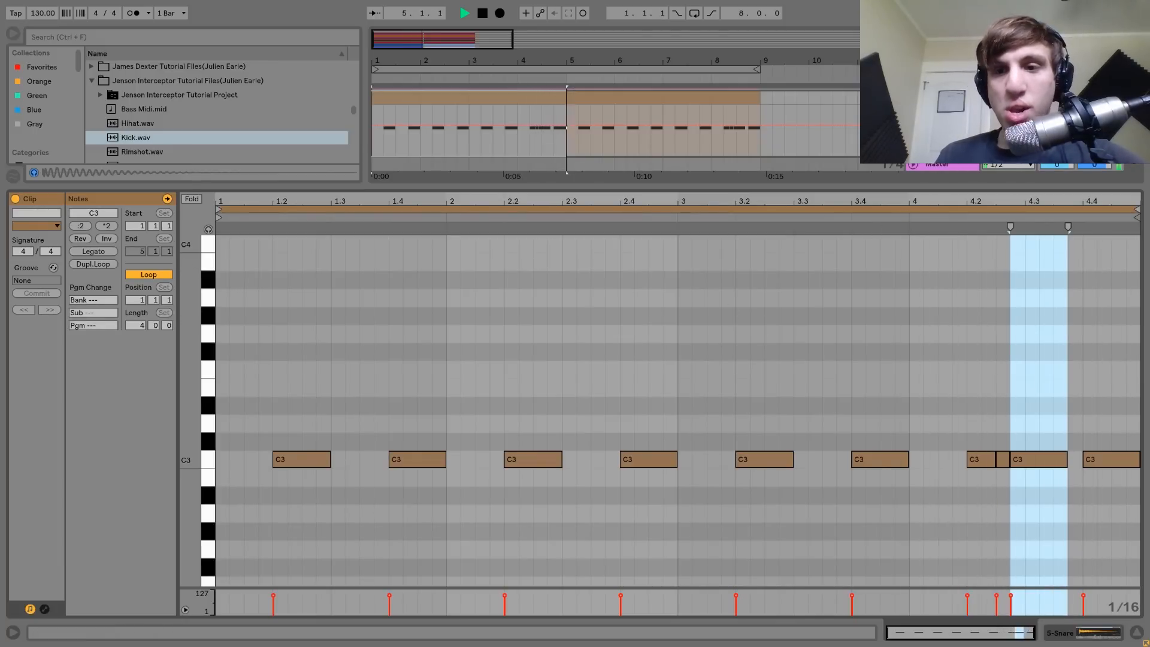
key("shift+Tab")
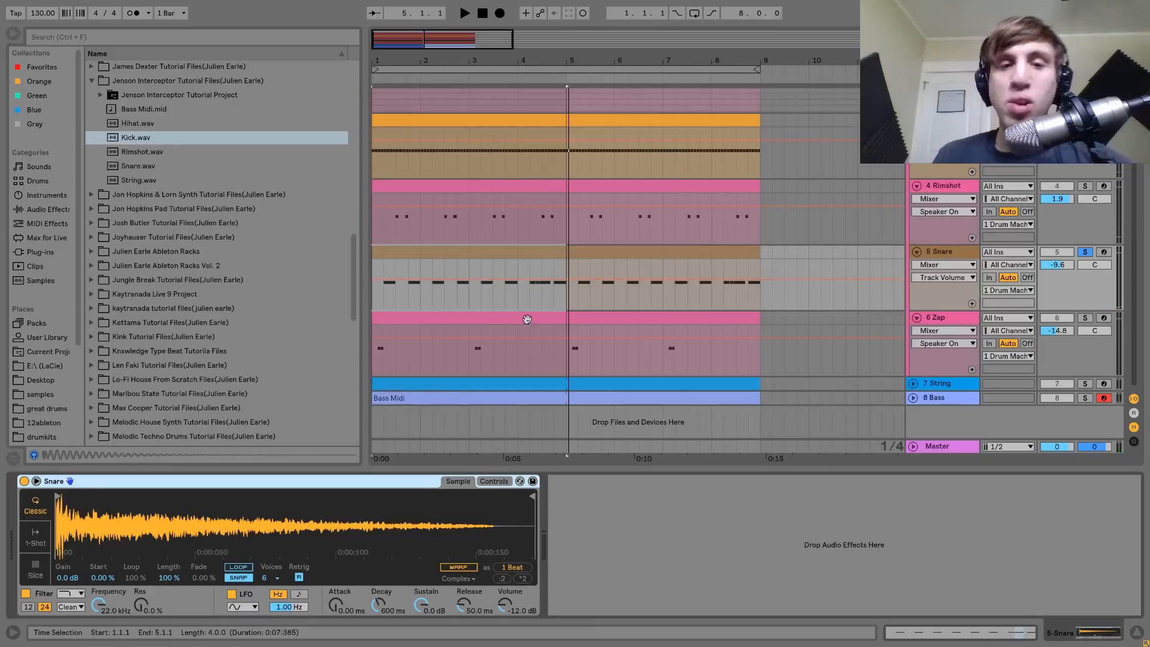
left_click(513, 300)
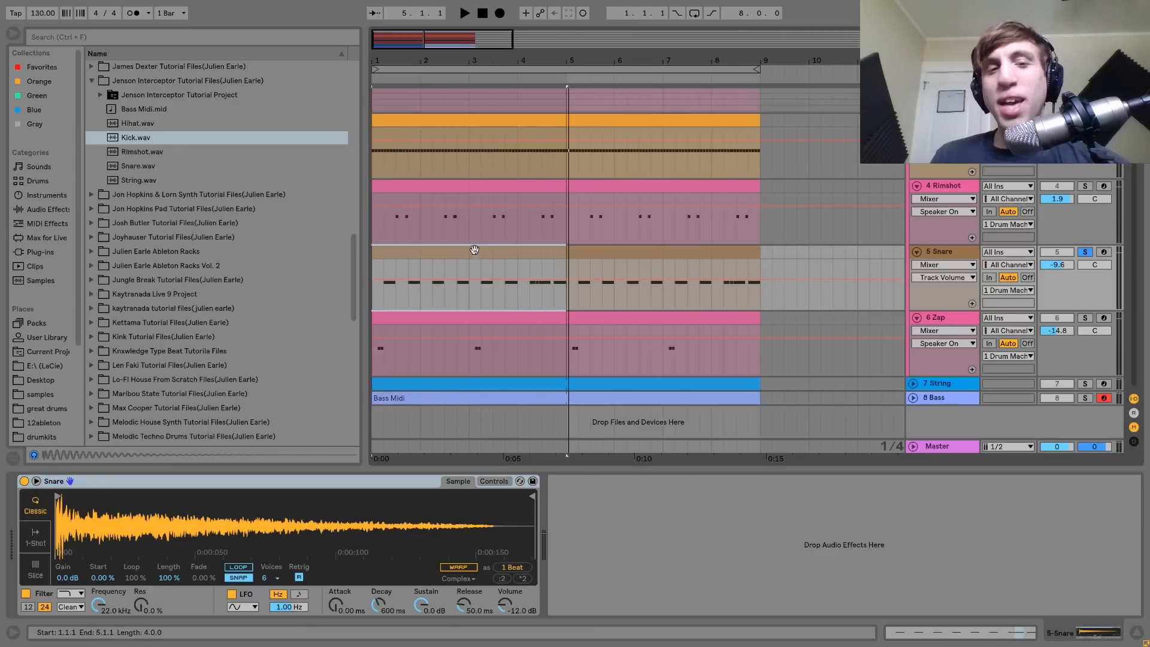
Unsolo the Snare track and play the full beat twice from bar 3 to hear the snare fill in context
left_click(1088, 253)
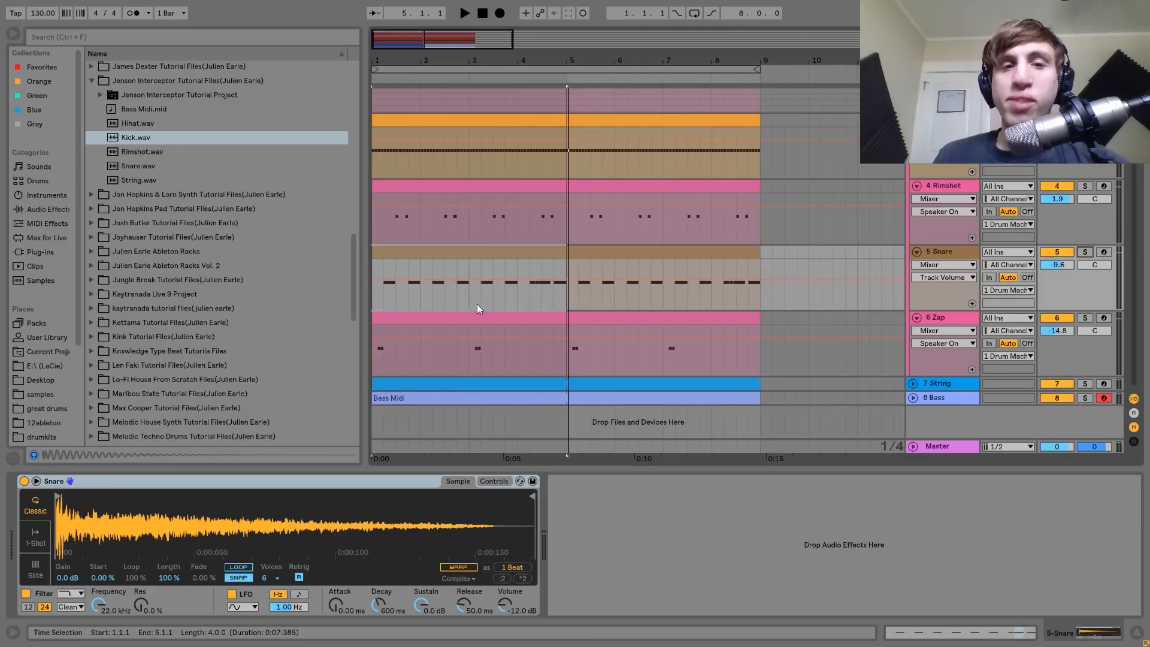
left_click(468, 301)
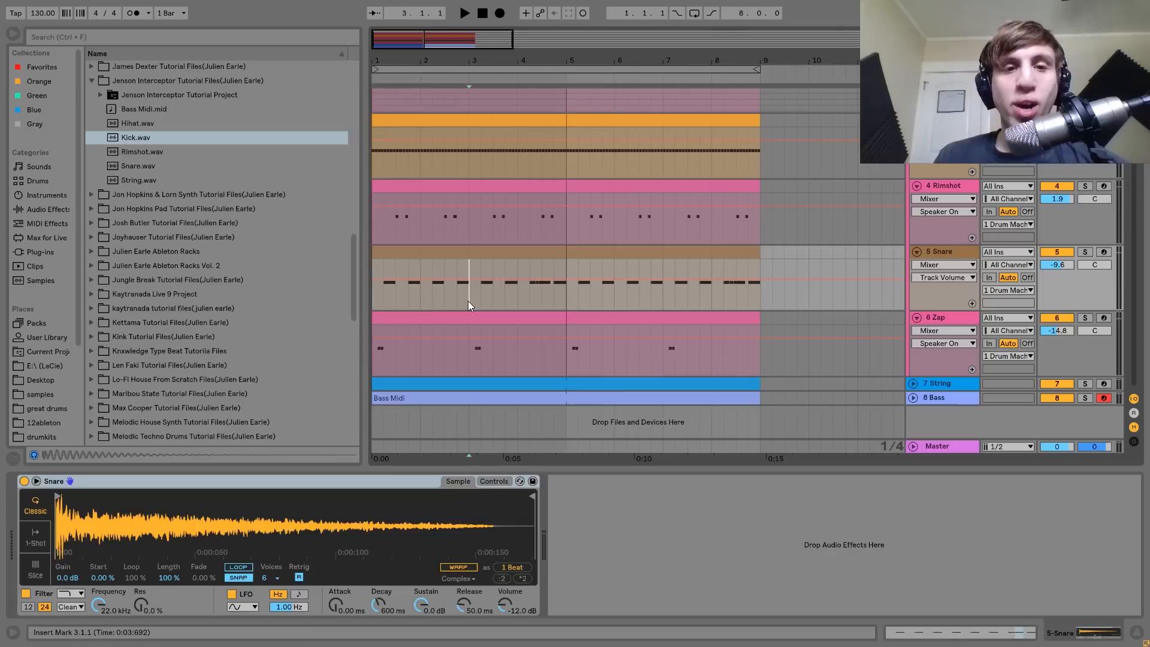
key("space")
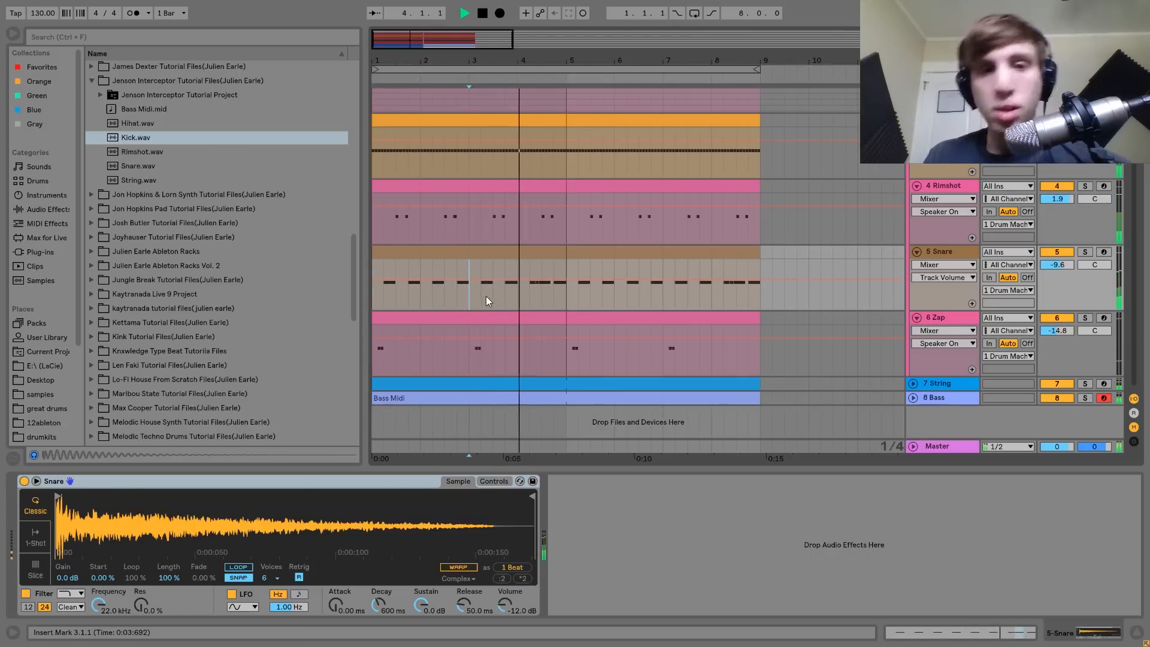
key("space")
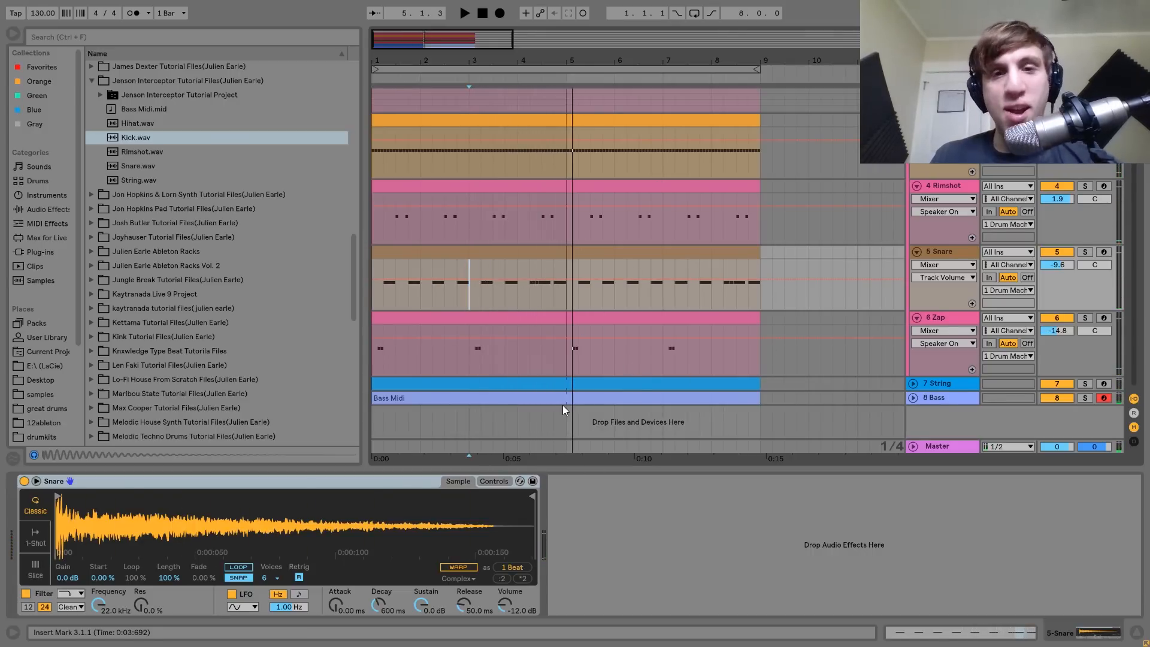
key("space")
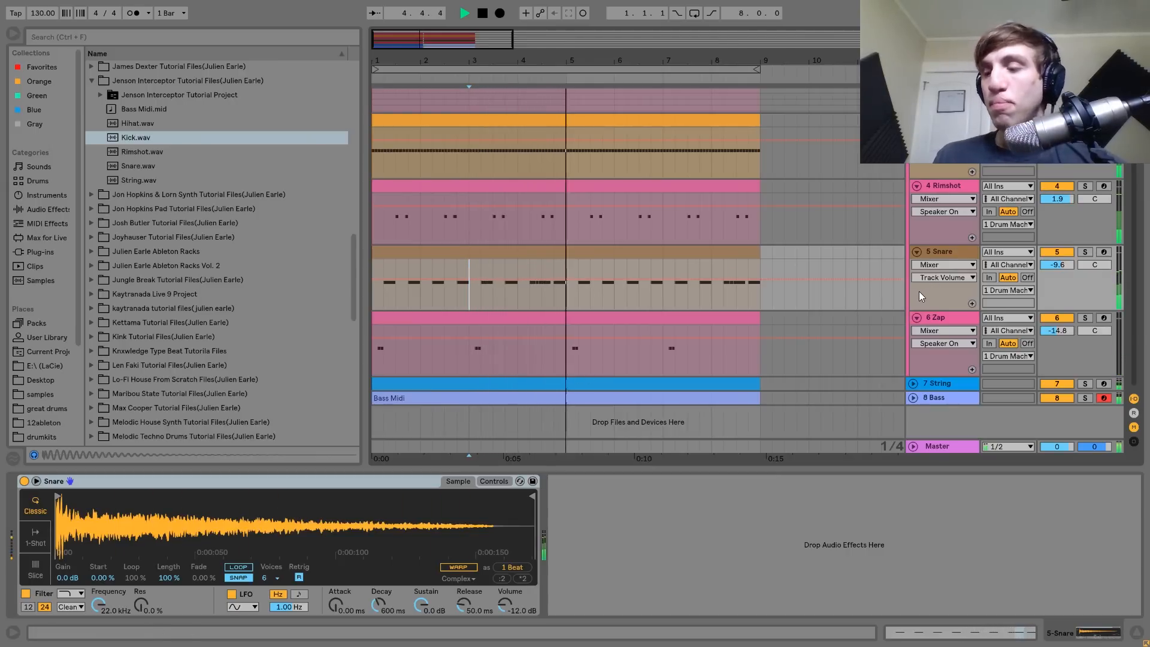
key("space")
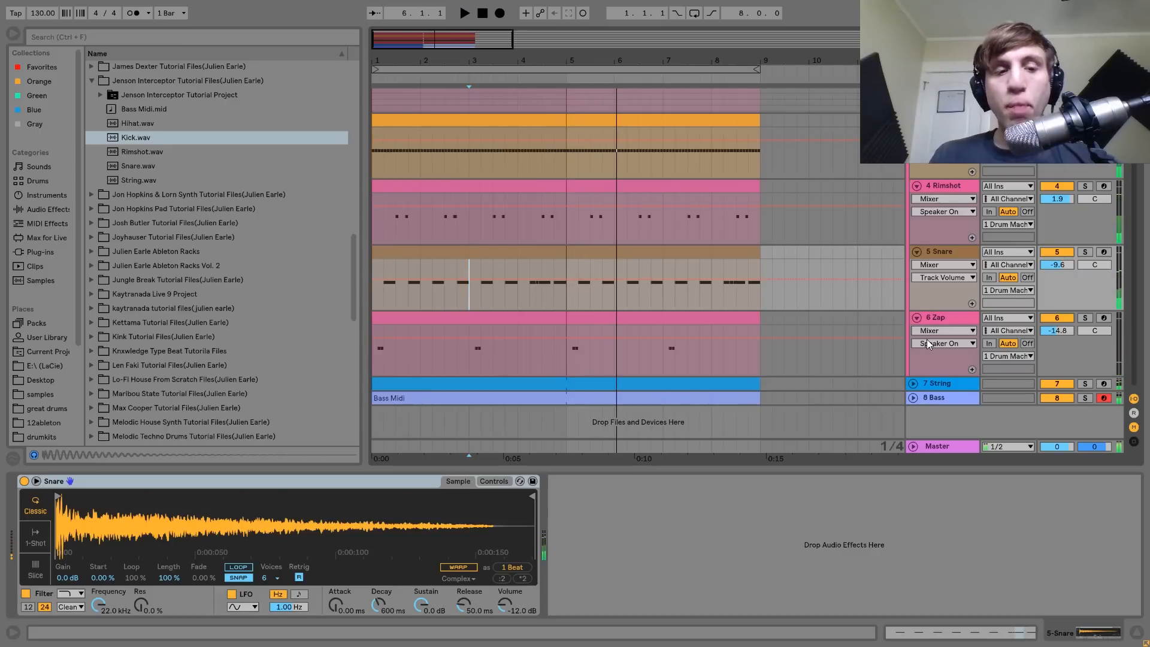
Solo the Zap track and listen to its hits from bar 1 and from bar 3
left_click(941, 319)
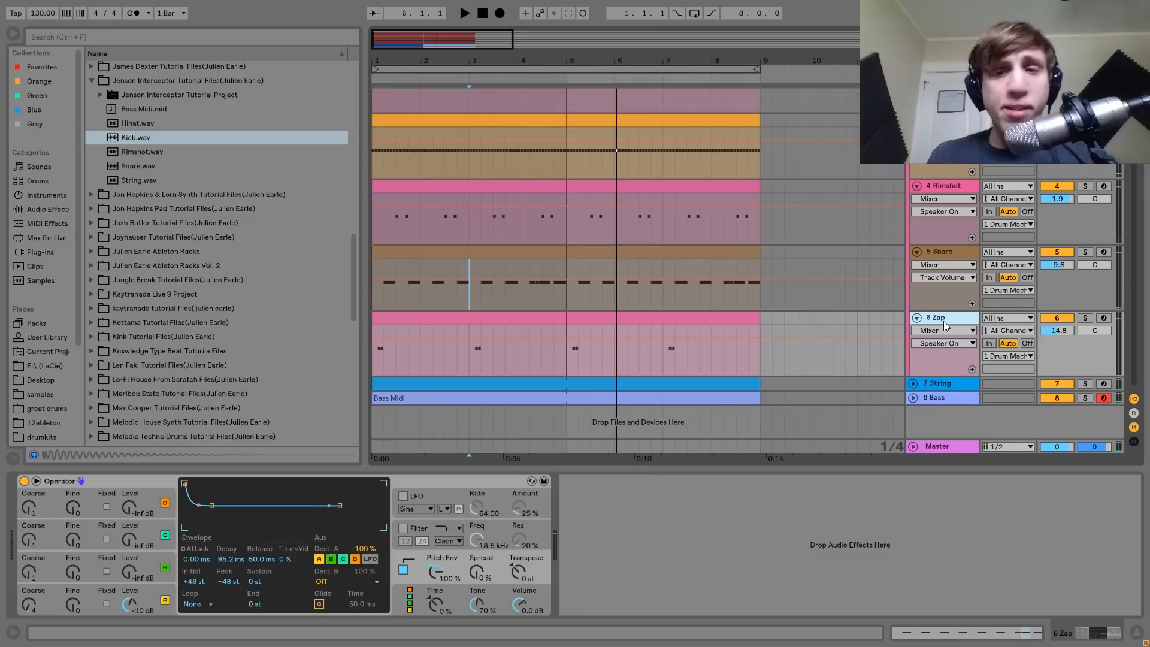
left_click(1085, 318)
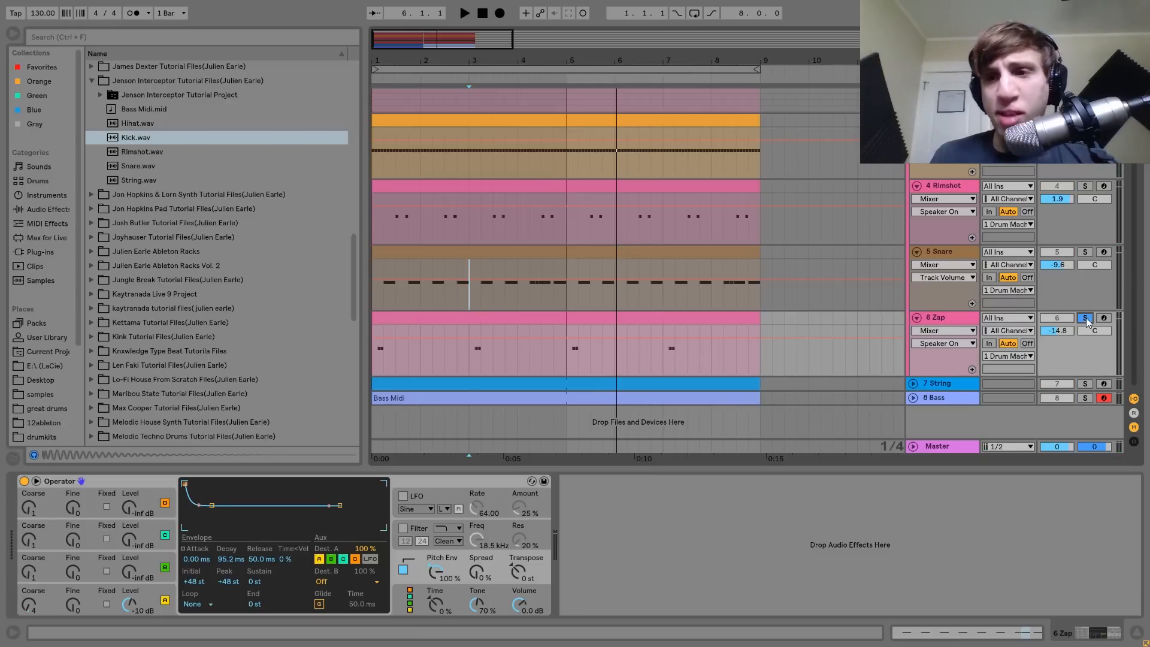
left_click(474, 316)
key("space")
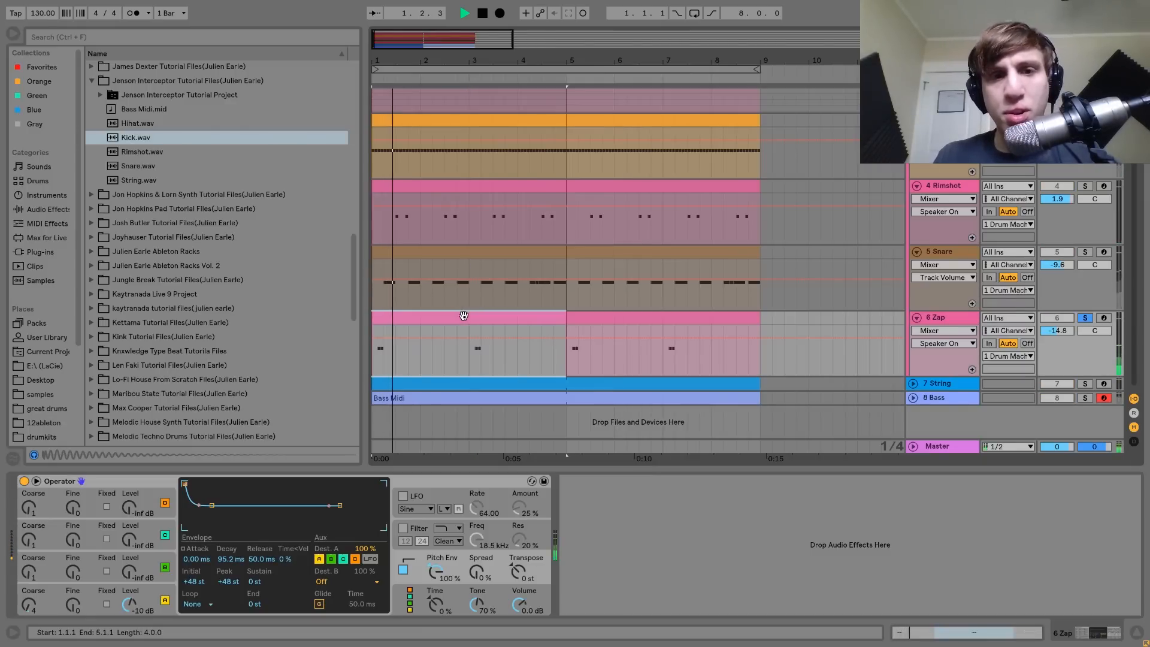
left_click(469, 364)
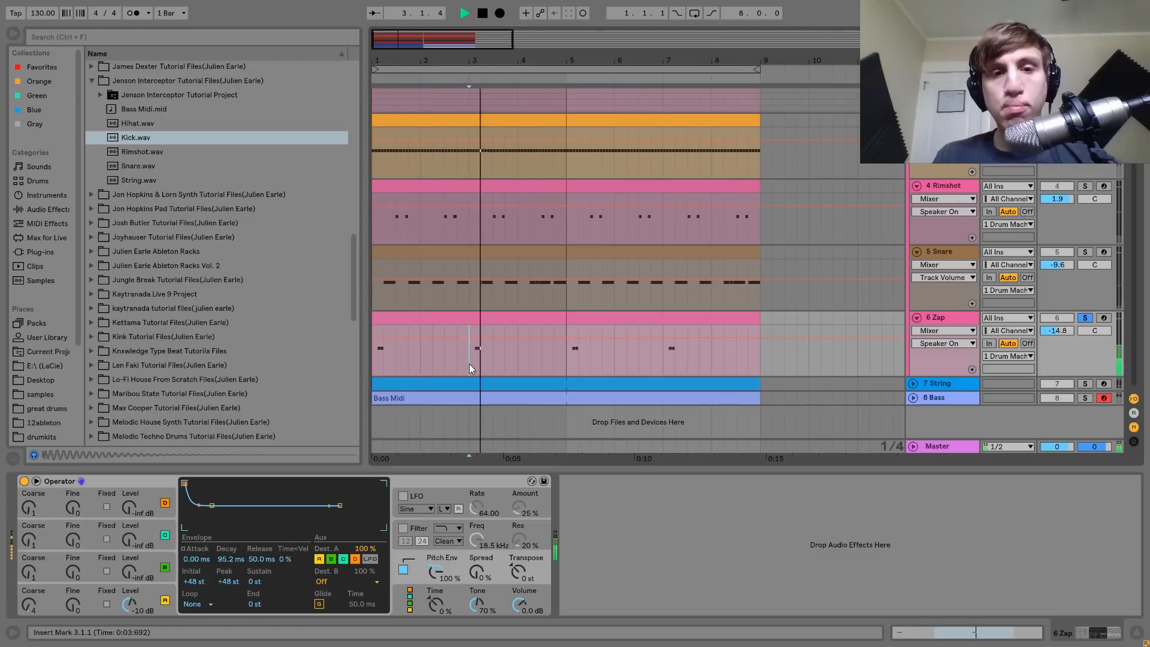
key("space")
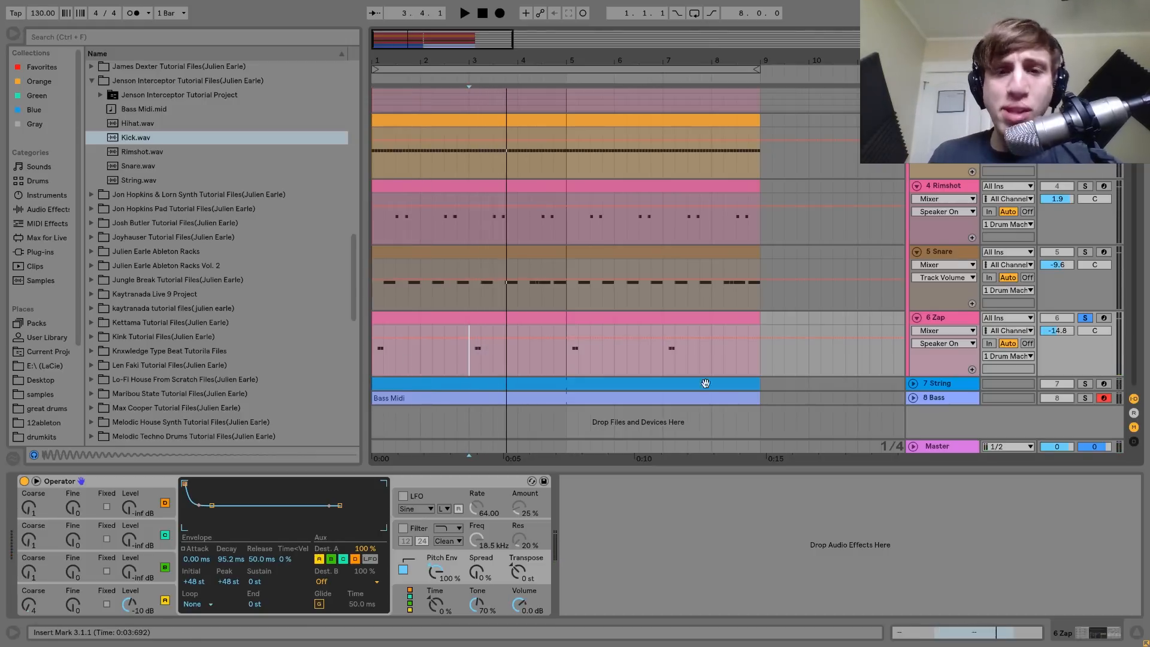
Select the first Zap clip and examine Operator's oscillator A and pitch envelope settings
double_click(429, 315)
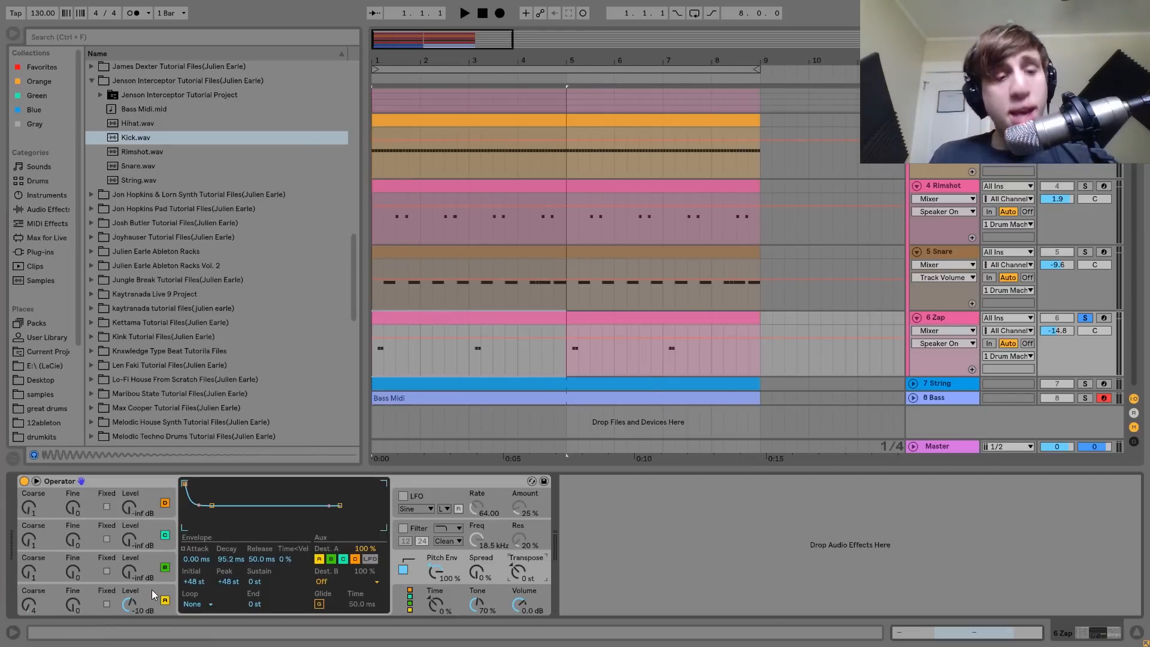
left_click(155, 593)
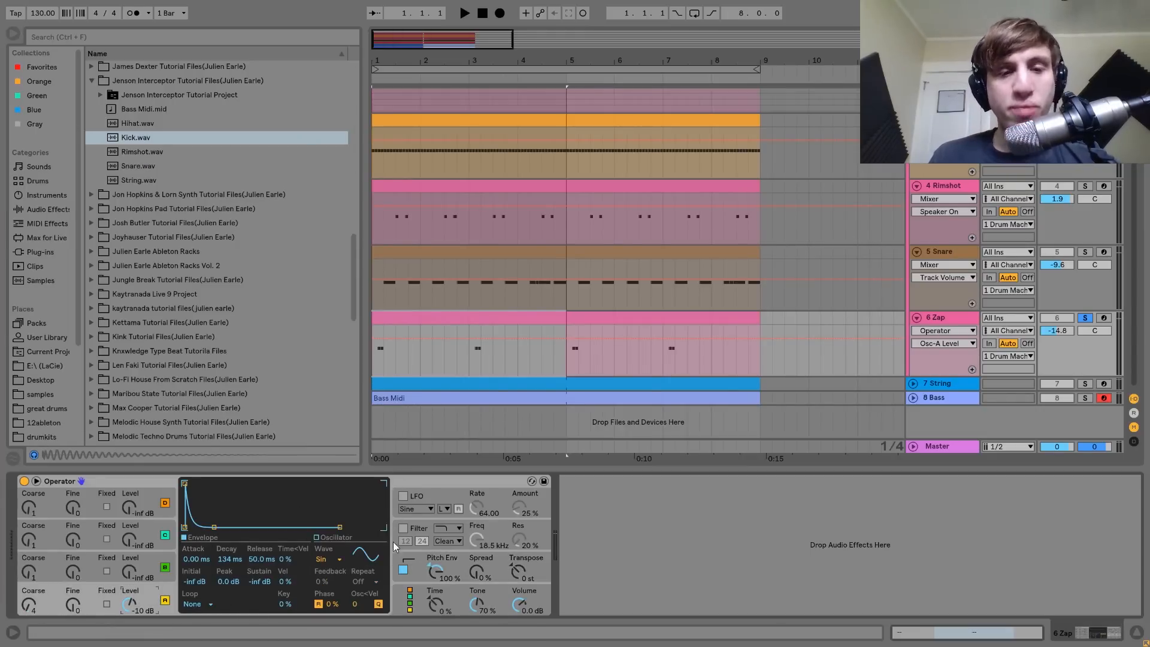
left_click(418, 567)
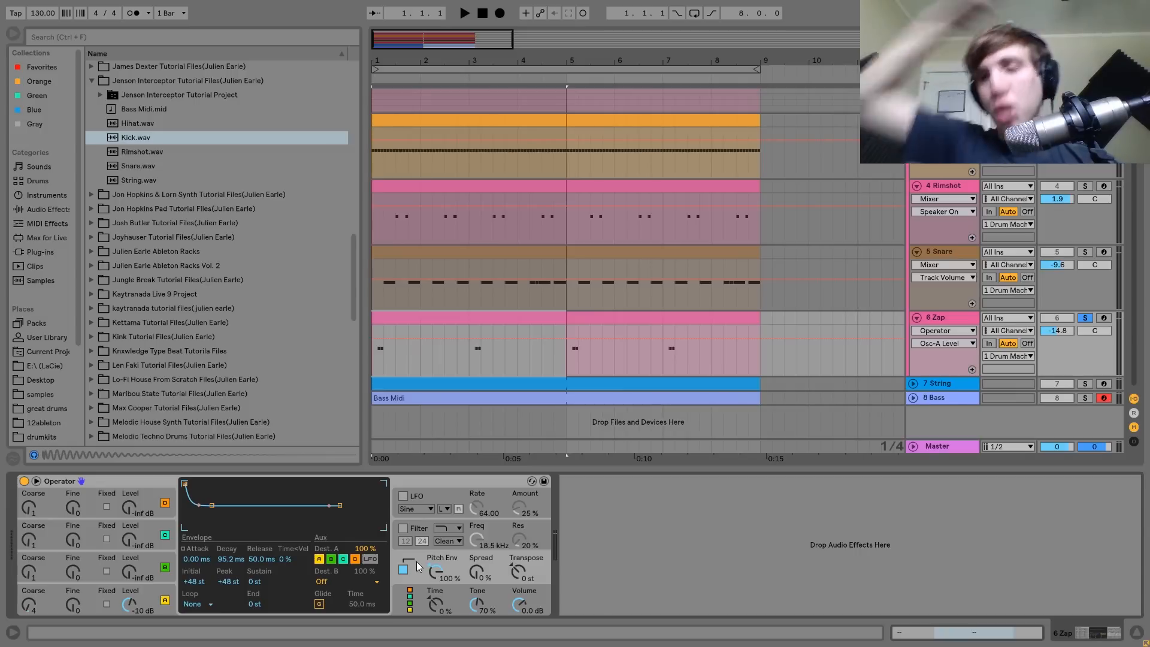
Play the soloed Zap several times from bar 1 to hear its pitch envelope drop
key("space")
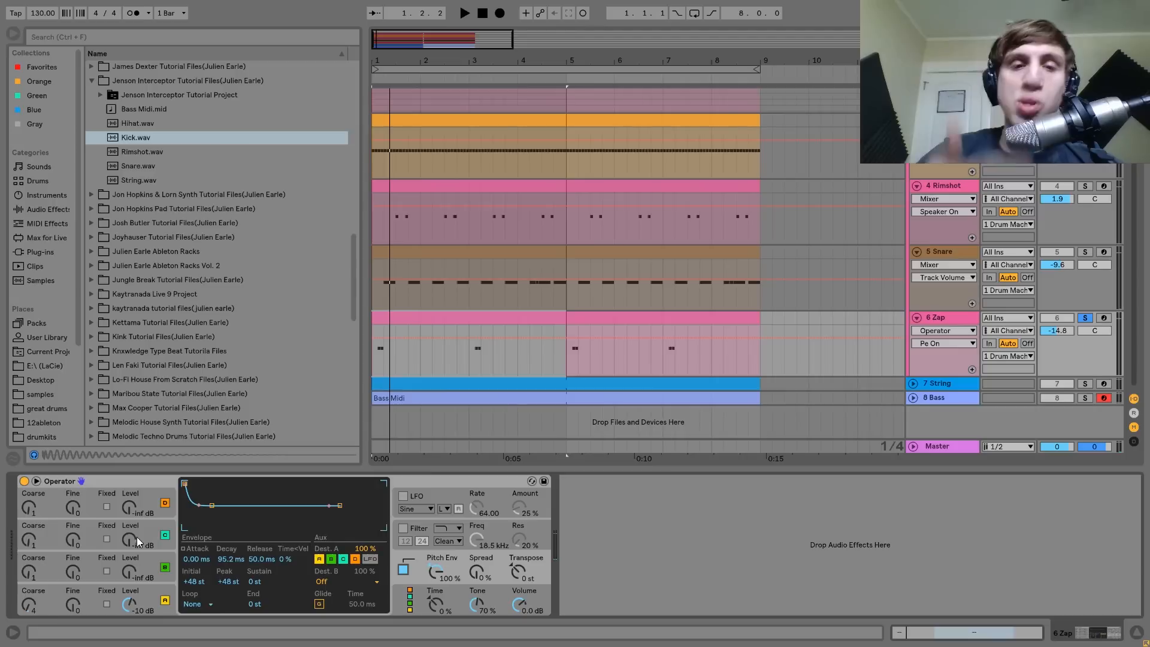
key("space")
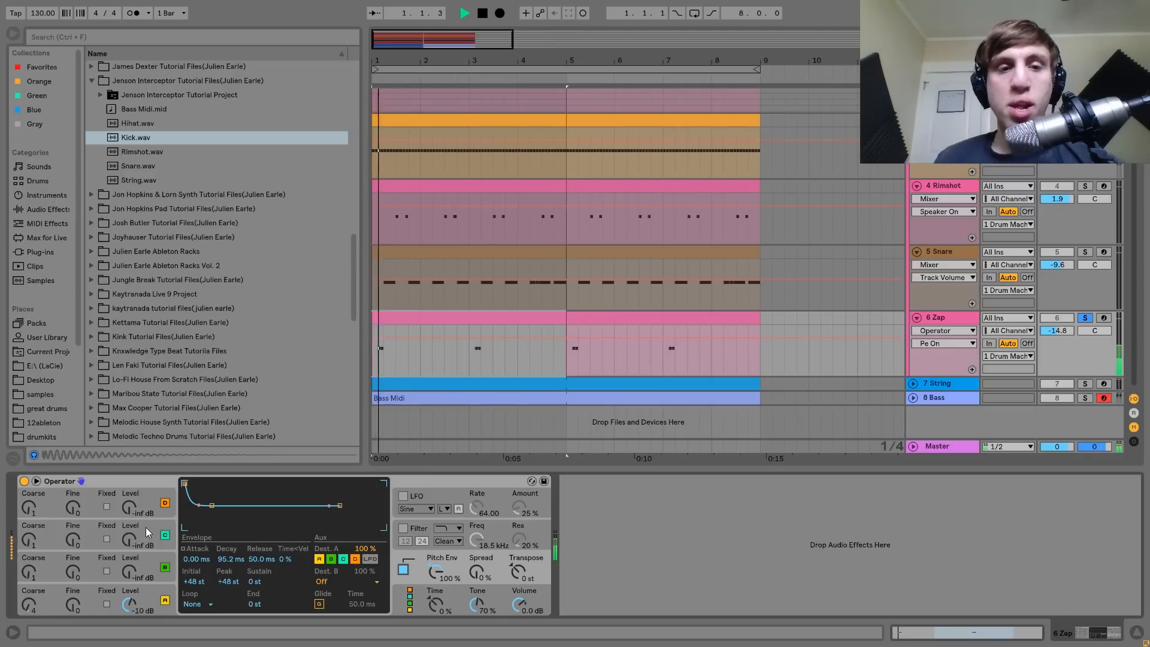
key("space")
key("space")
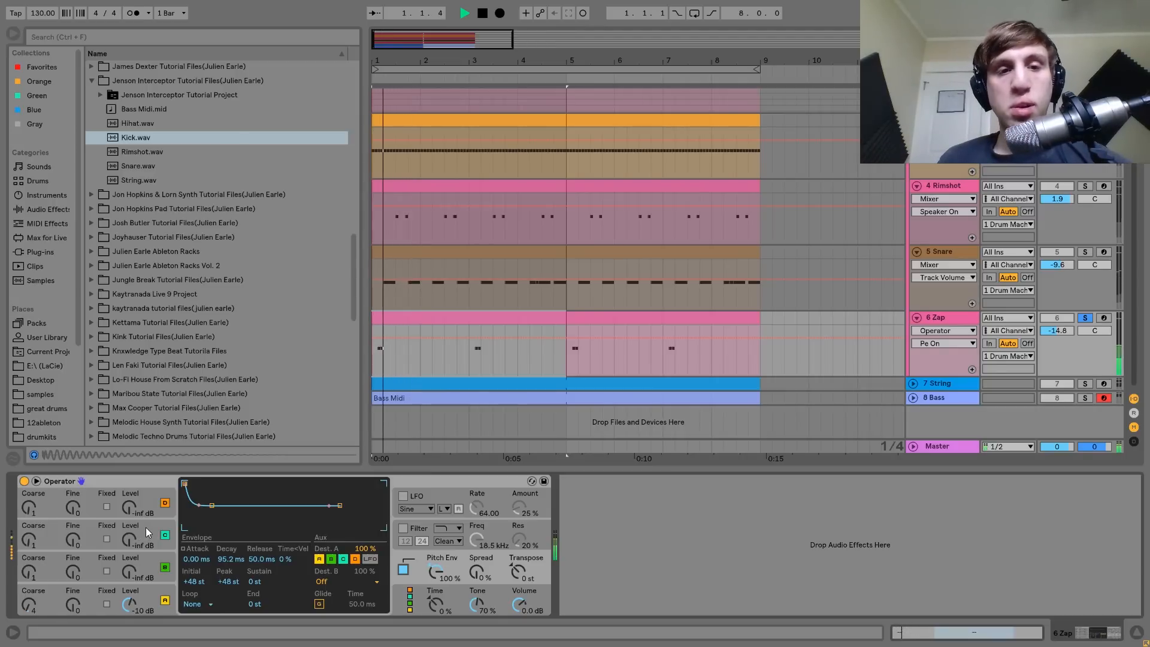
key("space")
key("space")
key("space")
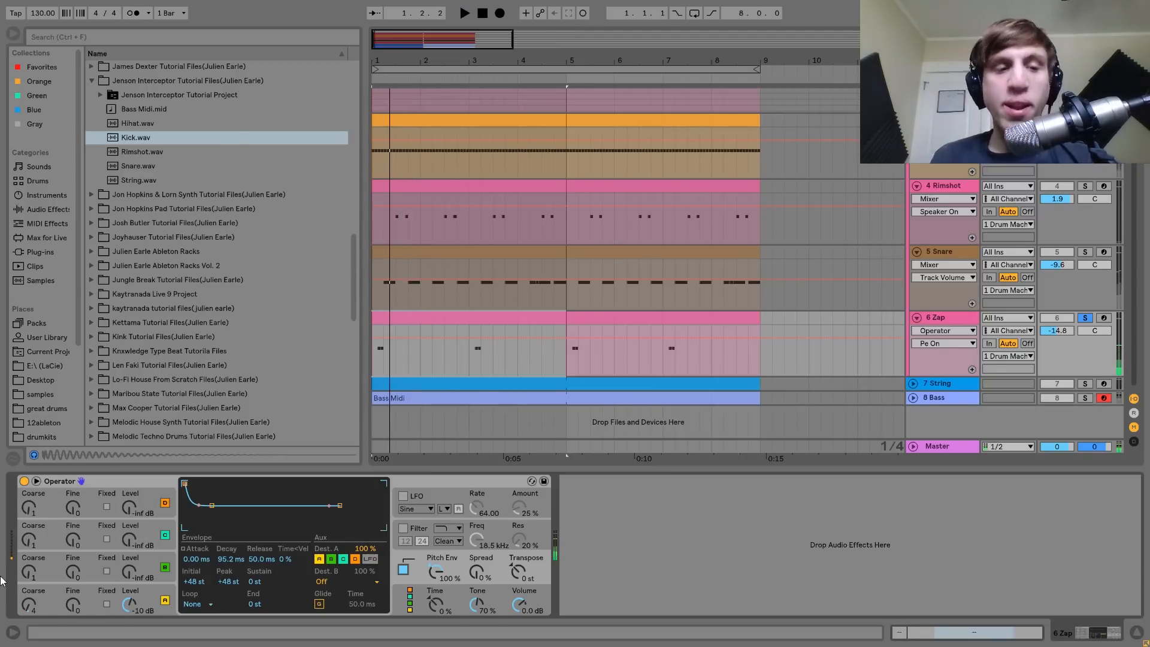
Set the Zap Operator's oscillator A waveform to Saw D and audition it from bar 1
left_click(161, 599)
left_click(336, 561)
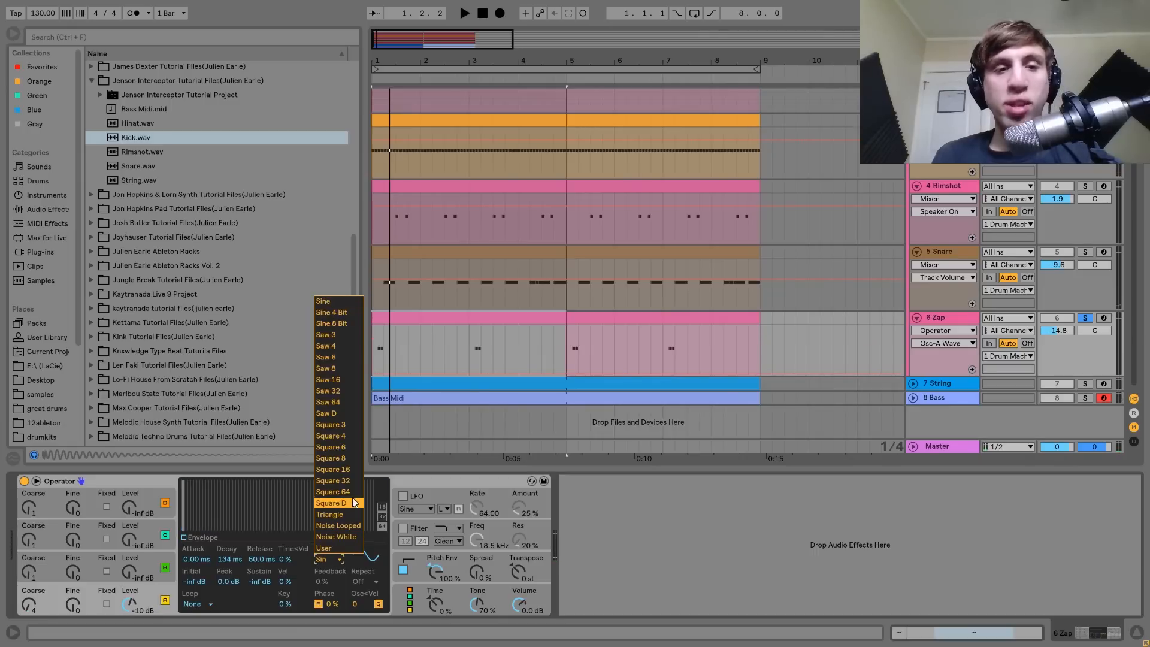
left_click(342, 414)
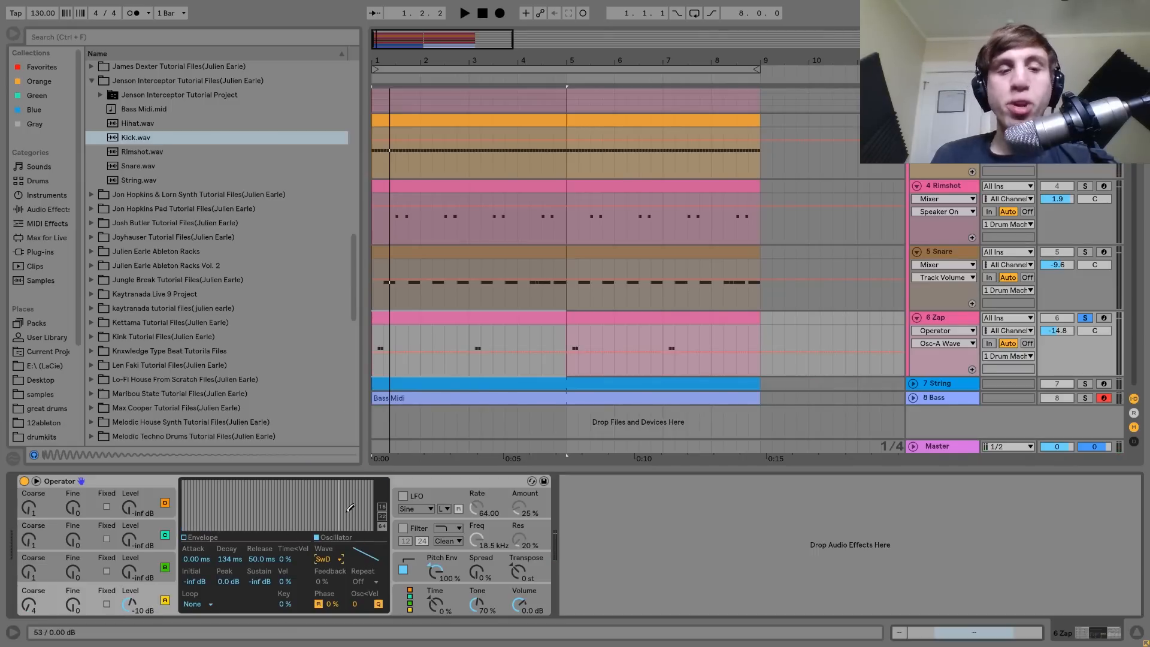
key("space")
key("space")
Change oscillator A to a noise waveform, and step back through Noise Looped to Square D while auditioning the Zap
left_click(335, 558)
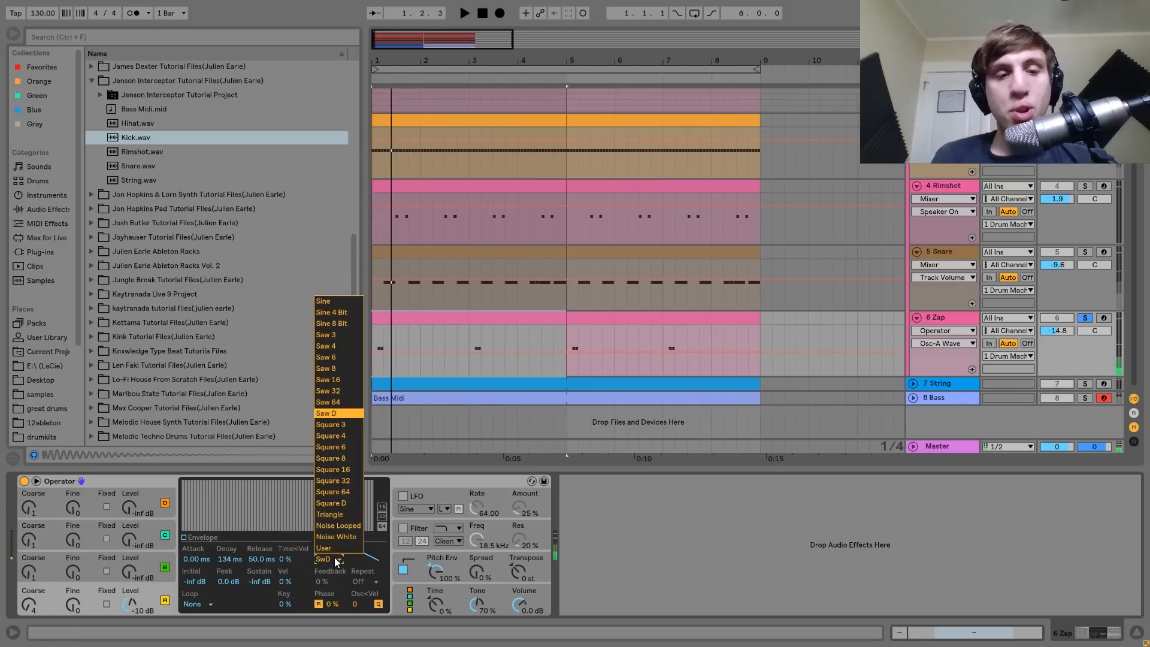
left_click(341, 535)
key("Up")
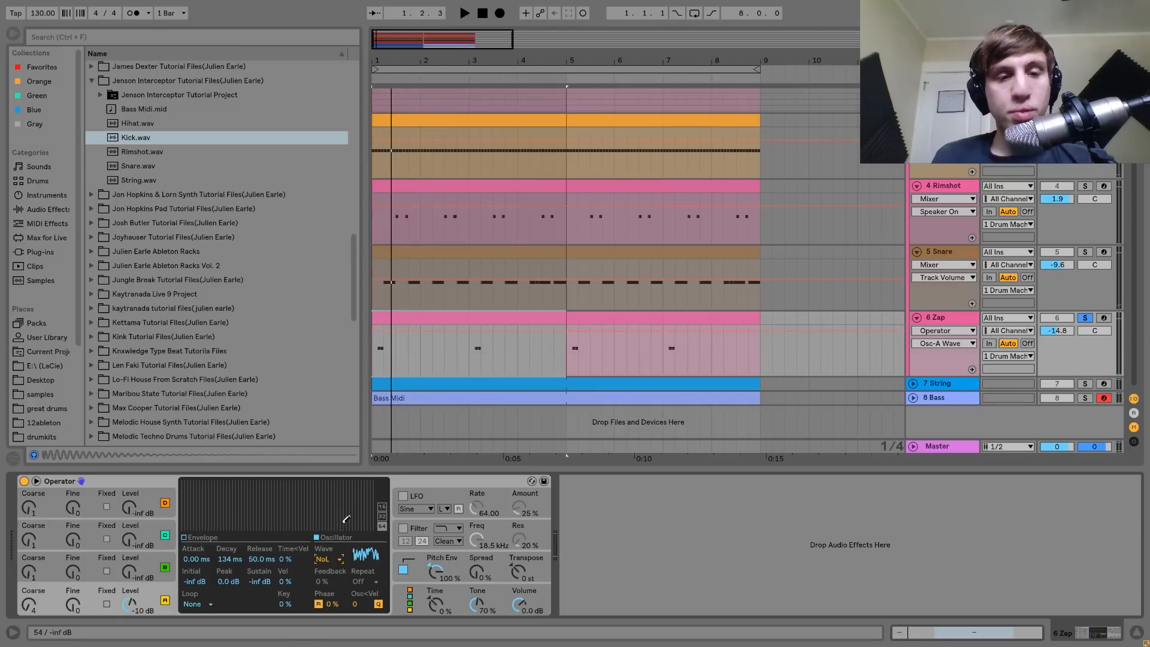
key("Up")
key("space")
key("space")
key("Up")
key("space")
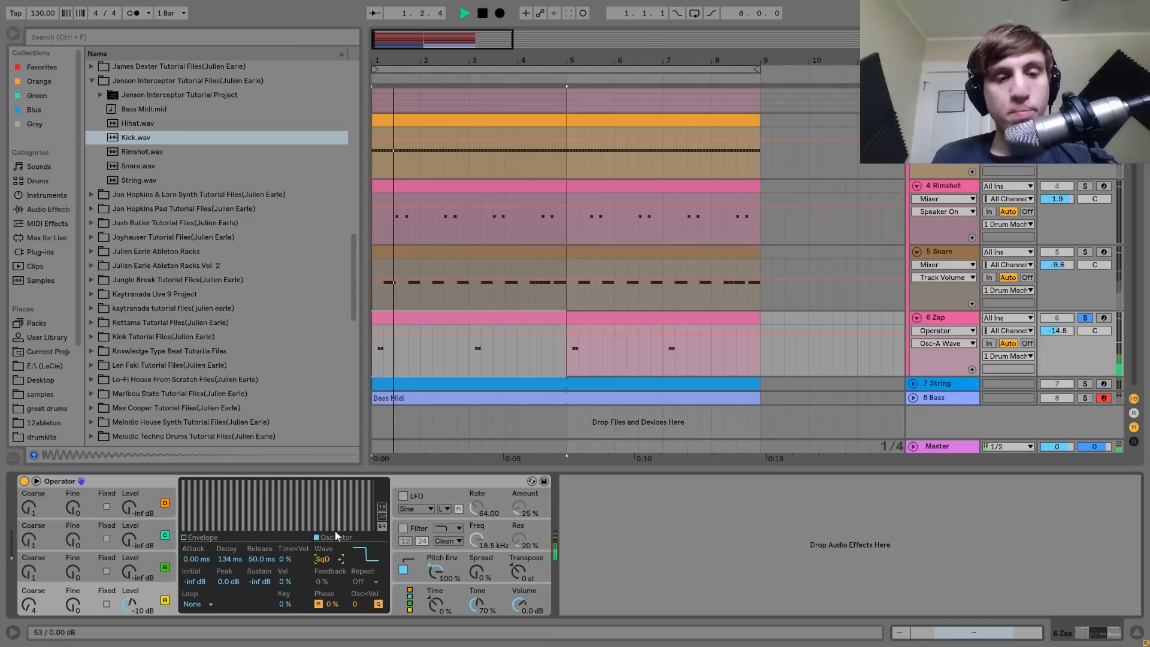
Set oscillator A's waveform back to Sine and replay the Zap from bar 1
left_click(326, 559)
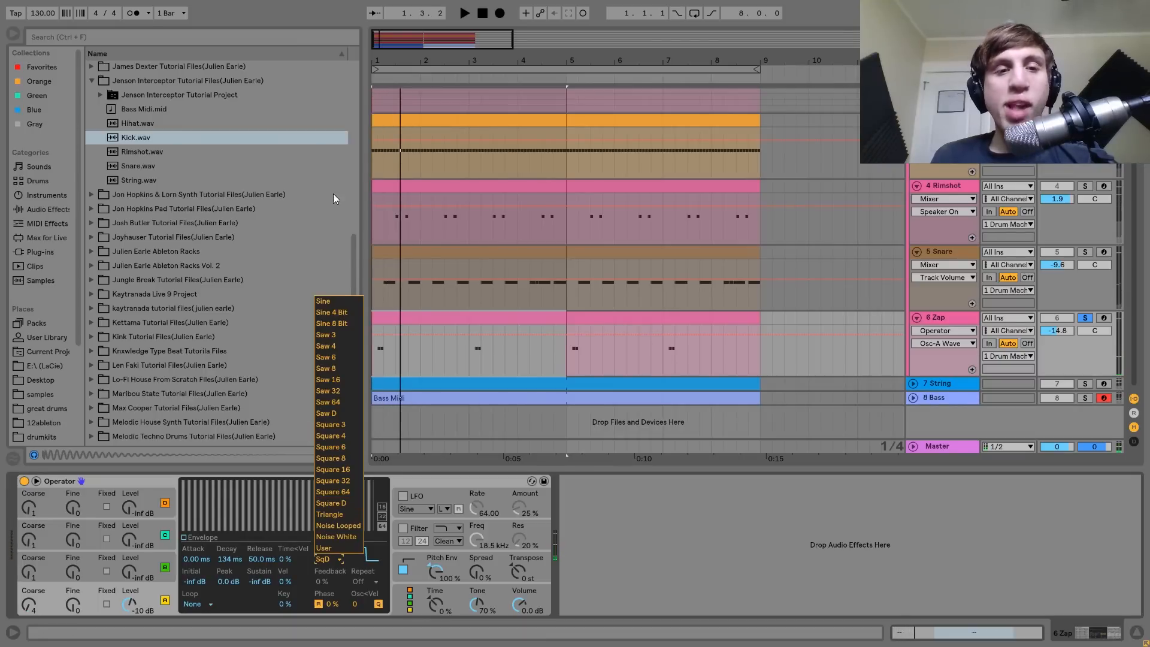
left_click(340, 298)
key("space")
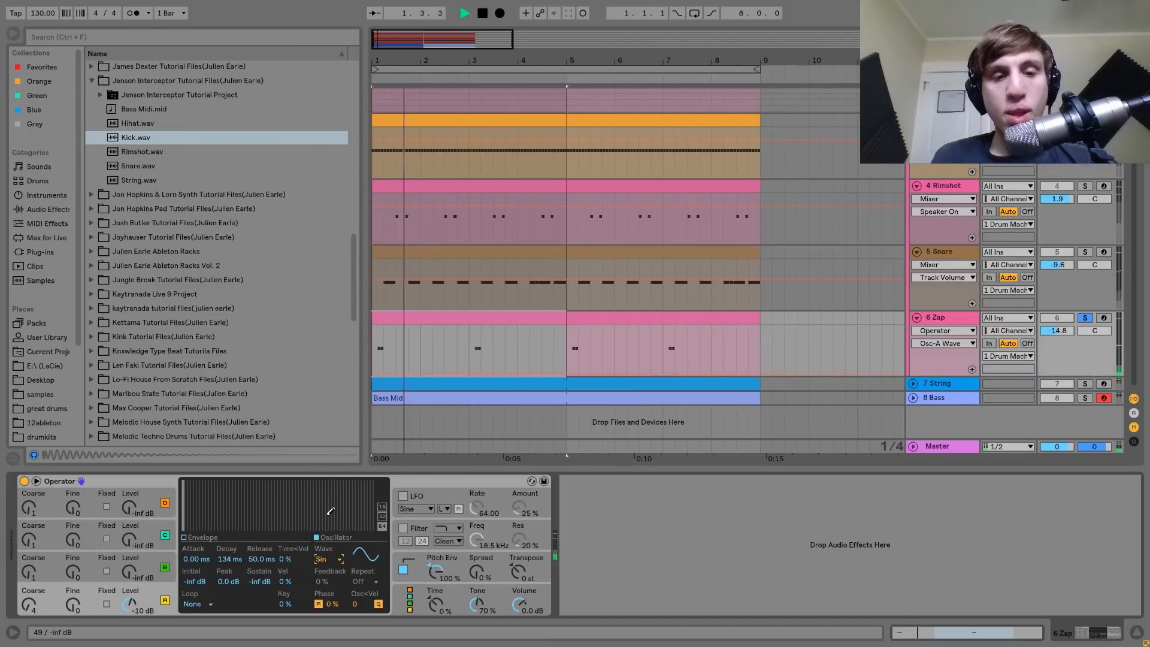
key("space")
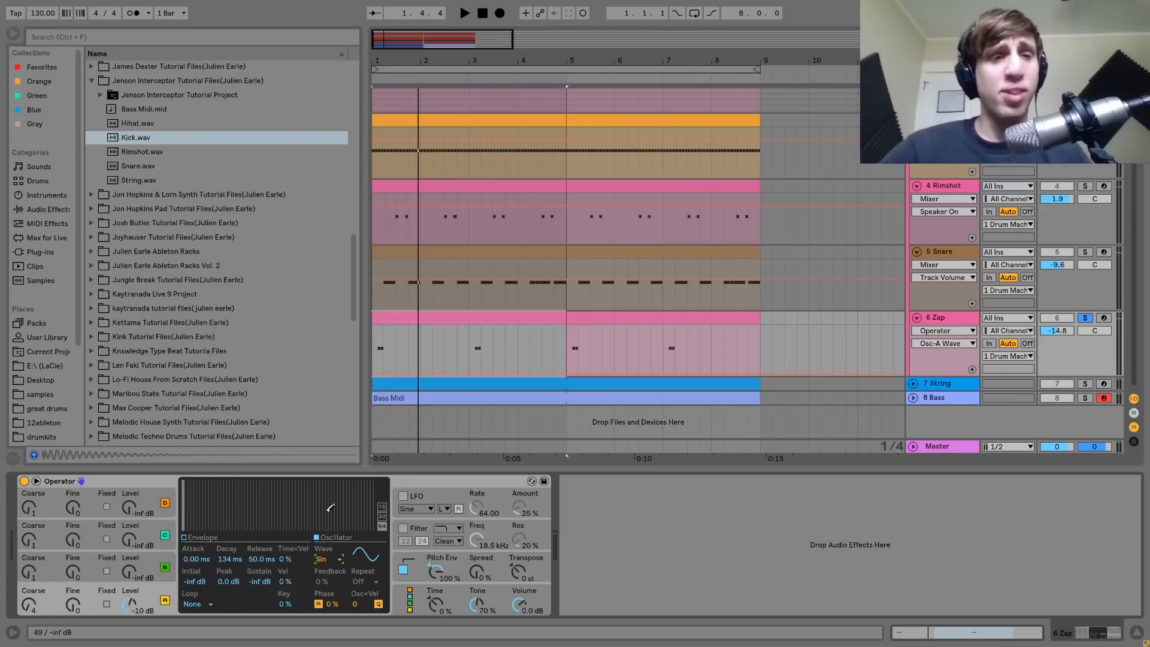
key("space")
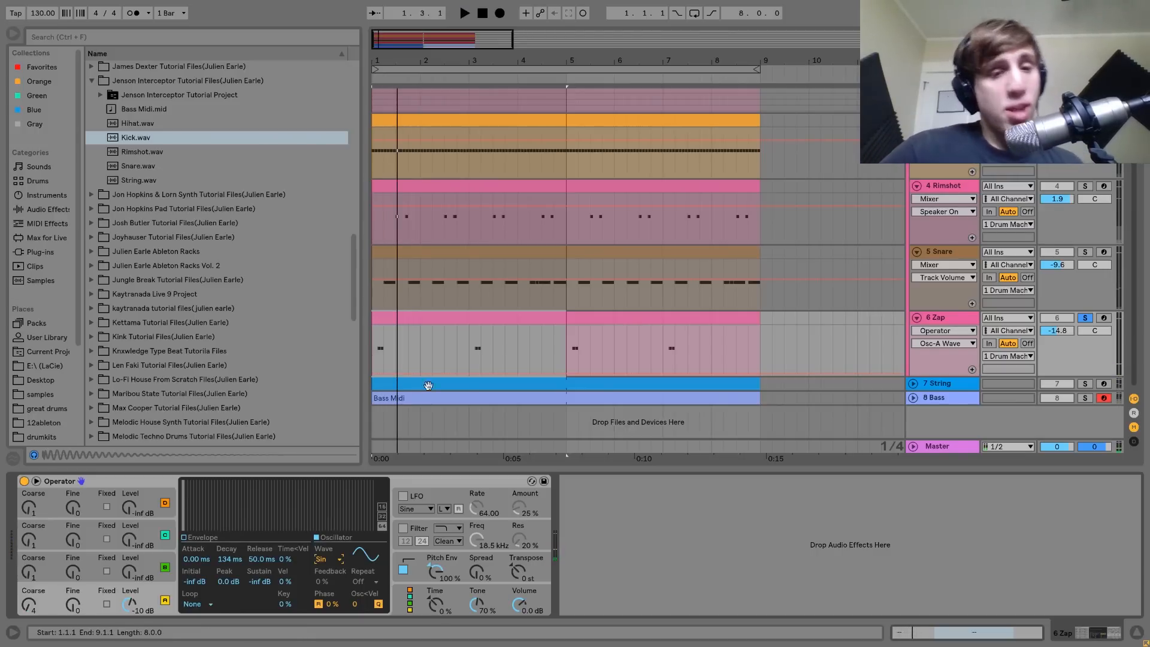
Clear the Zap solo, select the 1 Drum Machine group to show its effect chain, and widen the track headers slightly
scroll(350, 386, "up", 15)
scroll(621, 275, "up", 3)
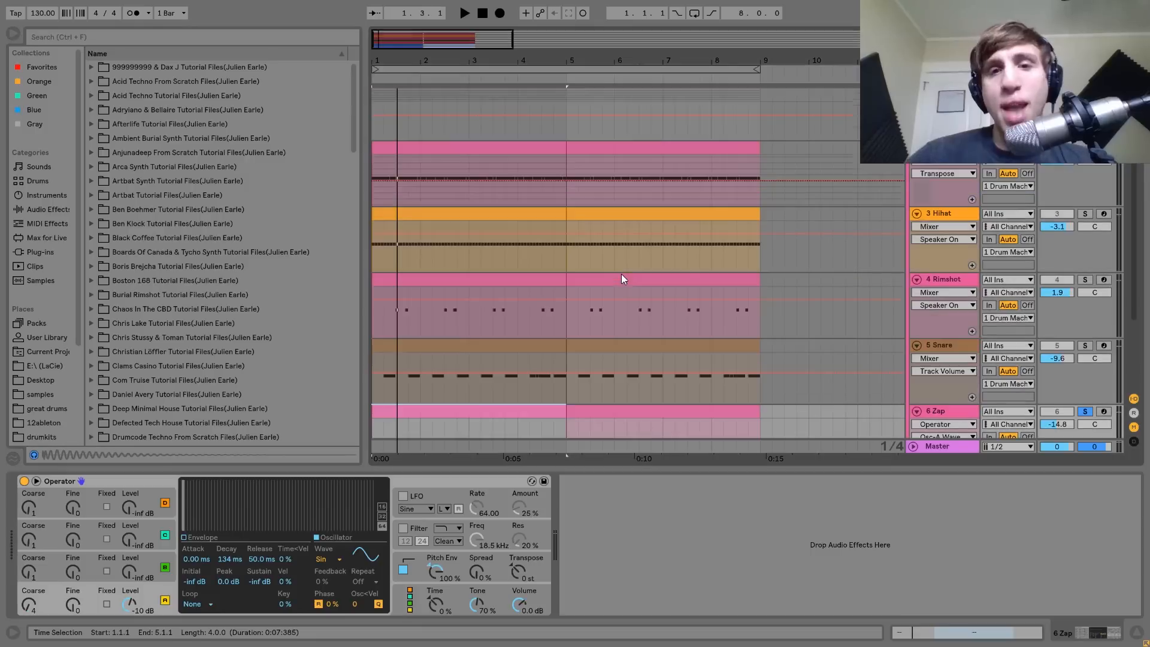
left_click(944, 104)
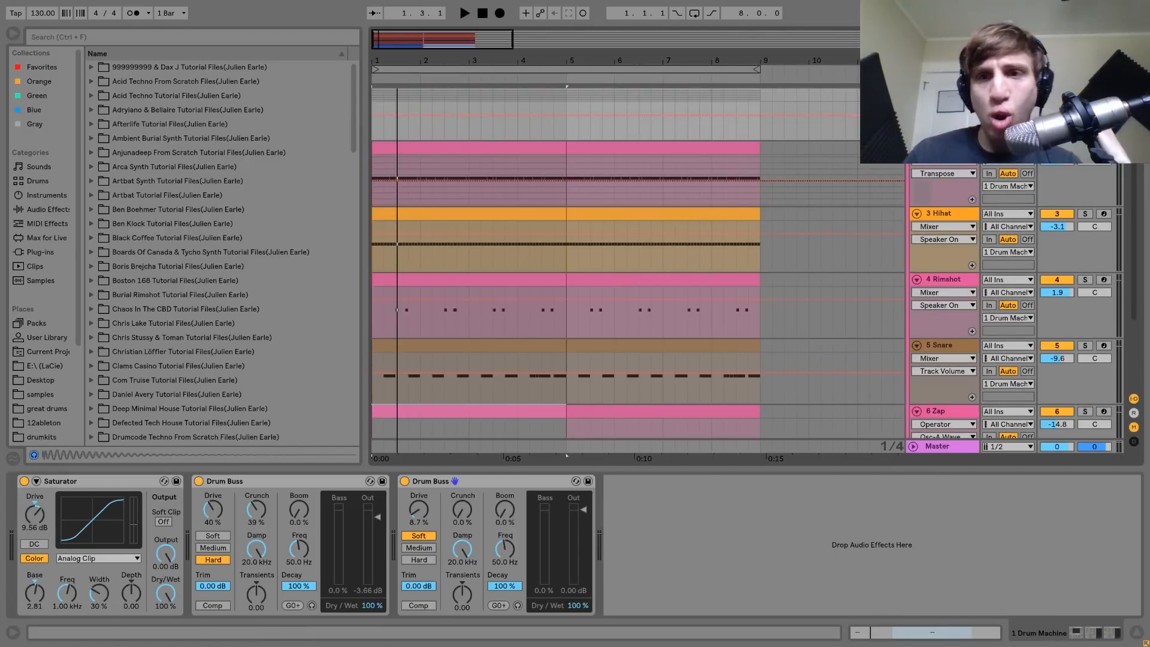
left_click_drag(908, 126, 723, 126)
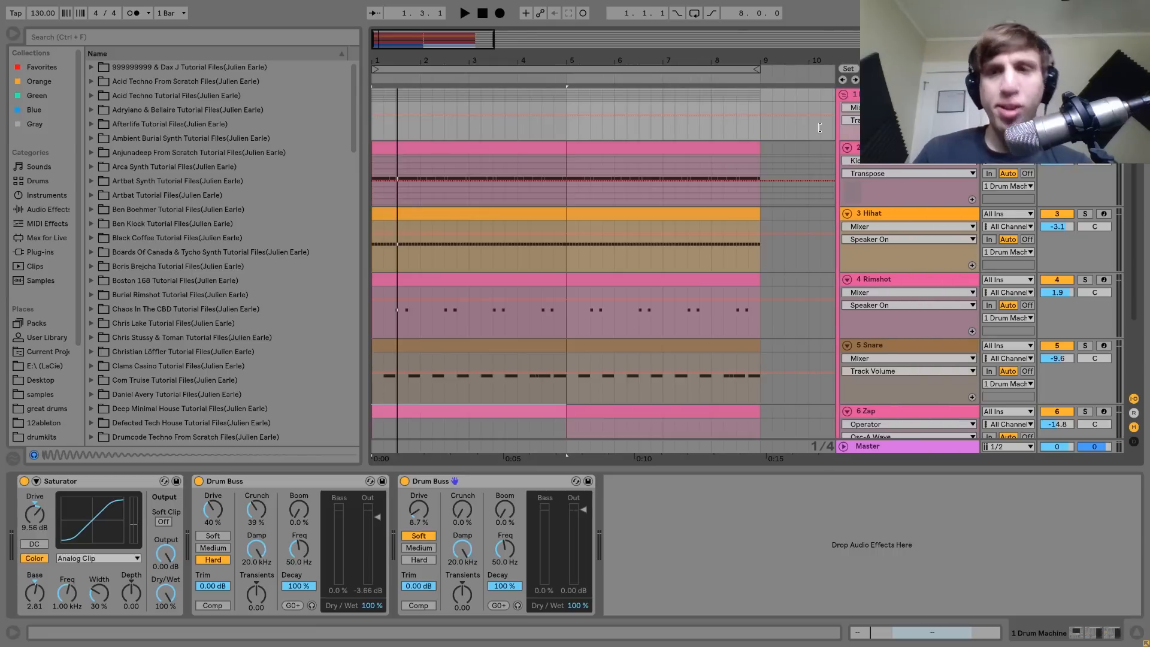
left_click_drag(820, 127, 907, 128)
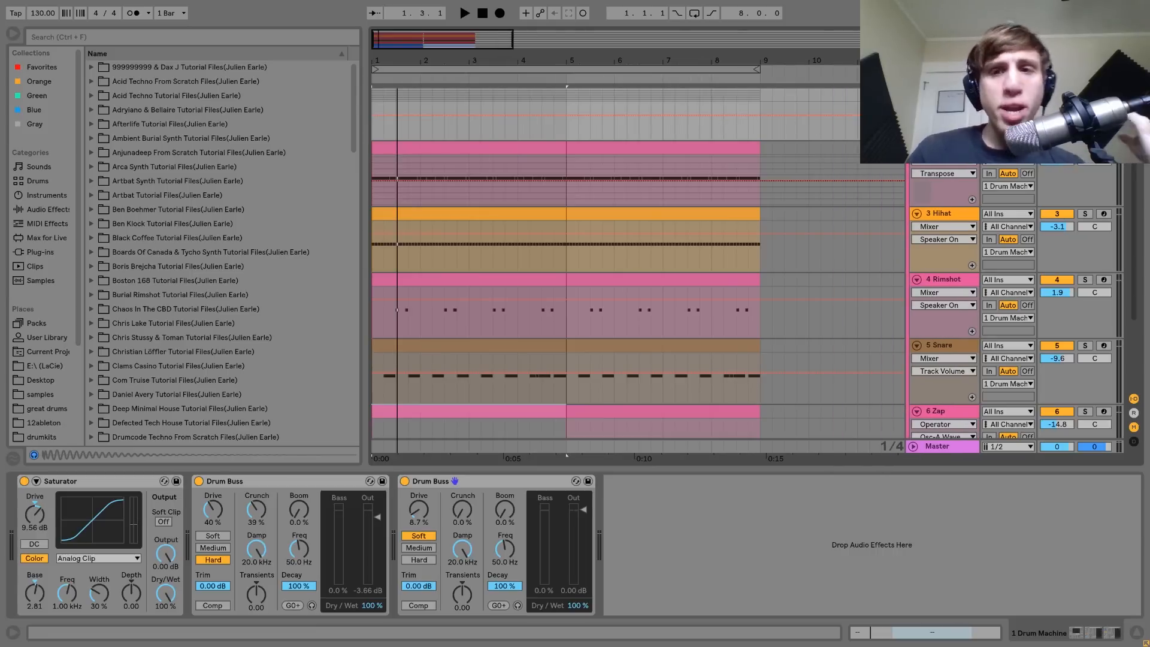
left_click_drag(907, 127, 899, 127)
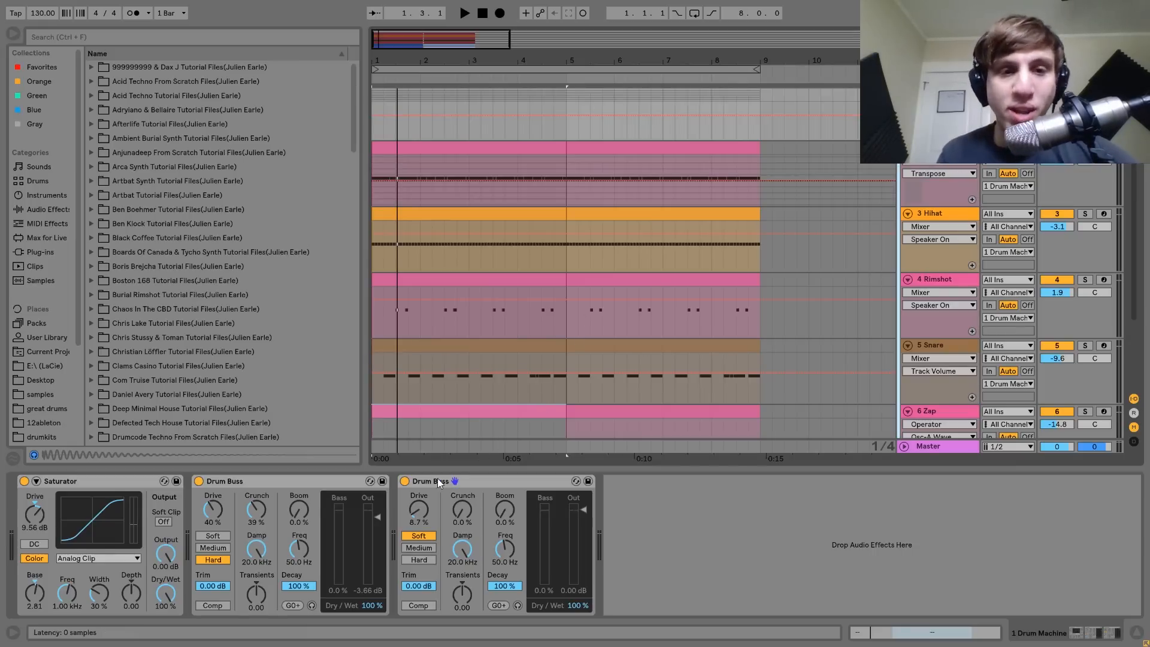
Bypass the drum group's Saturator and both Drum Buss effects, and play the beat dry from bar 1
left_click(404, 481)
left_click(198, 481)
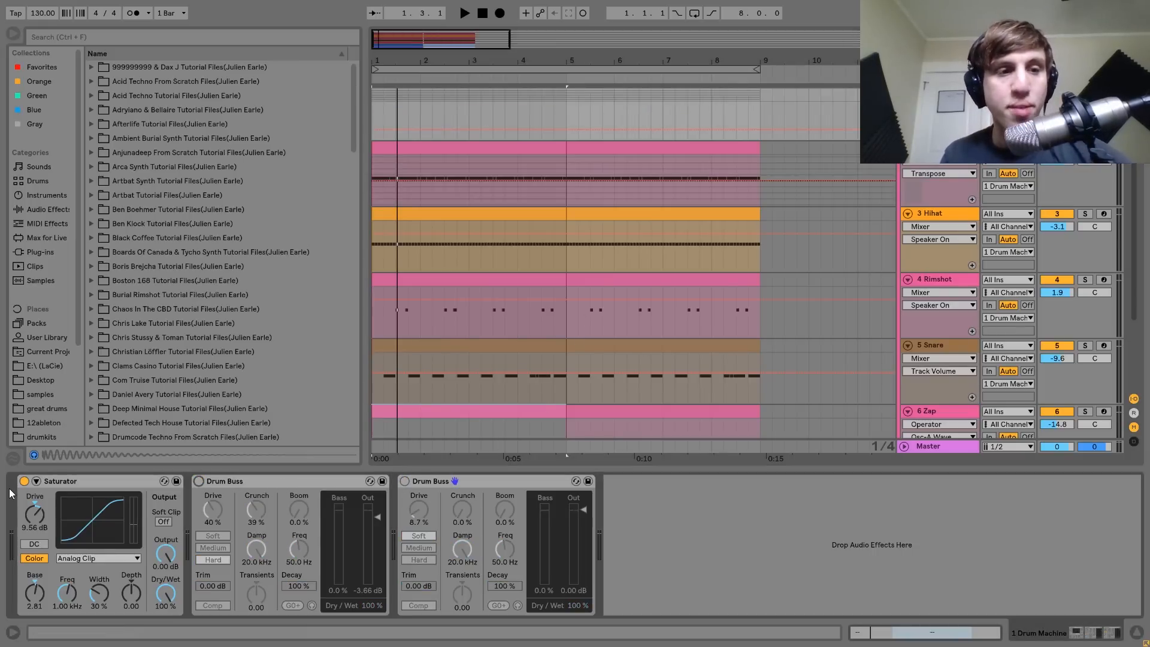
left_click(24, 481)
key("space")
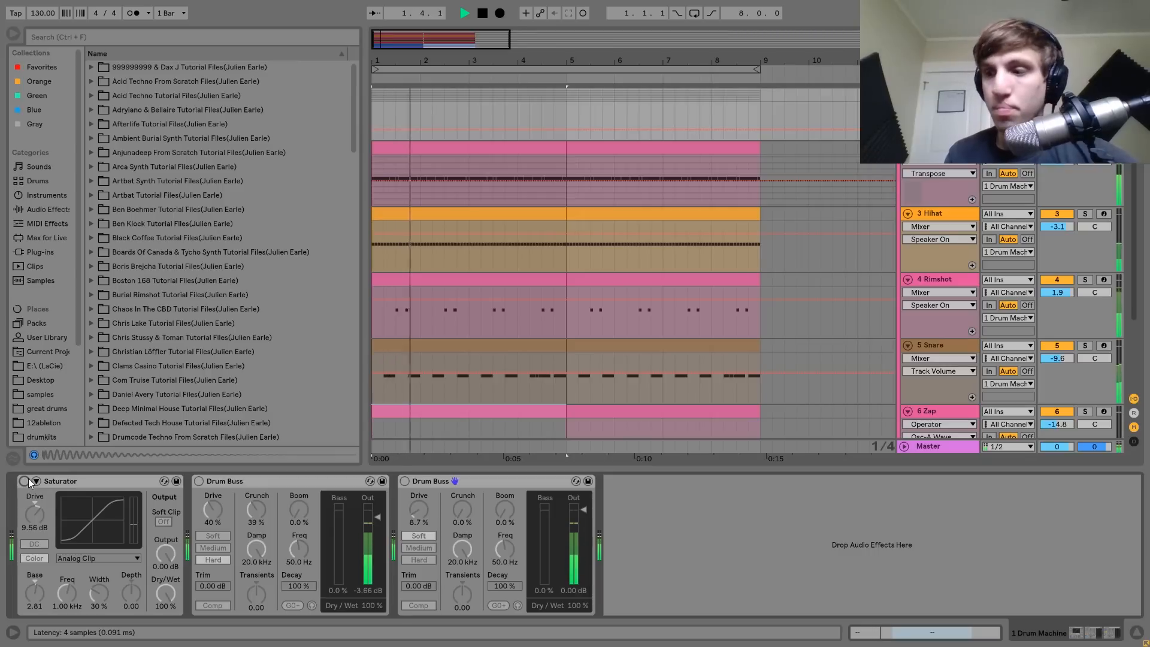
key("space")
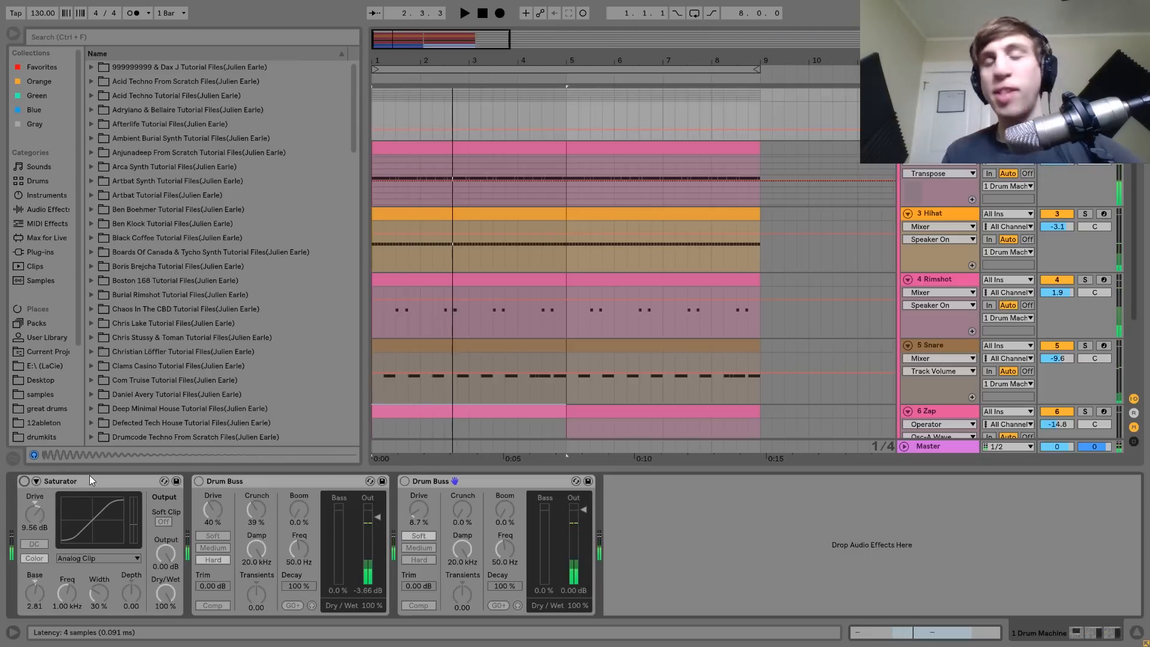
key("space")
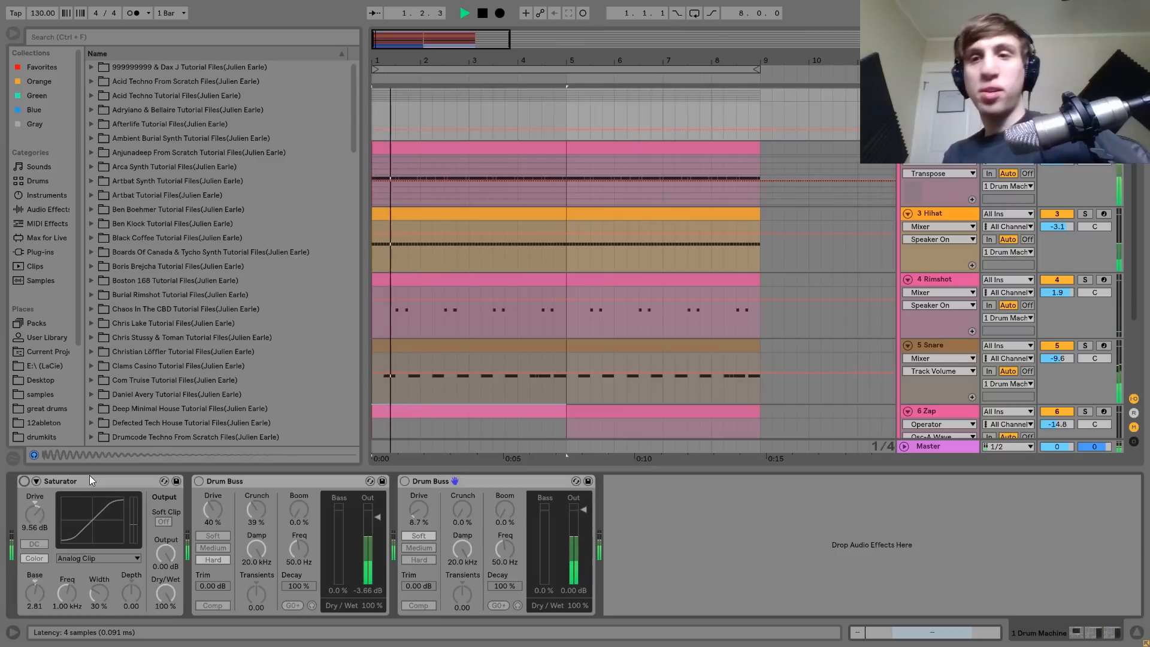
Undo the three effect bypasses during playback to compare the processed drums, and select the second Drum Buss
key("ctrl+z")
key("ctrl+z")
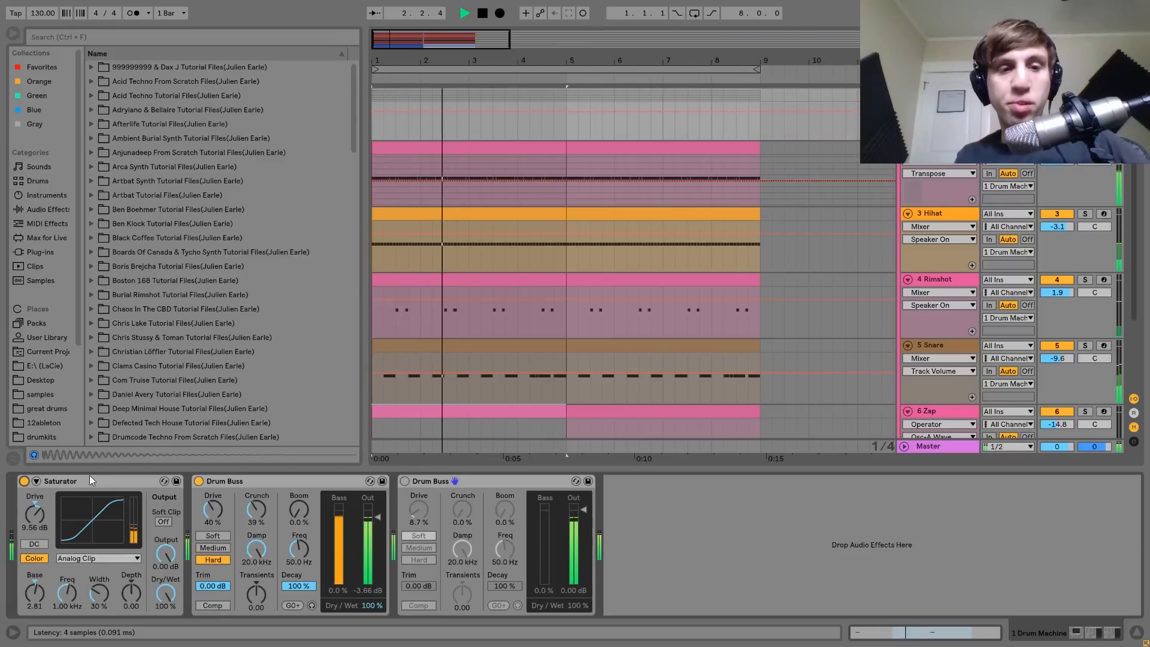
key("ctrl+z")
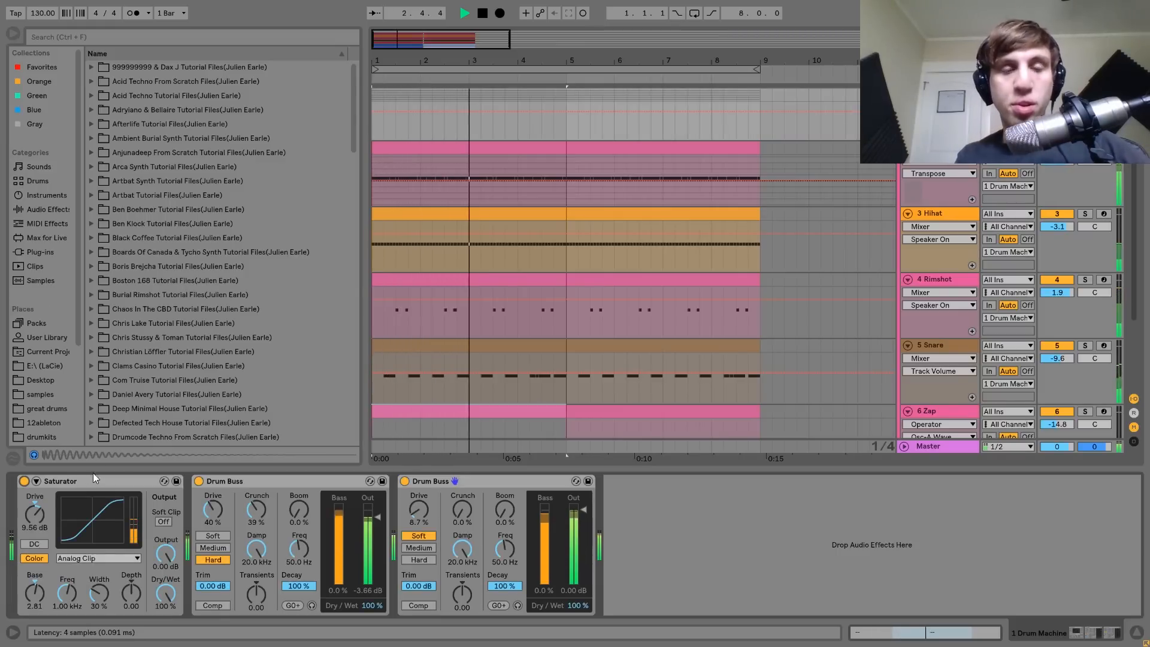
key("space")
left_click(430, 485)
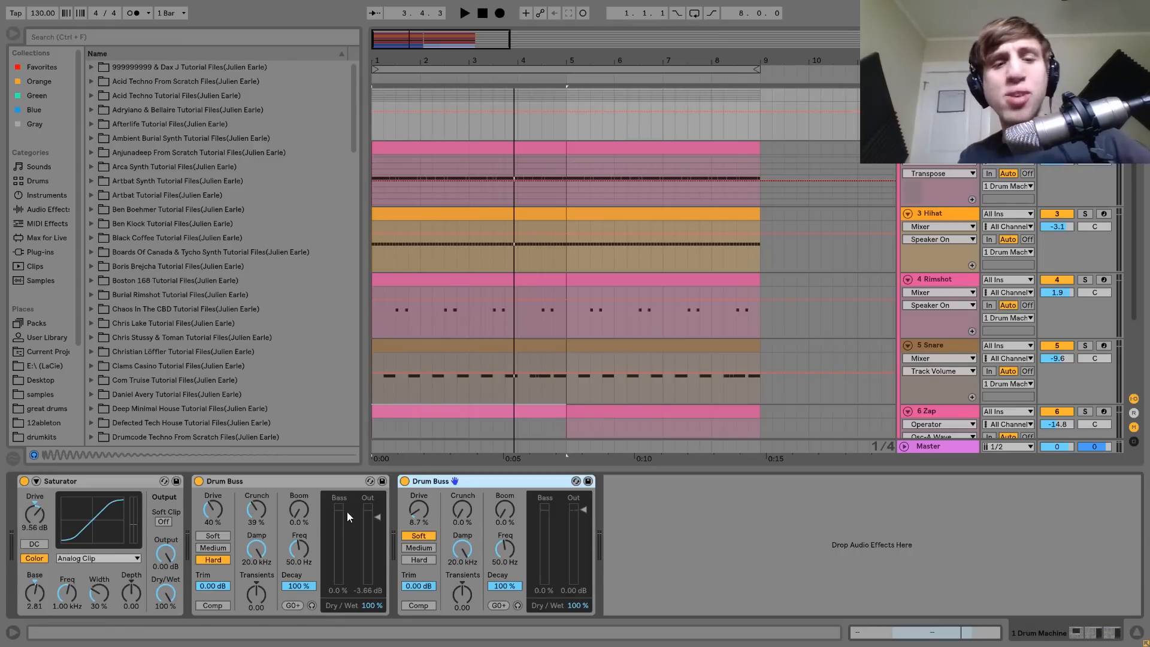
key("space")
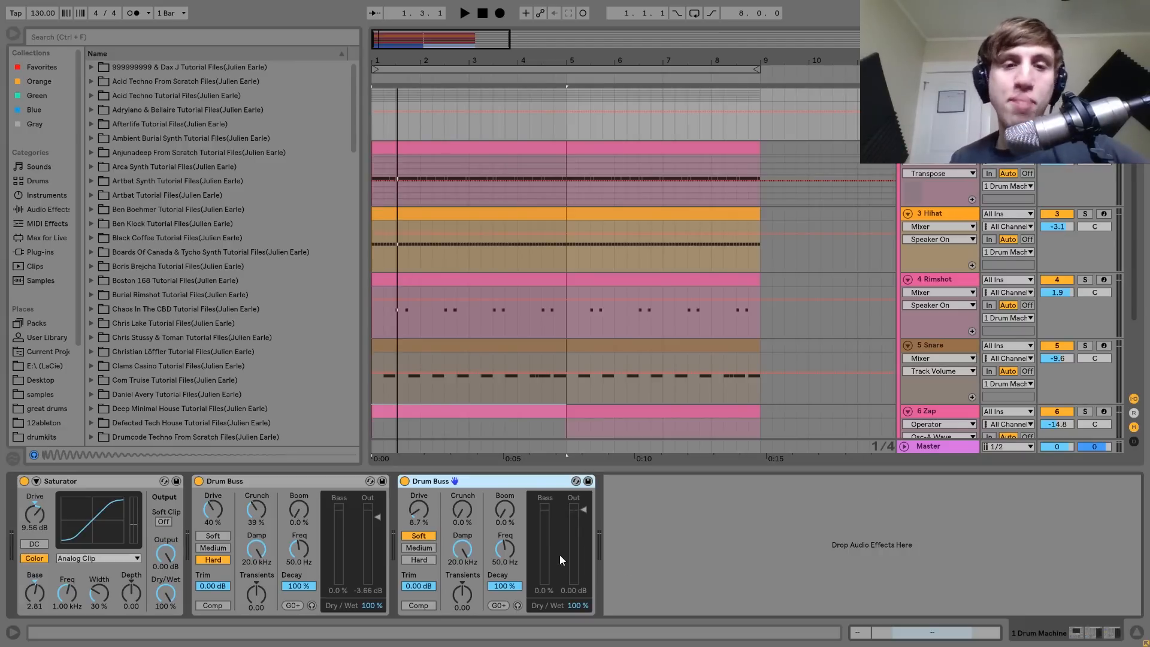
Bypass the Saturator and both Drum Buss effects on the drum group again
left_click(405, 481)
left_click(196, 481)
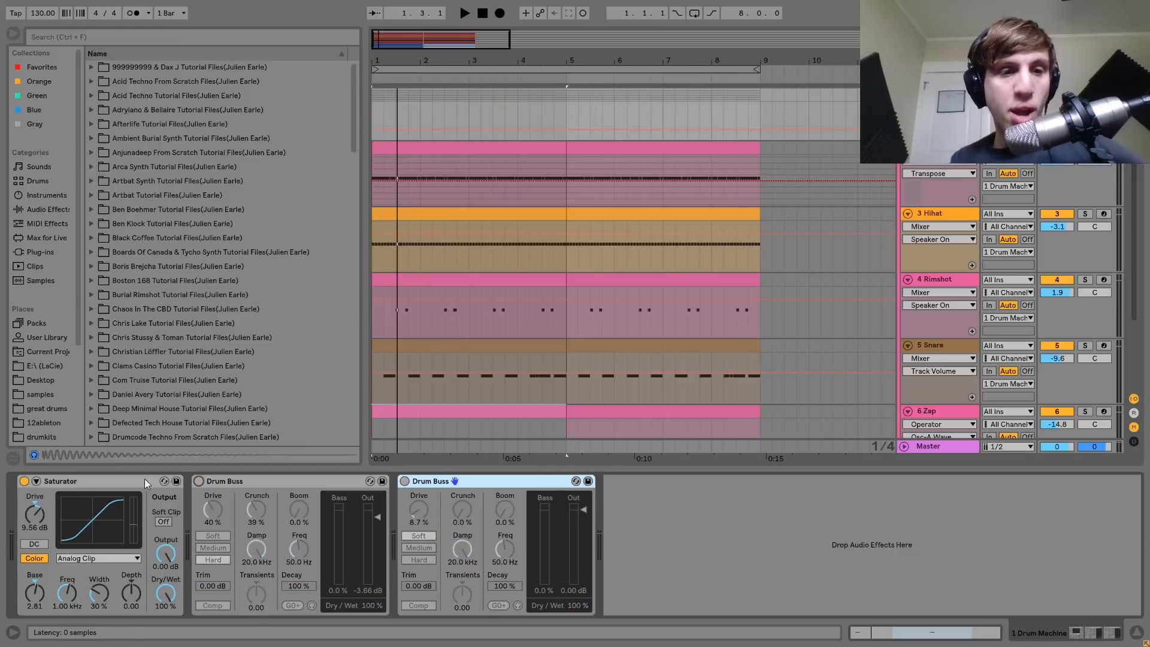
left_click(25, 482)
Add a second Saturator at the end of the drum group's chain and audition it with Drive 36.0 dB and Output -10.3 dB
left_click(41, 200)
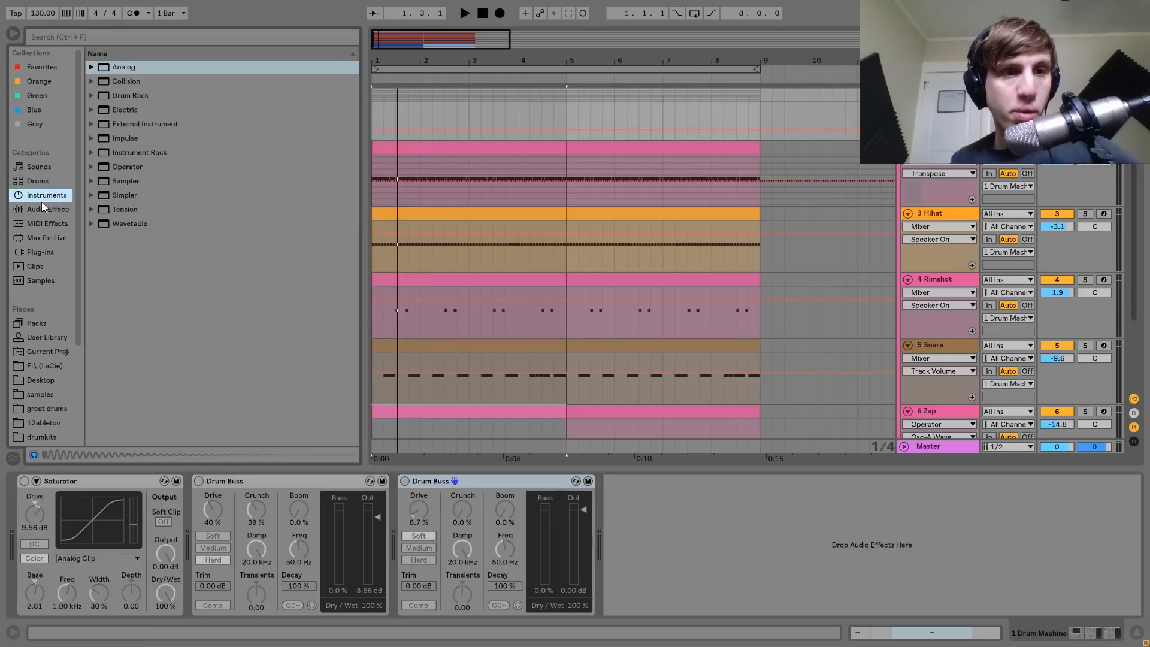
left_click(30, 209)
scroll(166, 280, "down", 5)
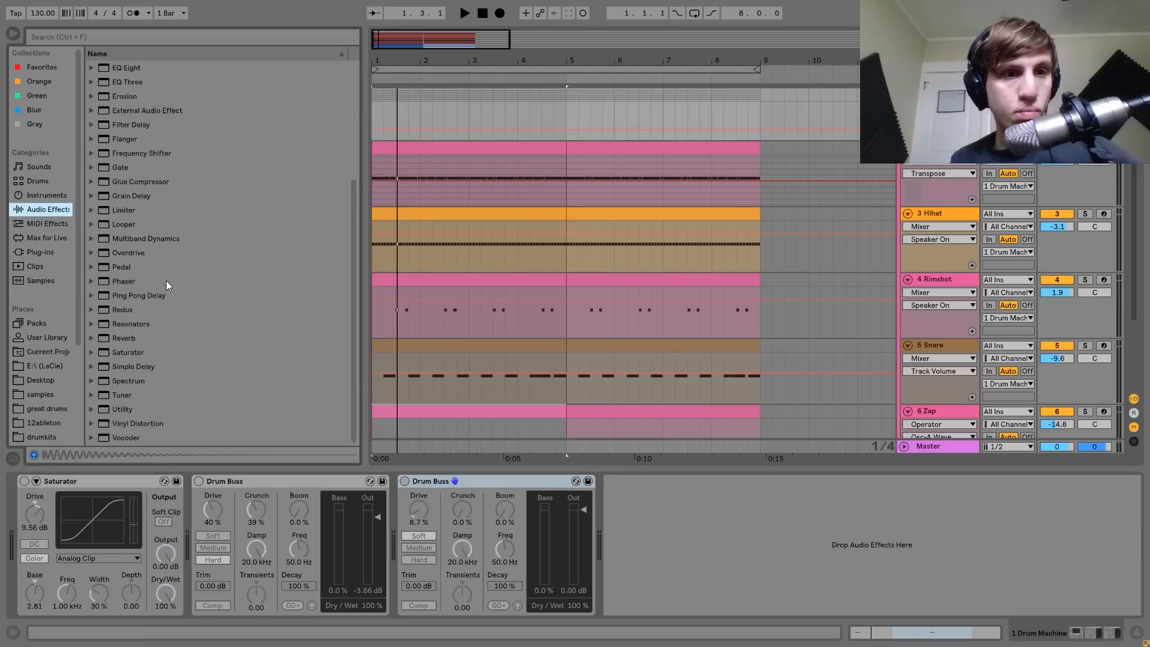
double_click(126, 352)
left_click_drag(614, 522, 625, 527)
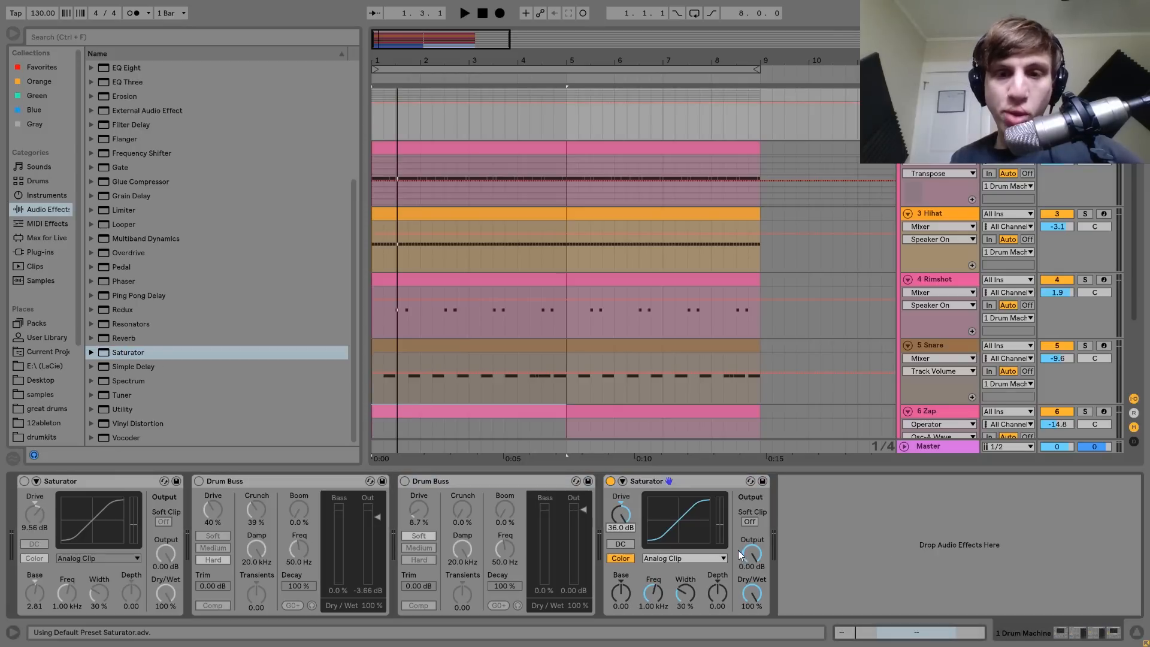
left_click_drag(741, 555, 741, 575)
key("space")
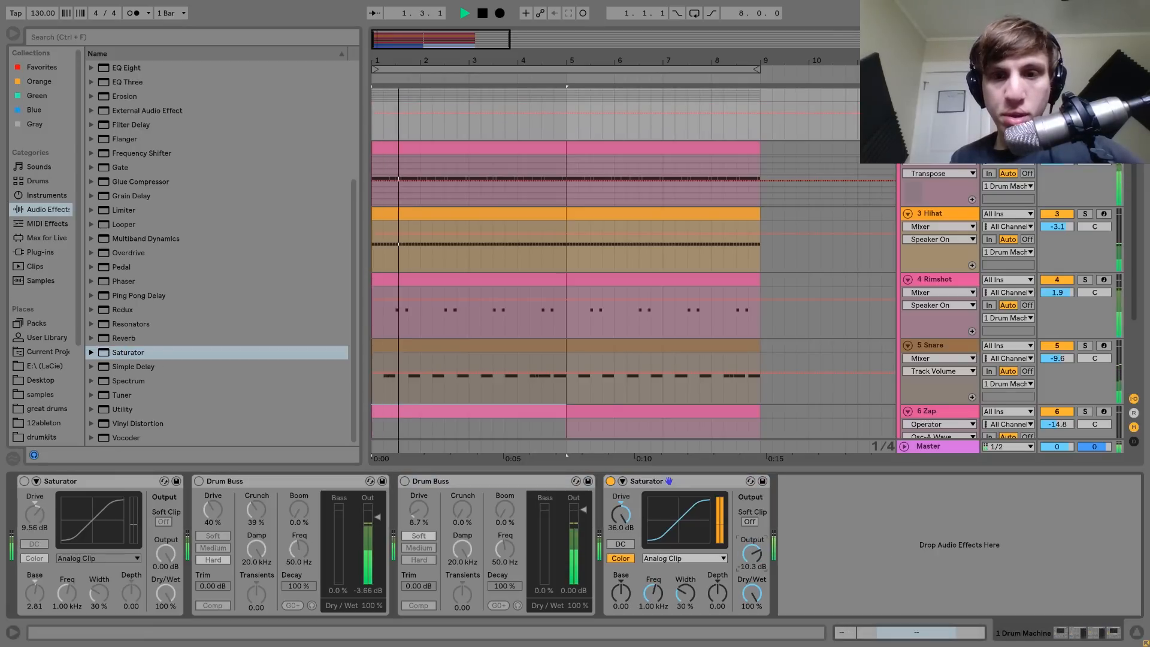
Audition the added Saturator with its Base at 36.0 and at 0.00, and delete the device
left_click_drag(622, 603, 623, 540)
key("space")
key("space")
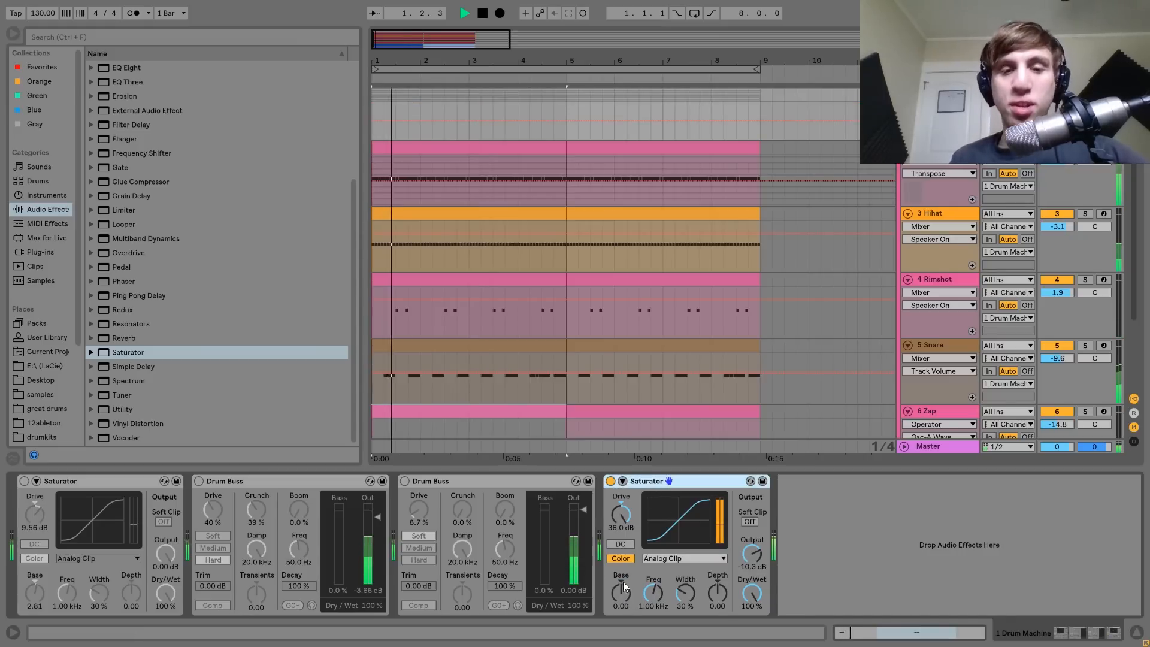
key("Delete")
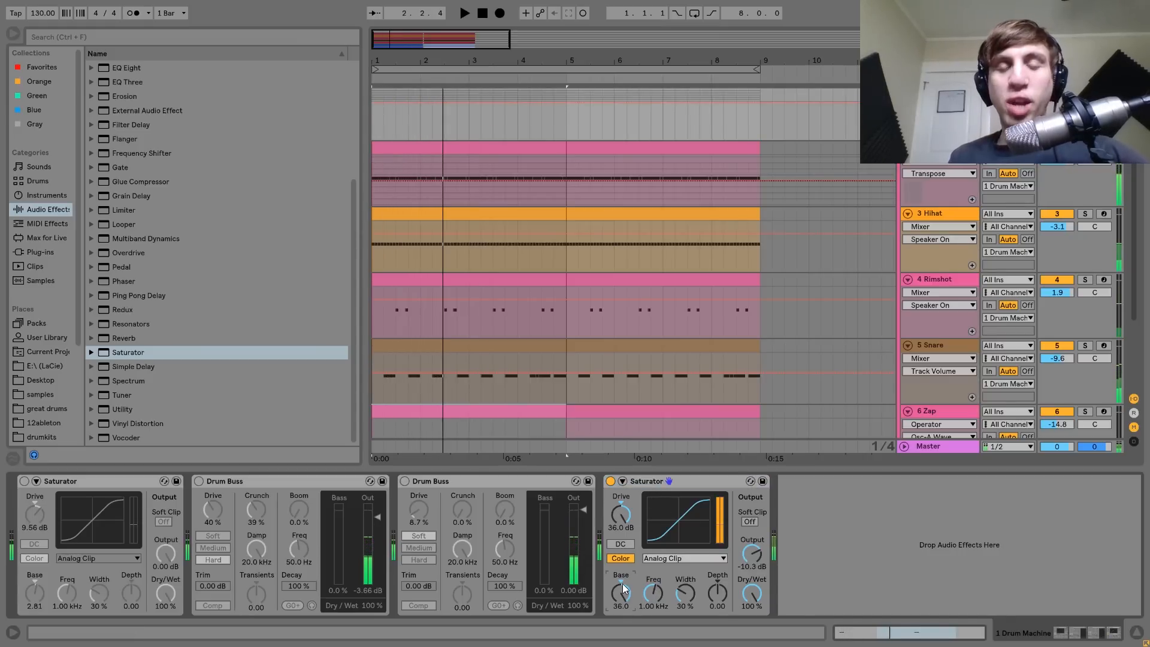
key("space")
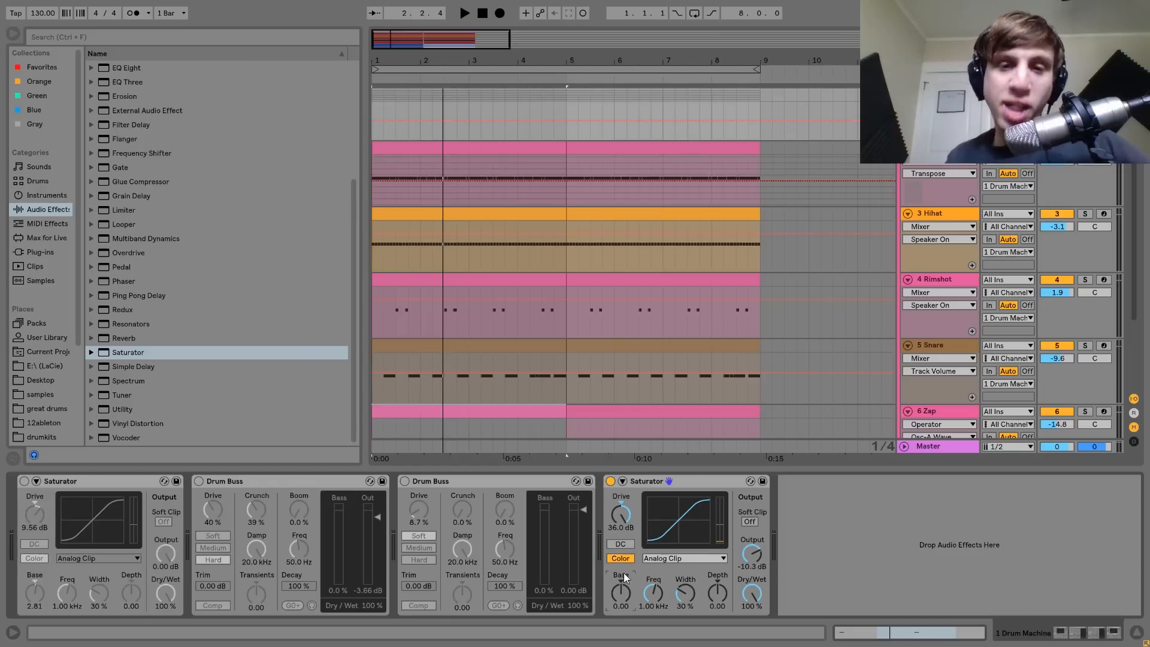
left_click(649, 481)
key("Delete")
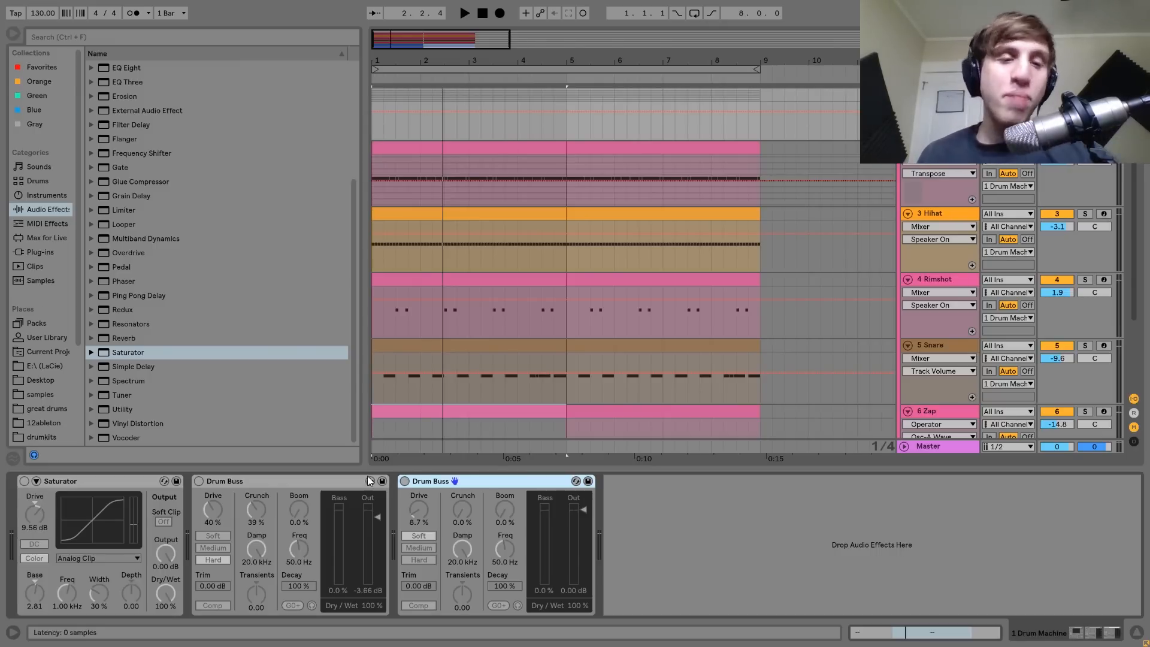
Play the drums and re-enable the original Saturator, the first Drum Buss and the second Drum Buss one after another
key("space")
left_click(24, 481)
left_click(198, 481)
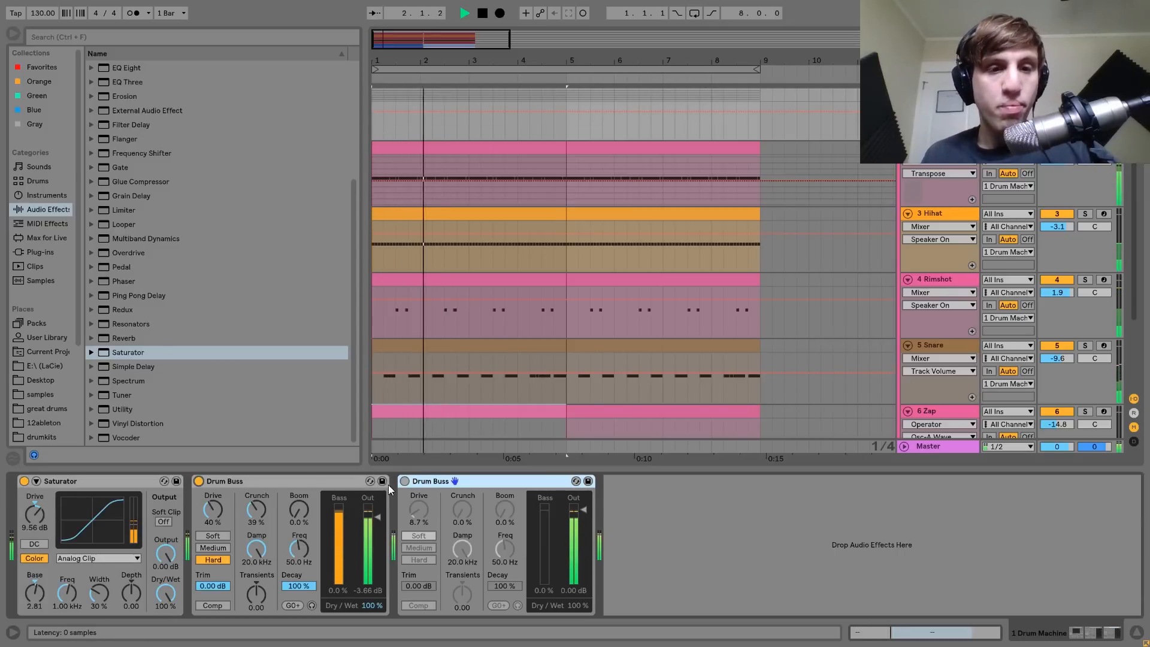
left_click(405, 481)
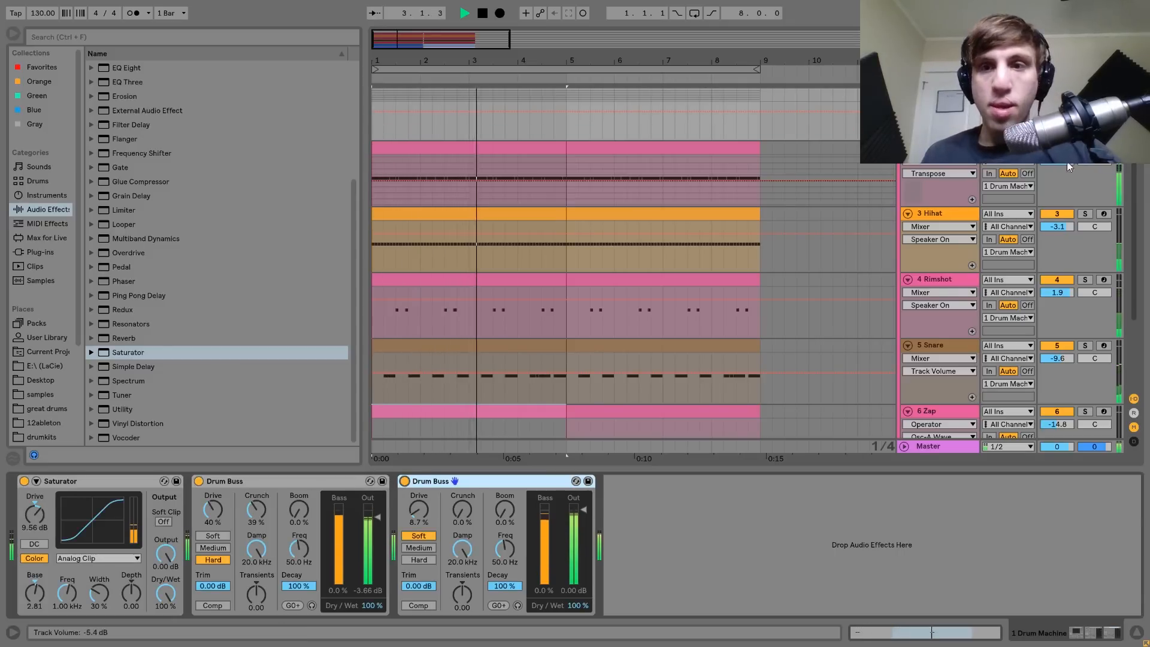
Solo the Hihat for a playback from bar 1, clear the solos, and return to the Drum Machine group
left_click(1085, 214)
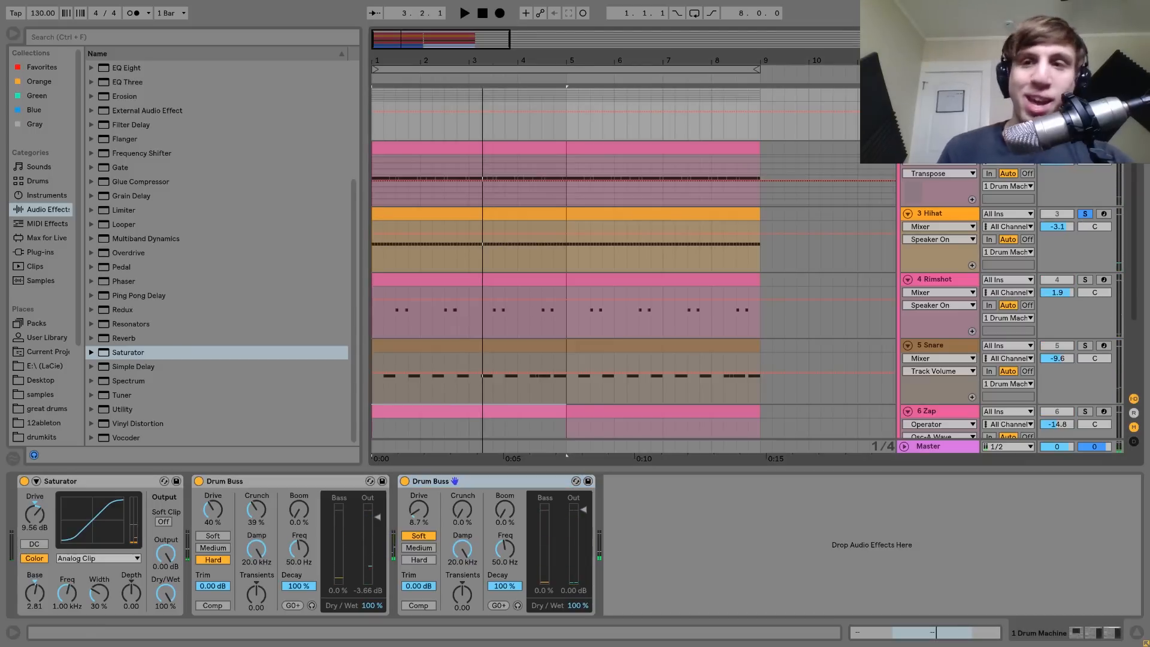
key("space")
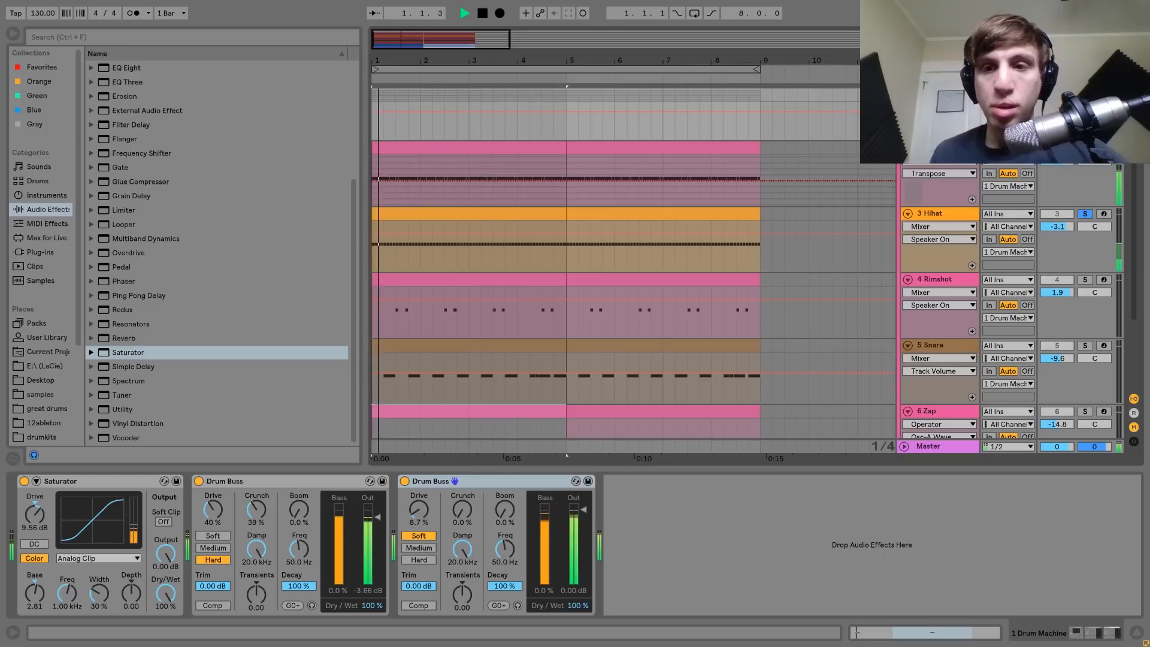
left_click(1082, 411)
key("space")
left_click(1083, 413)
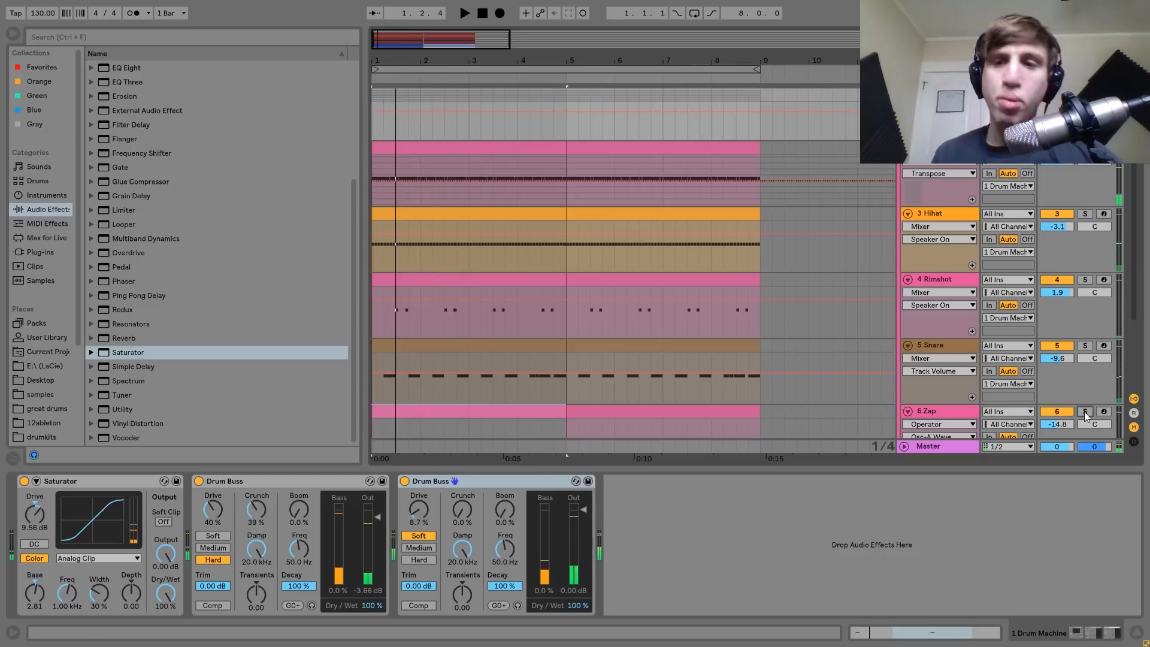
left_click(939, 113)
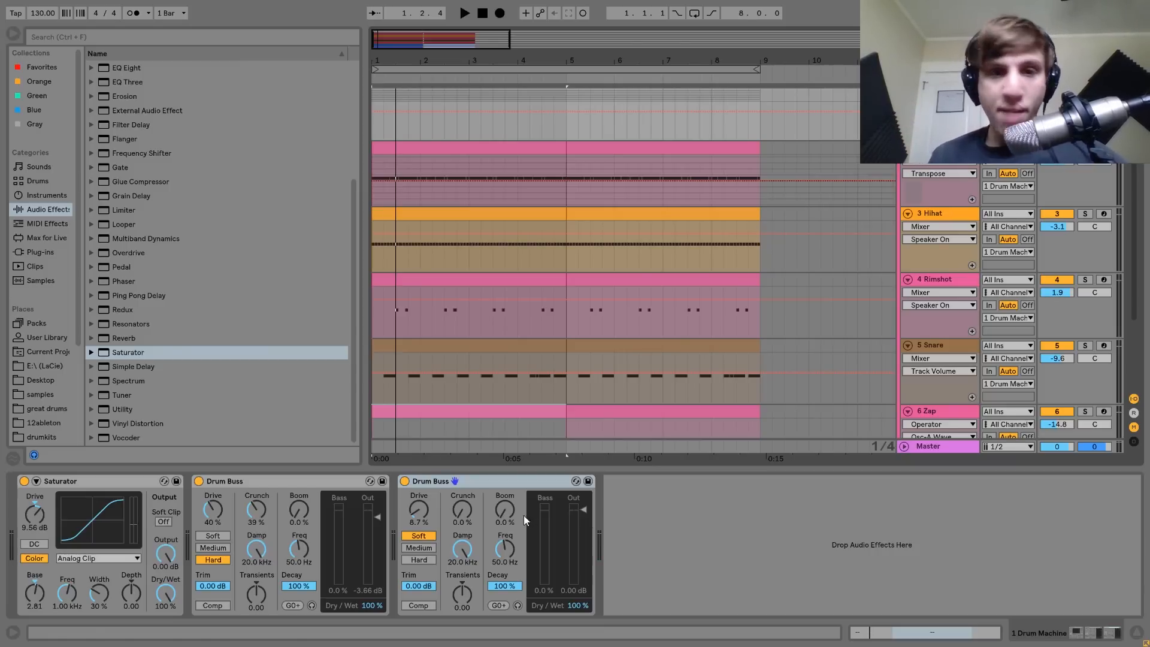
Bypass both Drum Buss effects and the Saturator on the drum group, and play the drums unprocessed from bar 1
left_click(405, 481)
left_click(199, 482)
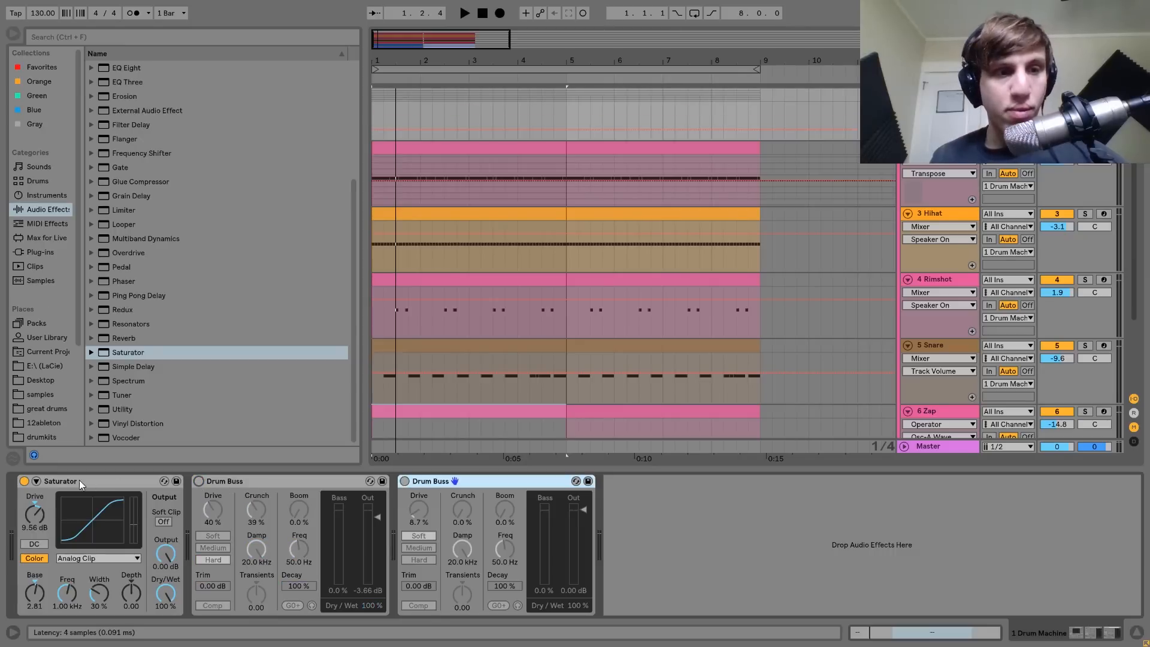
left_click(24, 481)
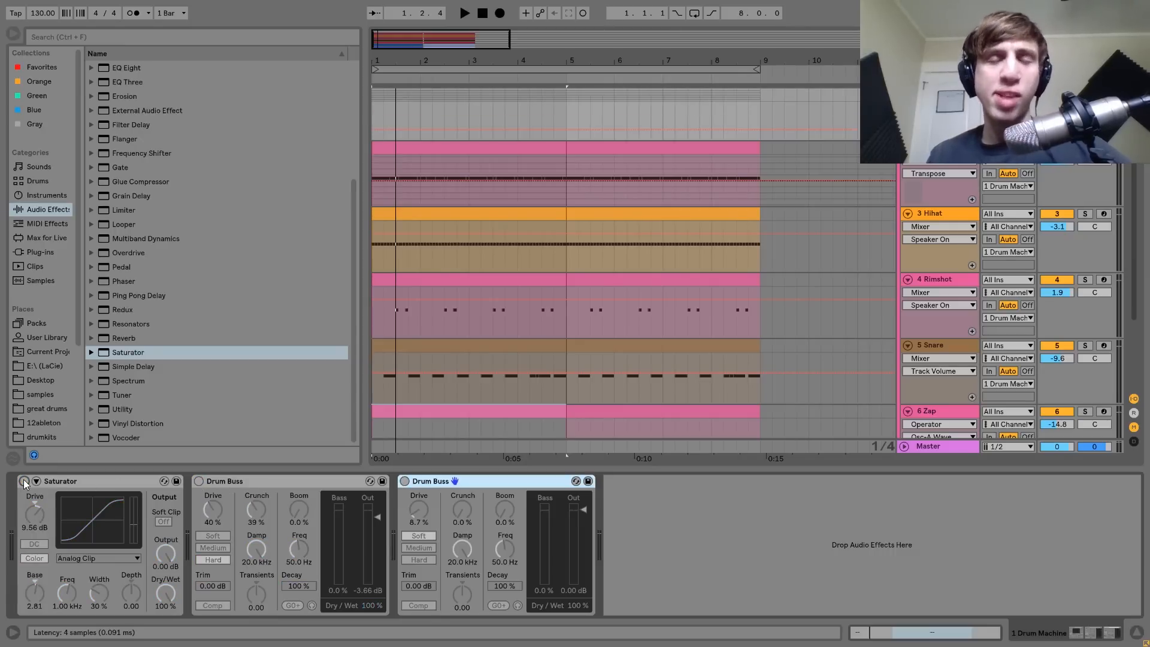
key("space")
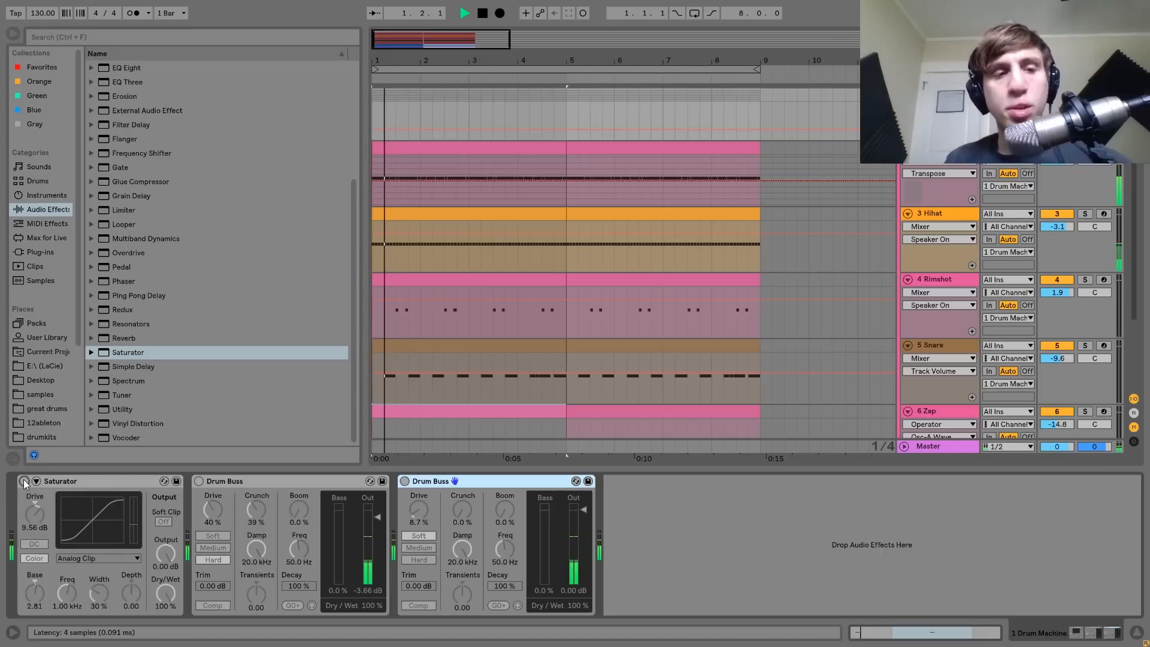
Compare the drums with the group's Saturator enabled and bypassed, leave it on, and replay them from bar 1
left_click(25, 481)
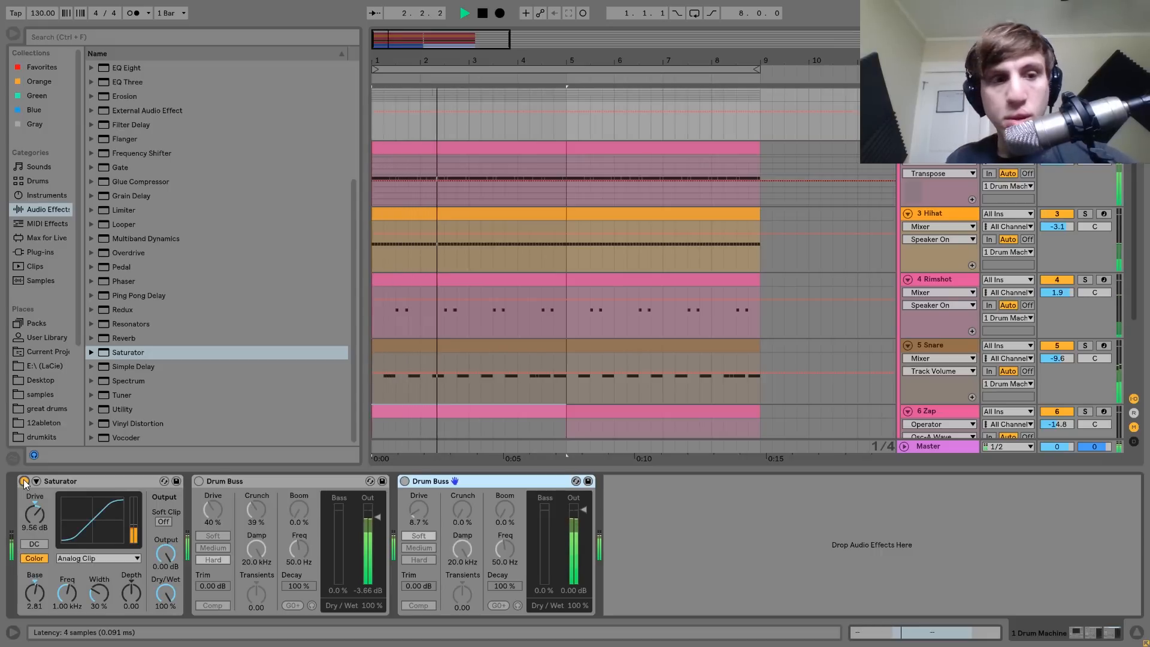
key("space")
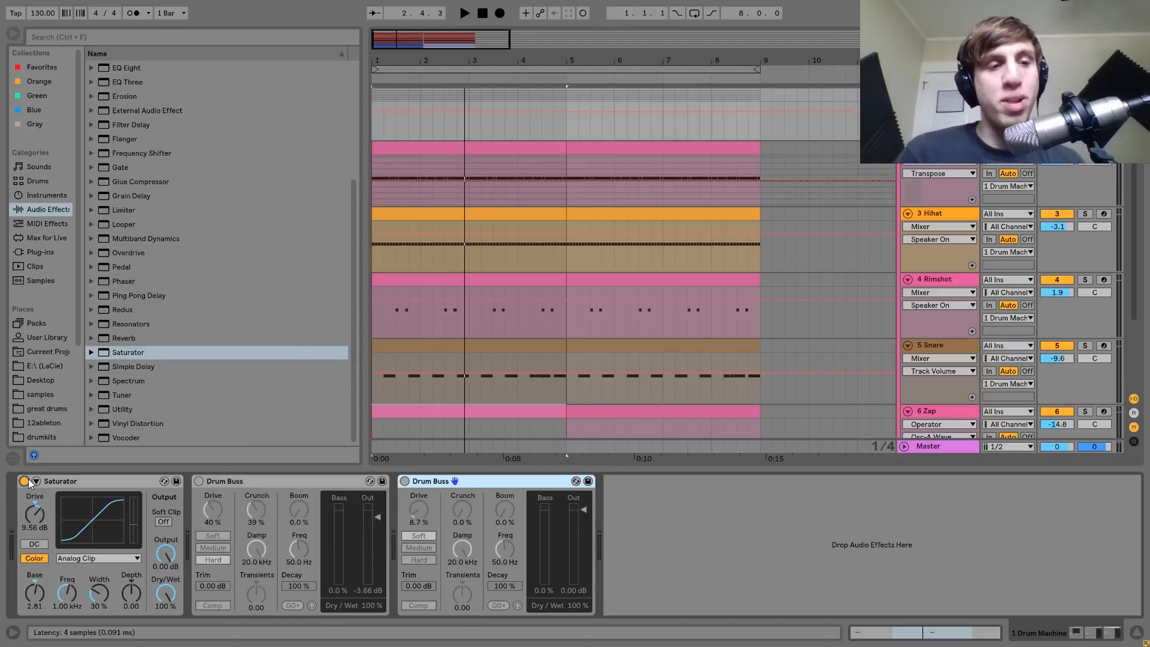
left_click(24, 481)
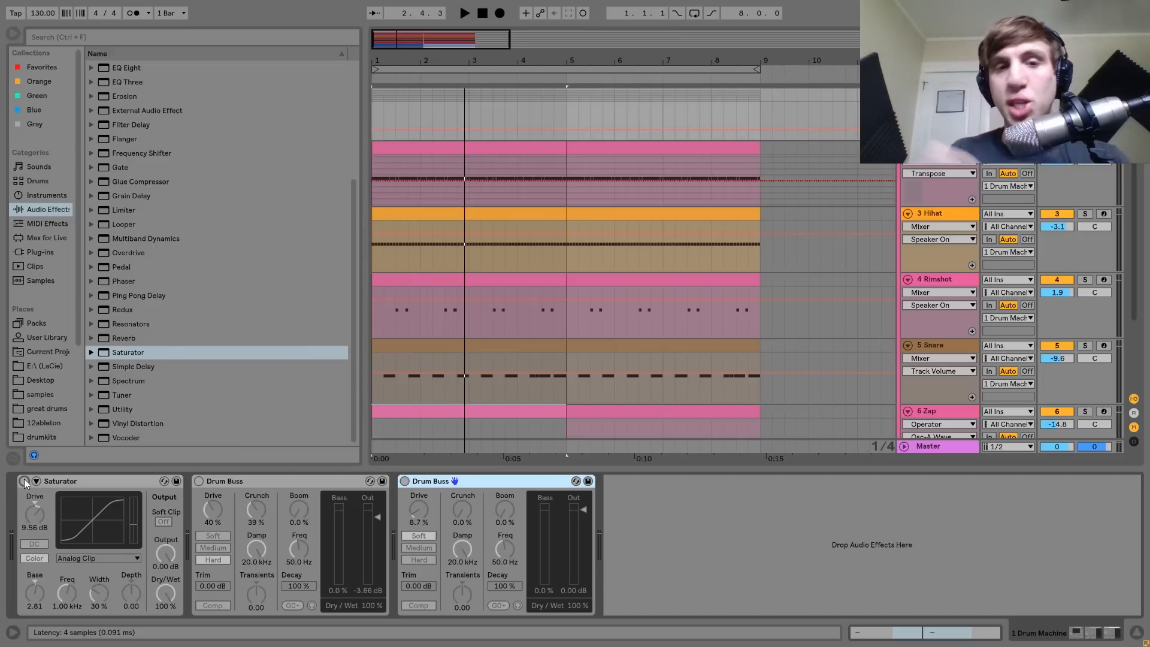
key("space")
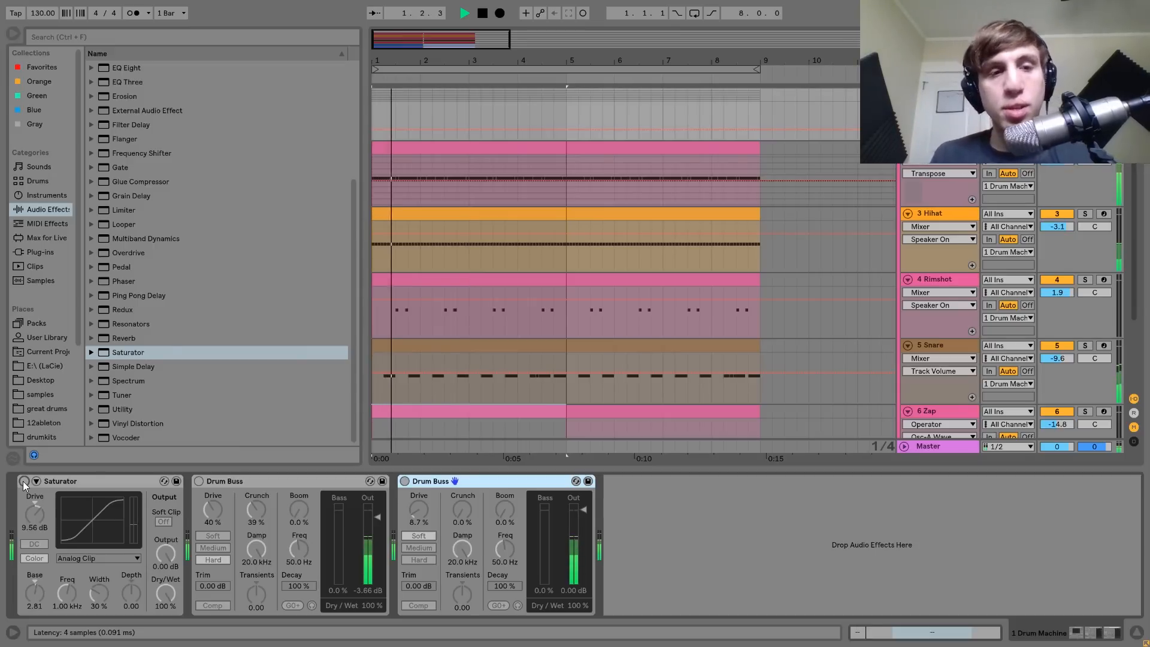
left_click(24, 481)
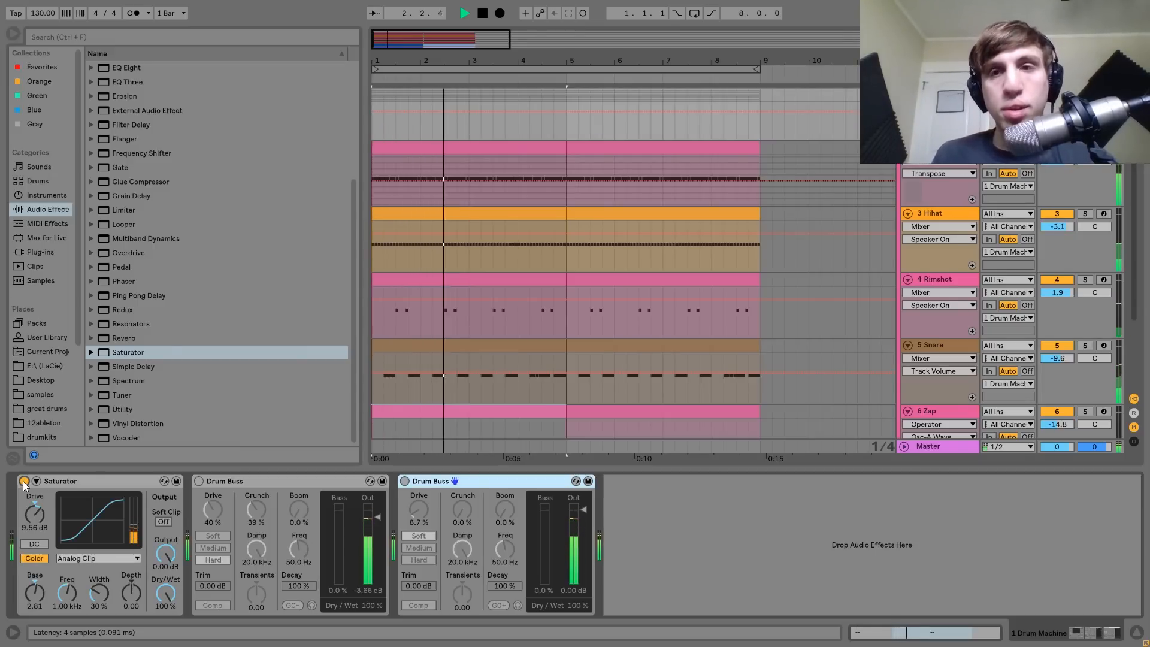
key("space")
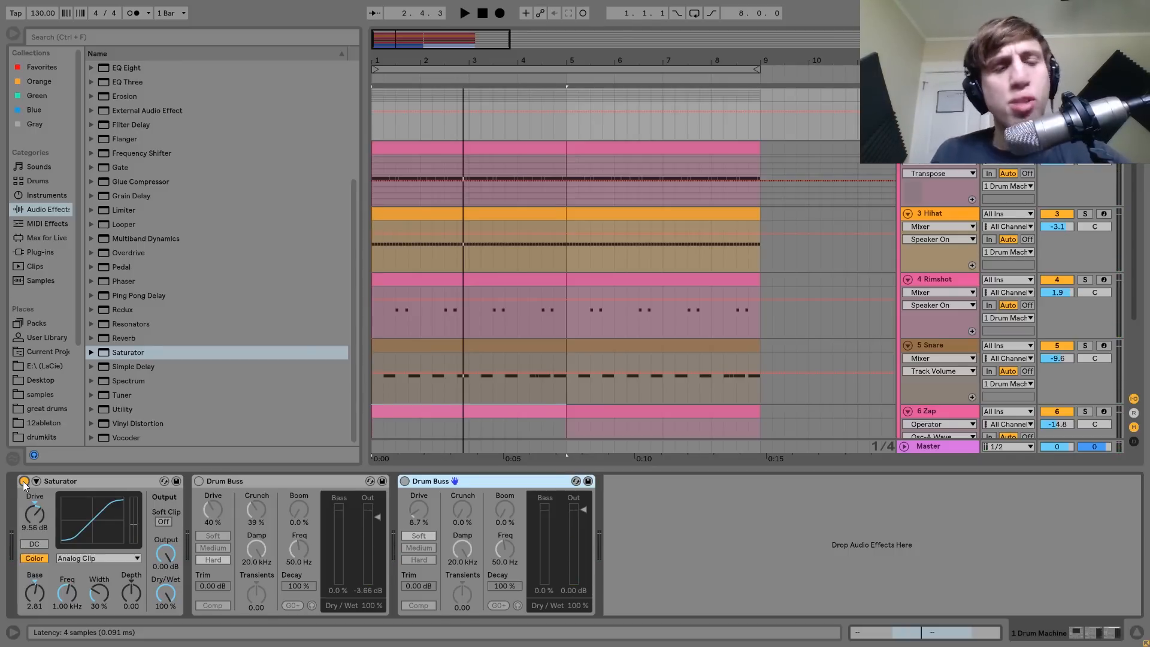
key("space")
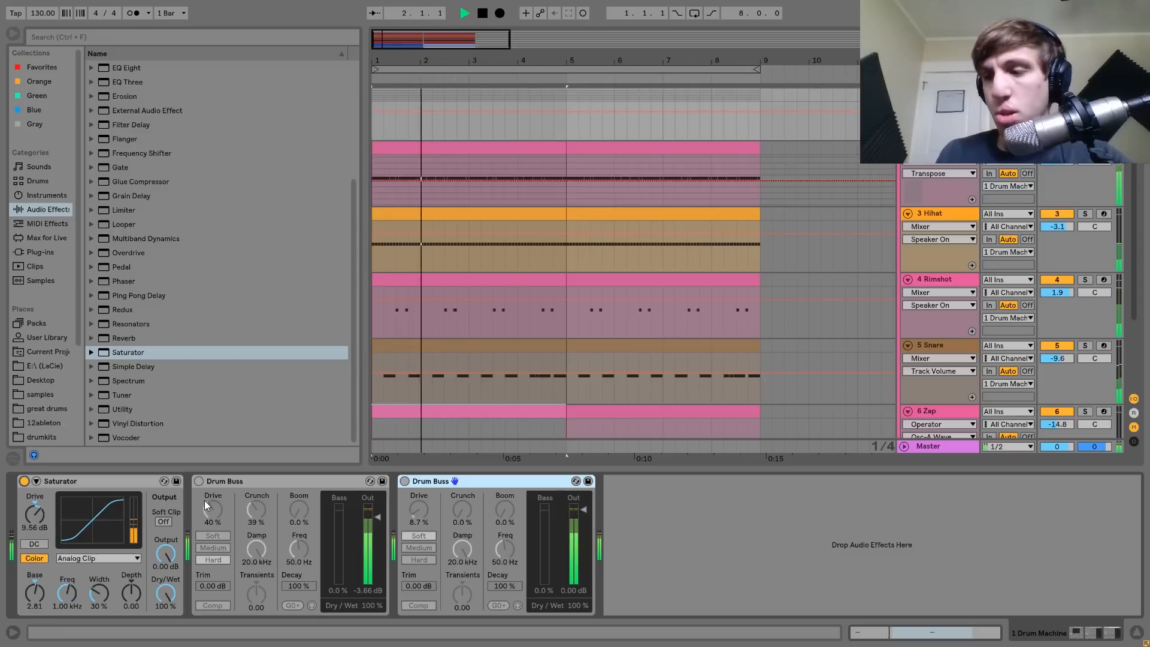
key("space")
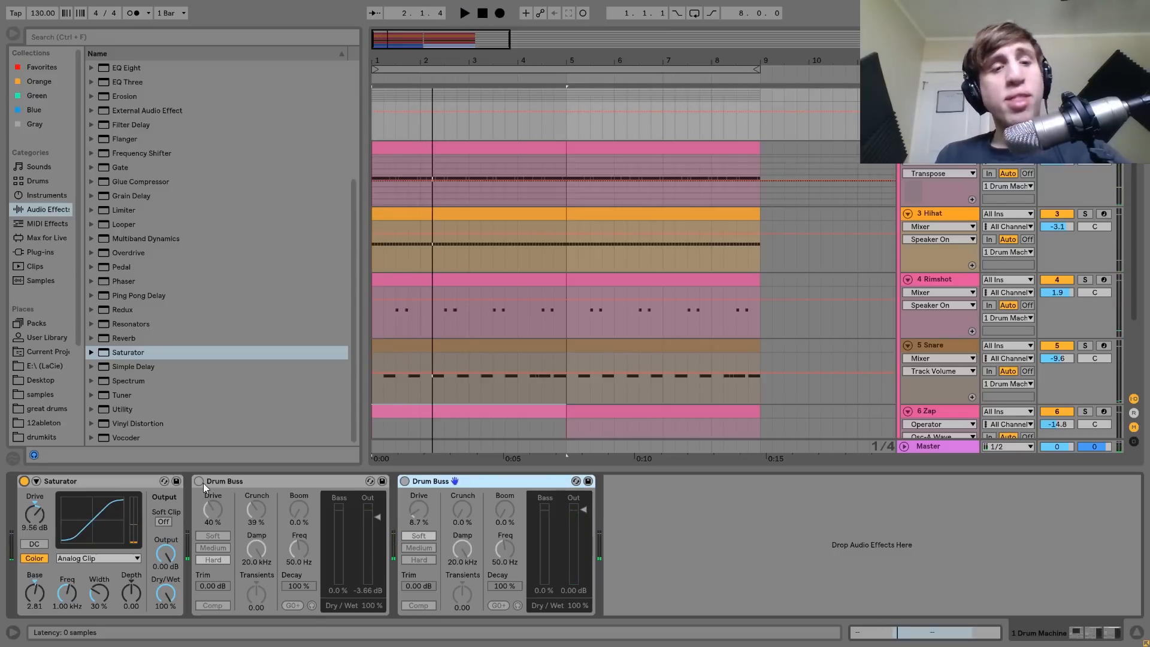
Enable the first Drum Buss after the Saturator, comparing the drums with it on and bypassed before leaving it on
left_click(199, 481)
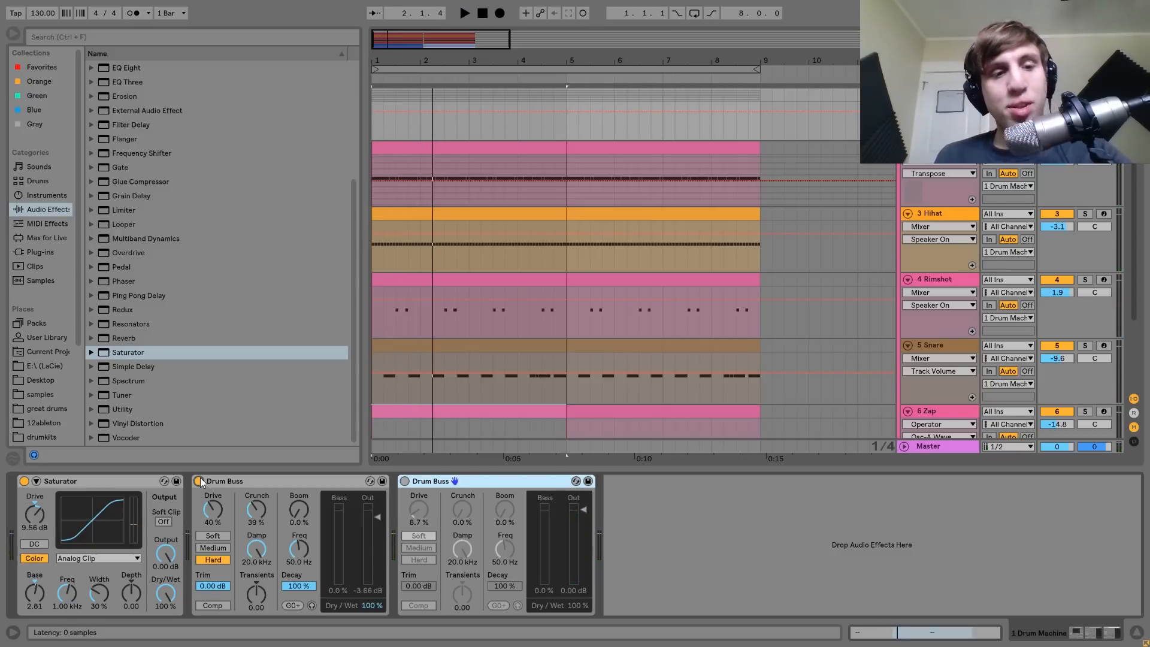
key("space")
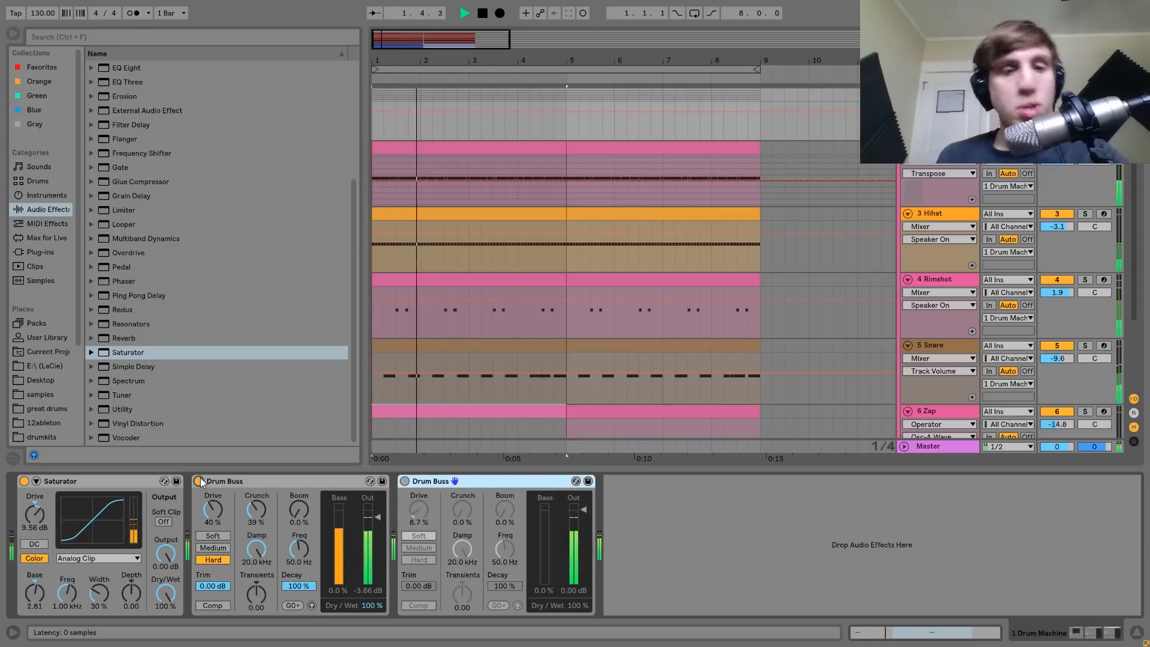
key("space")
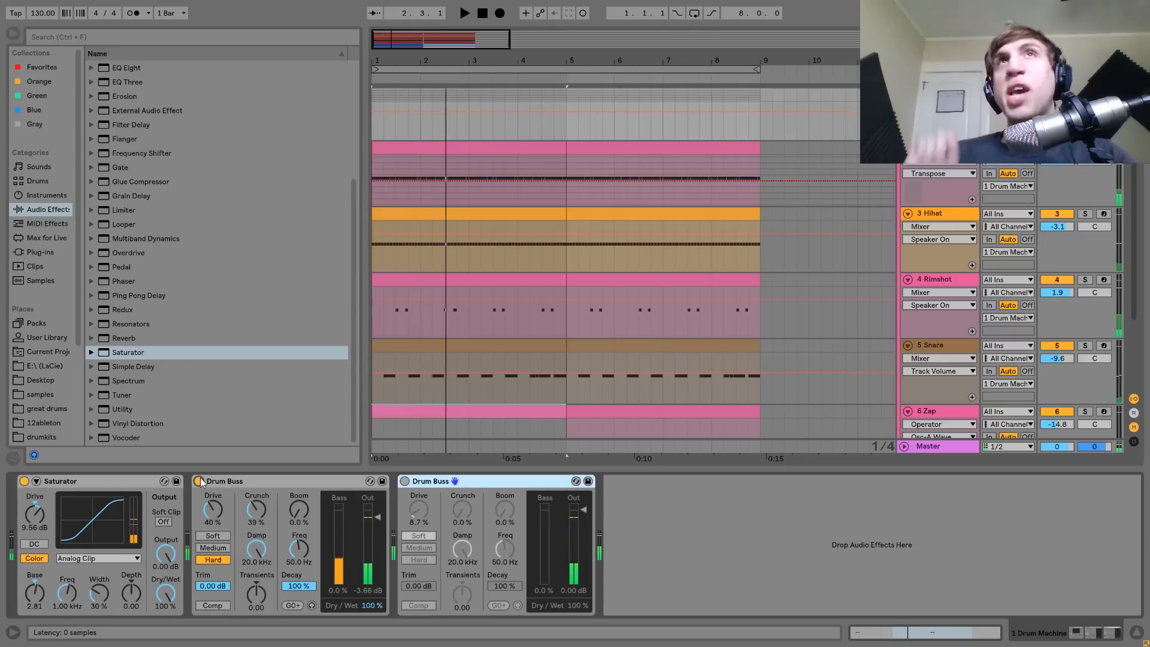
left_click(199, 482)
key("space")
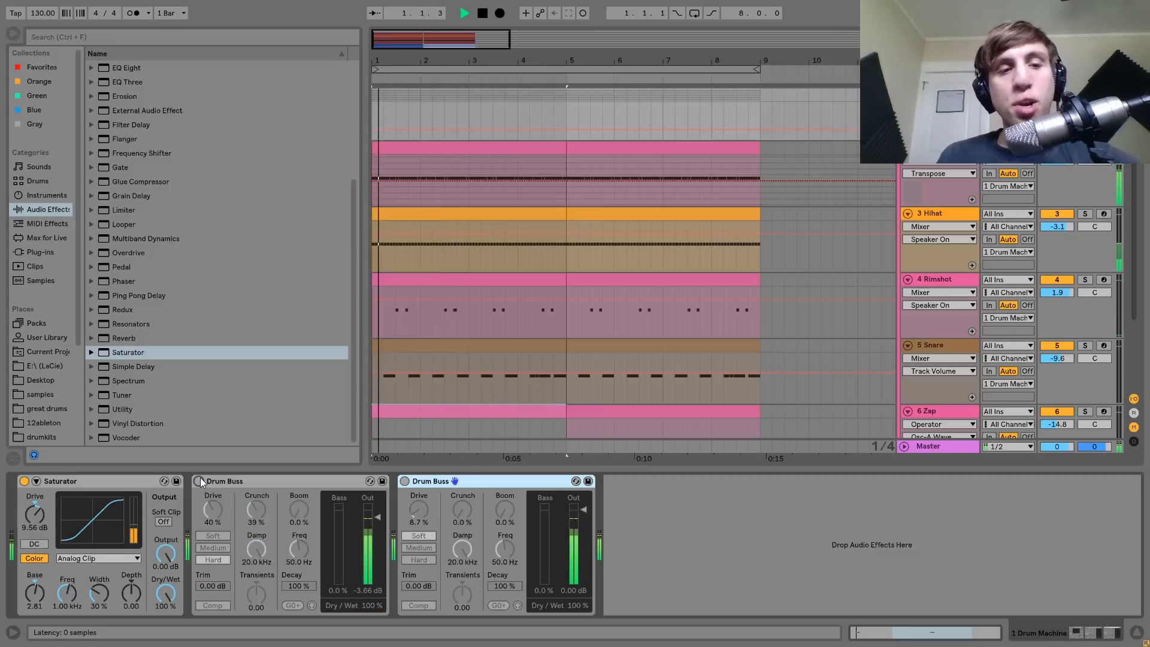
key("space")
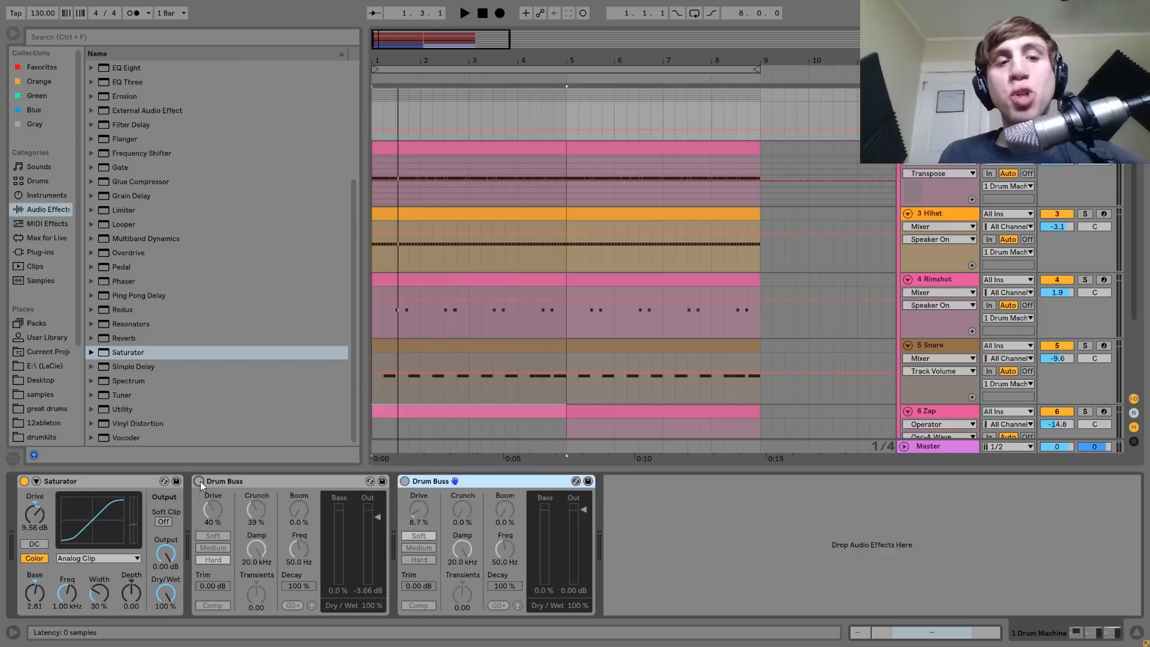
left_click(200, 482)
key("space")
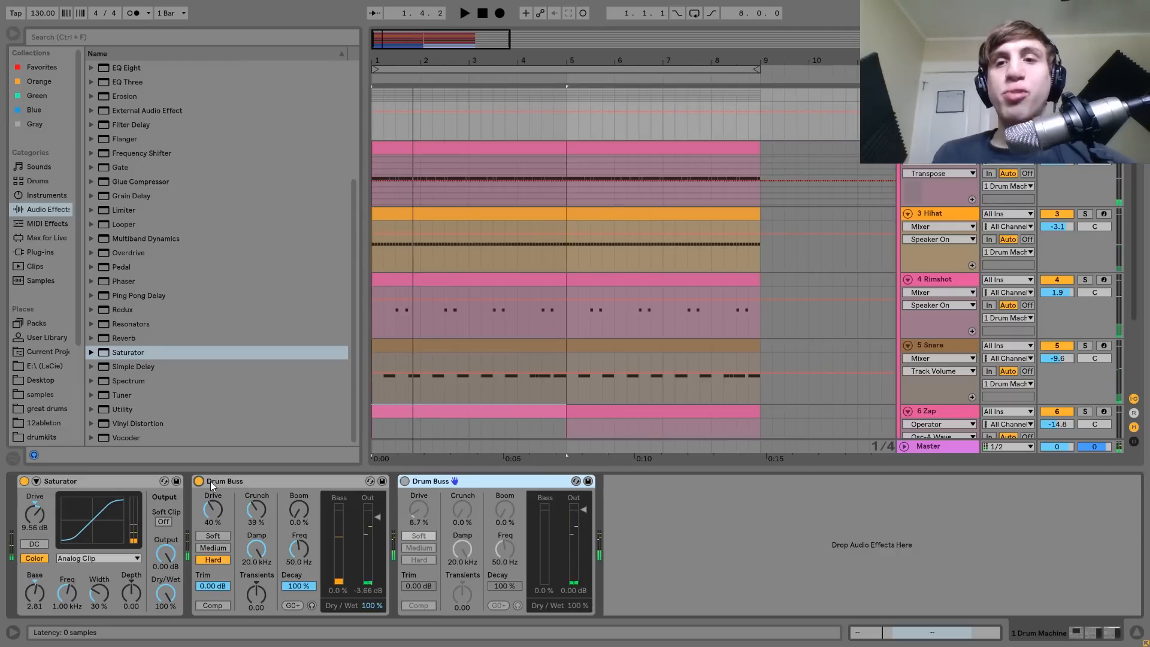
Replay the drums from bar 1 several times through the Saturator and the first Drum Buss only
key("space")
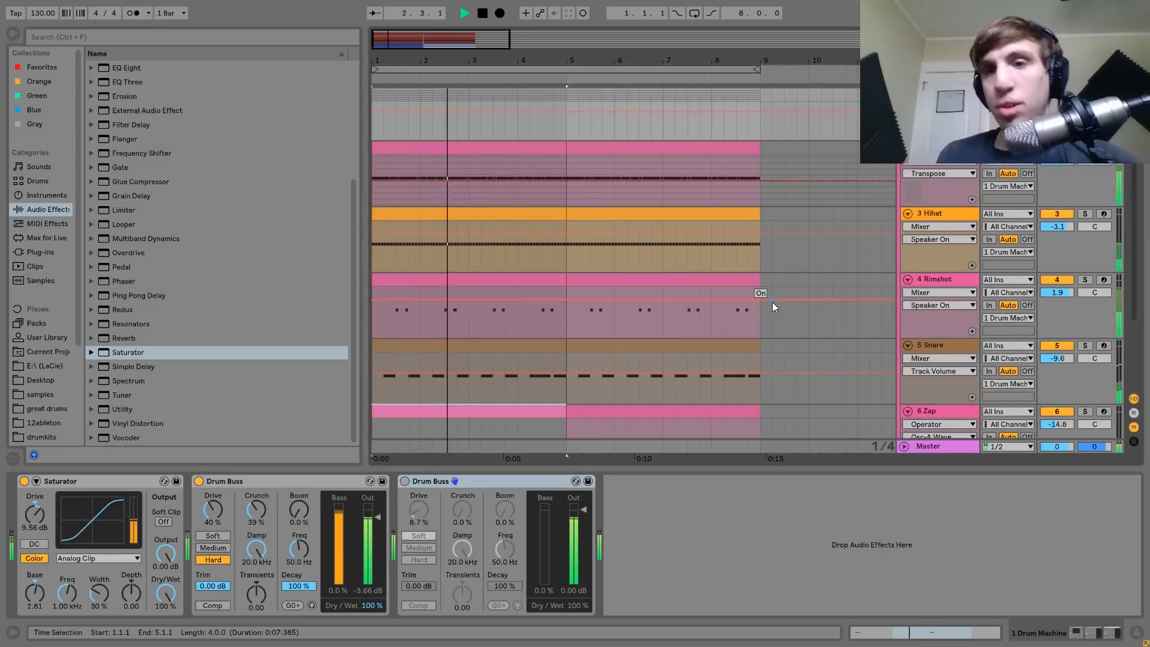
key("space")
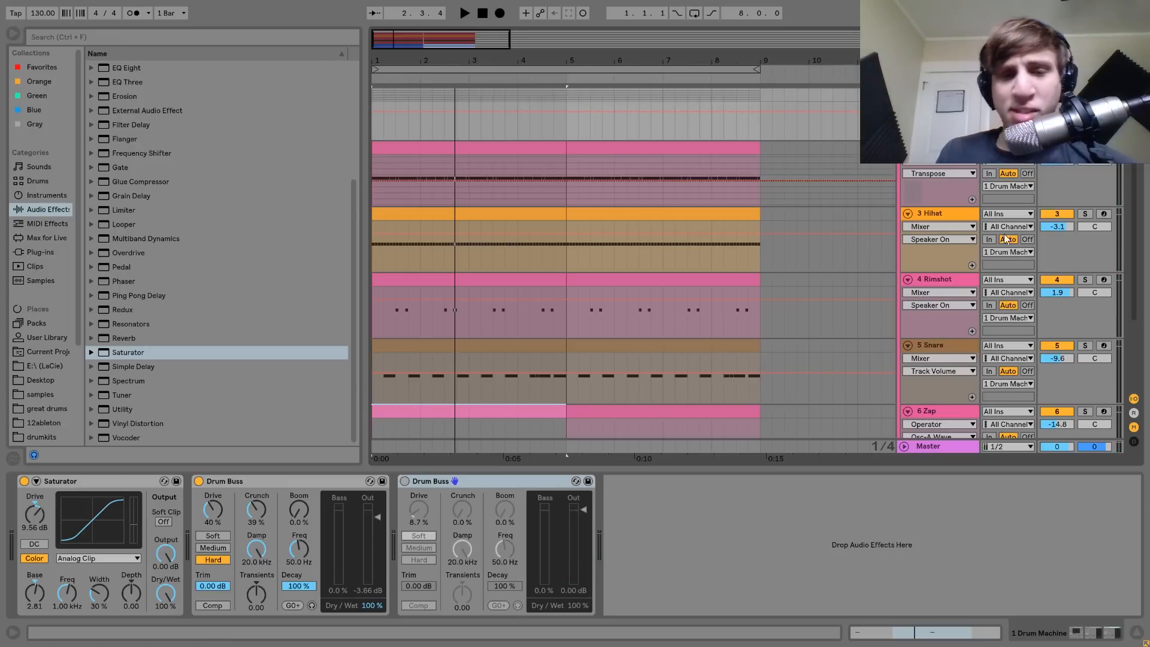
key("space")
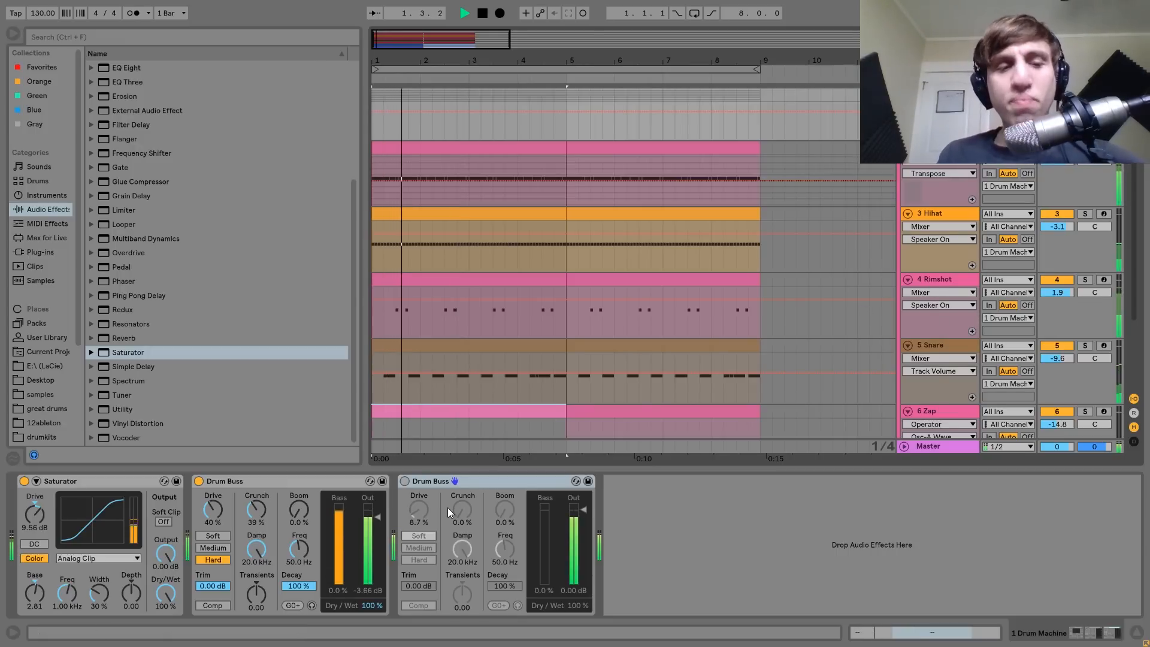
key("space")
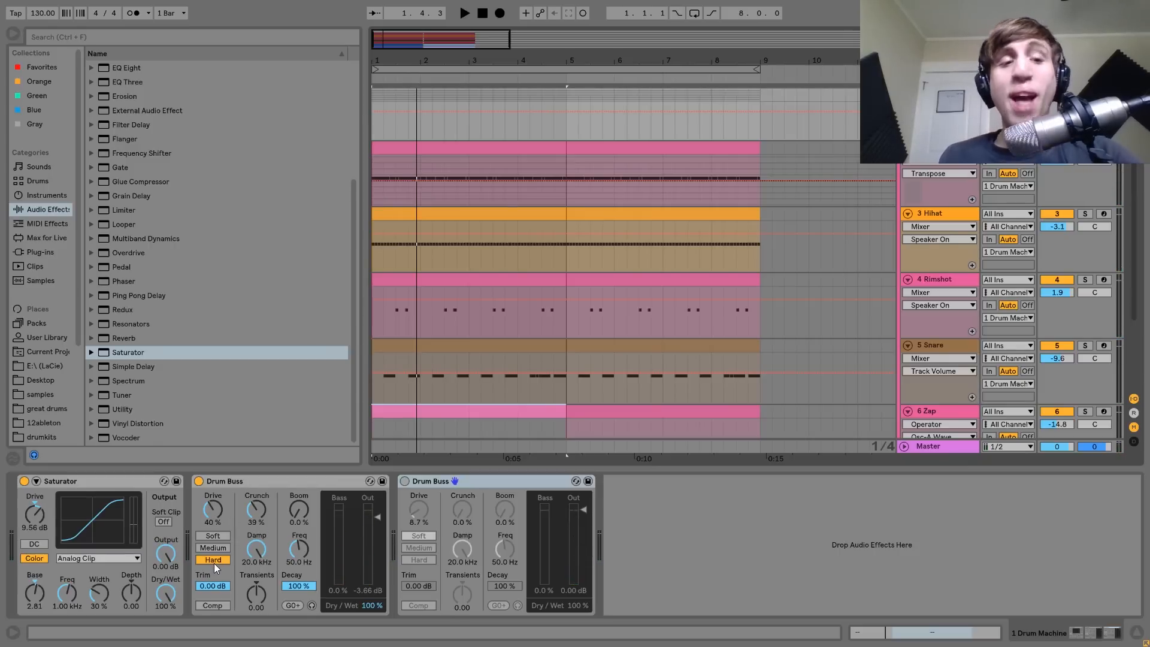
key("space")
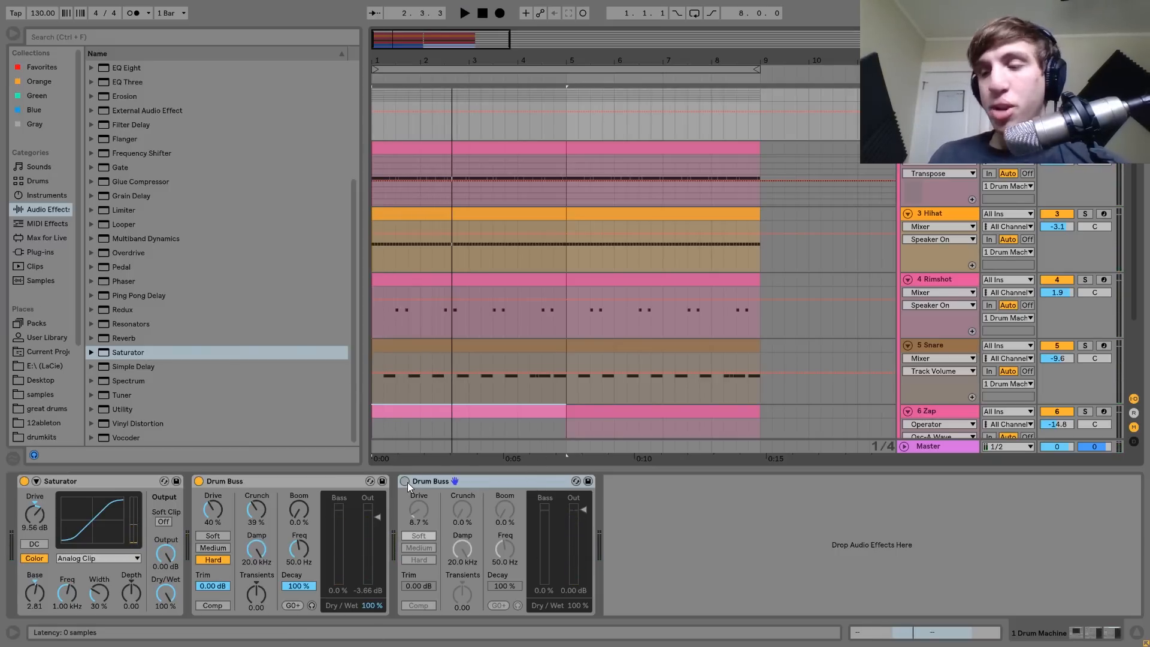
key("space")
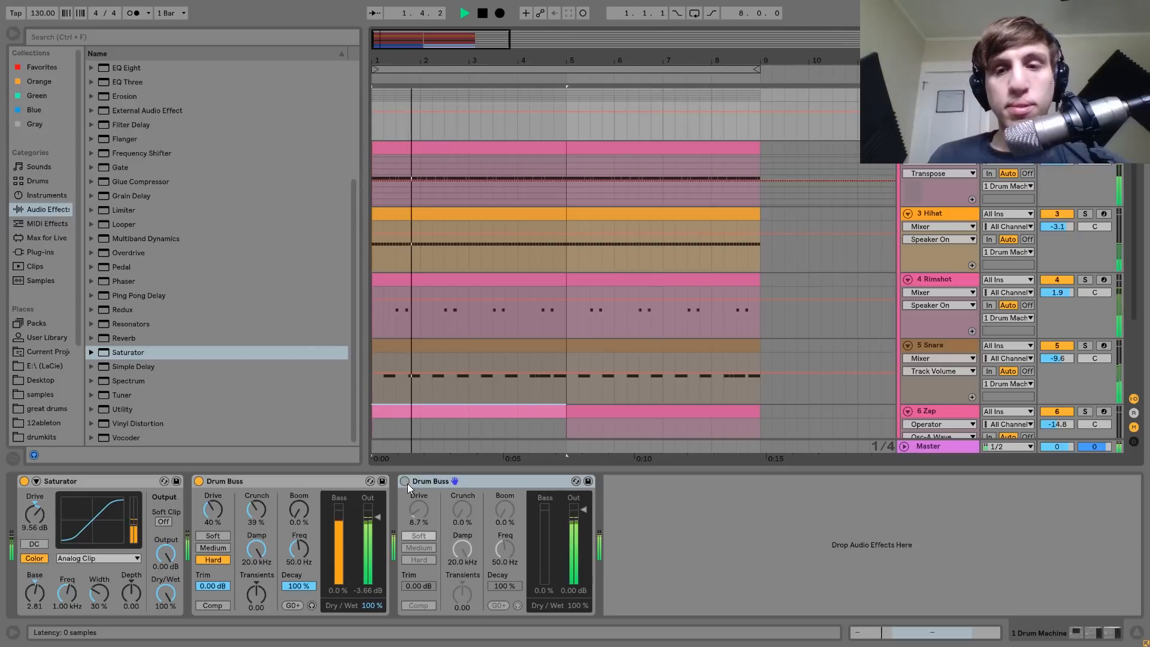
Enable the second Drum Buss on the drum group and compare the drums with it on and bypassed
left_click(406, 481)
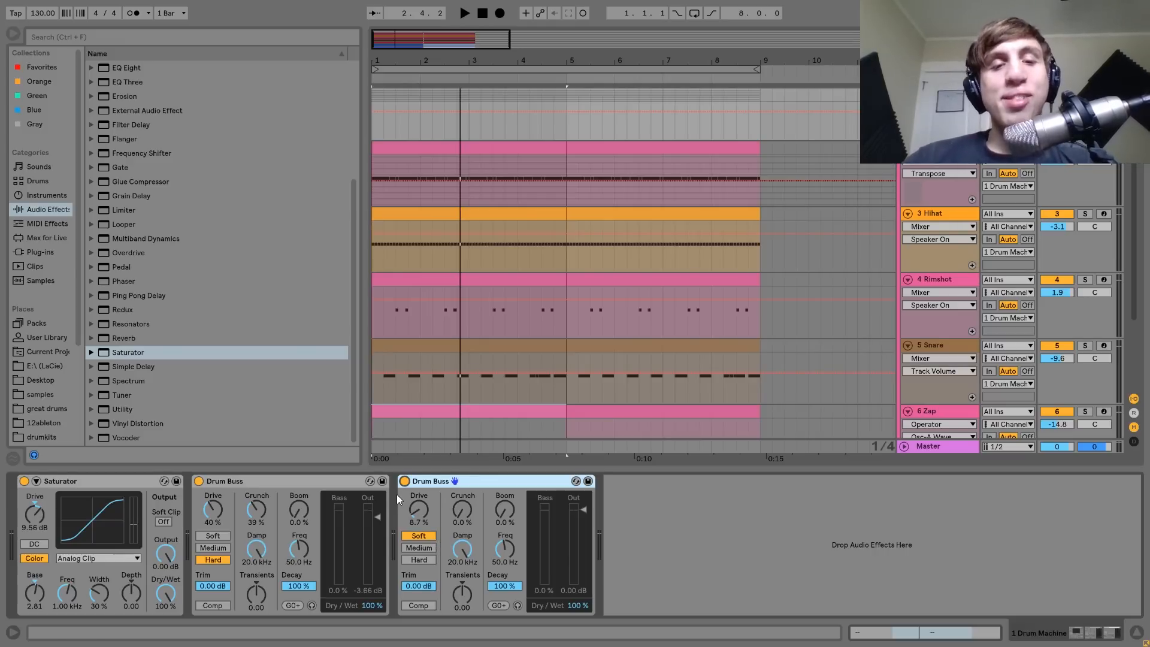
key("space")
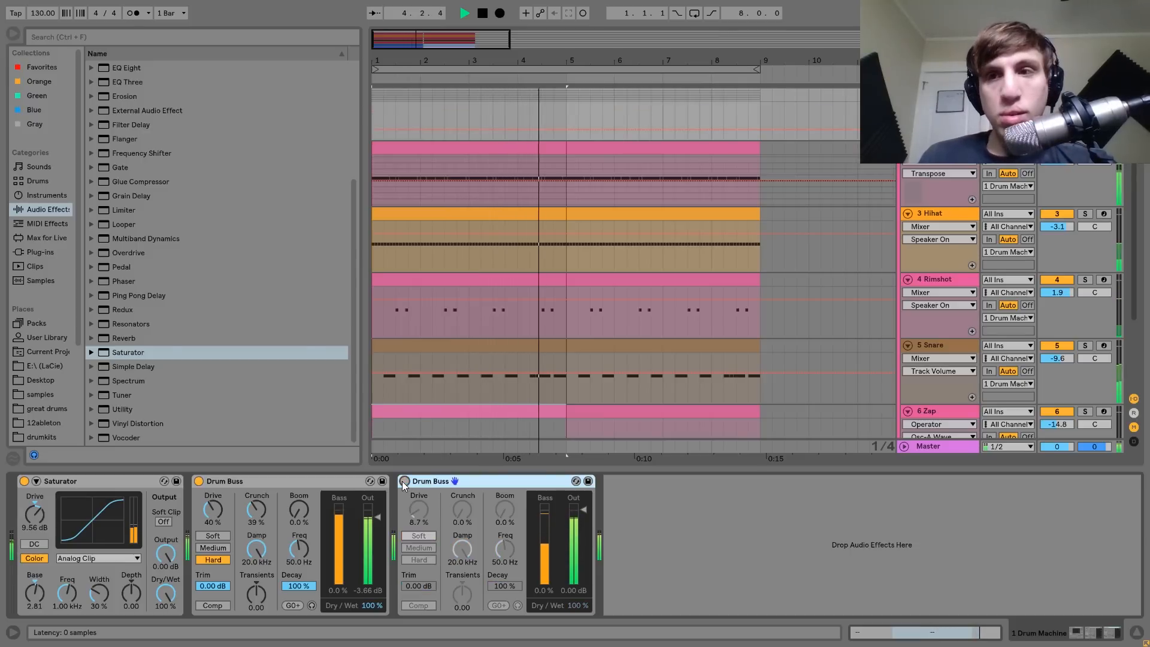
key("space")
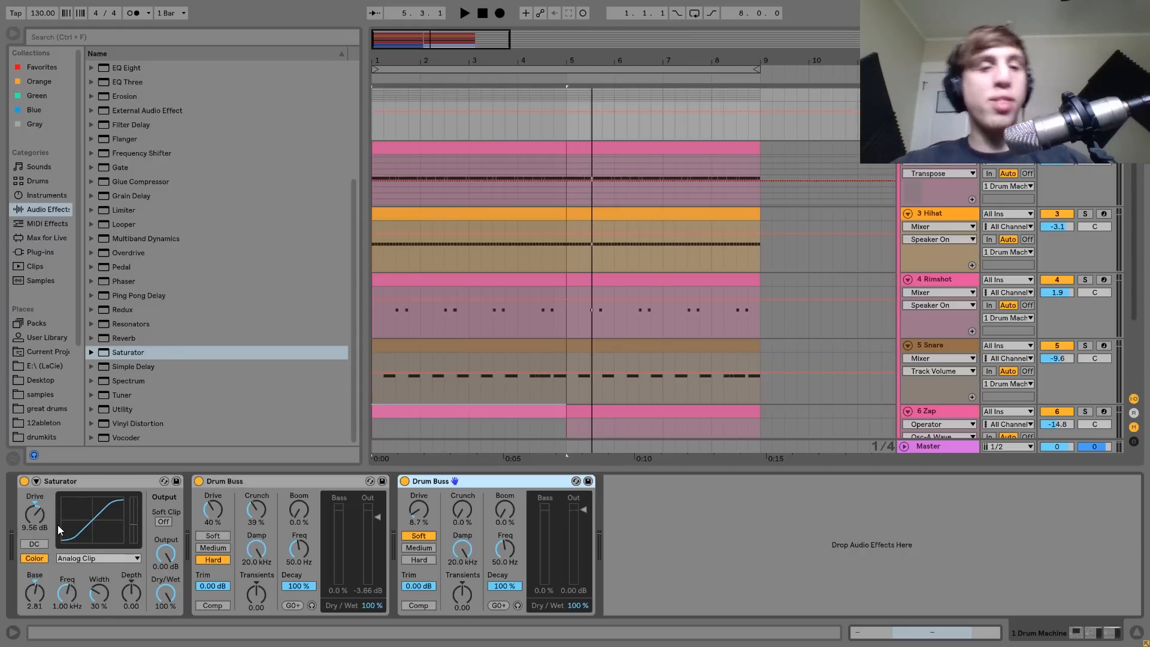
left_click(404, 481)
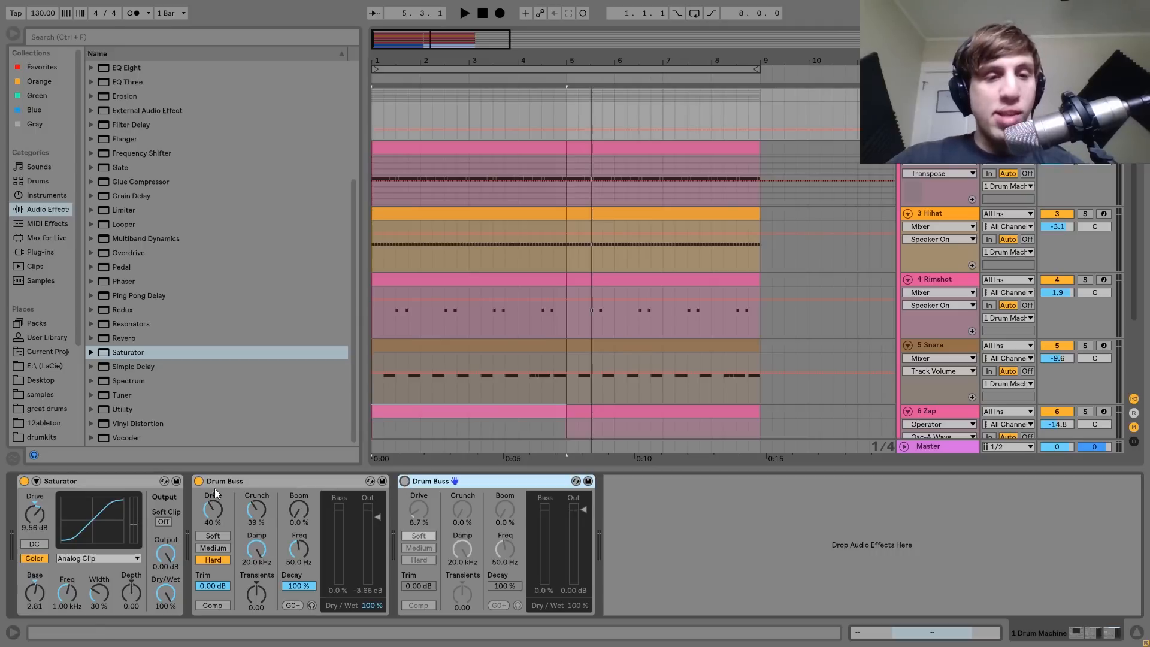
left_click(404, 481)
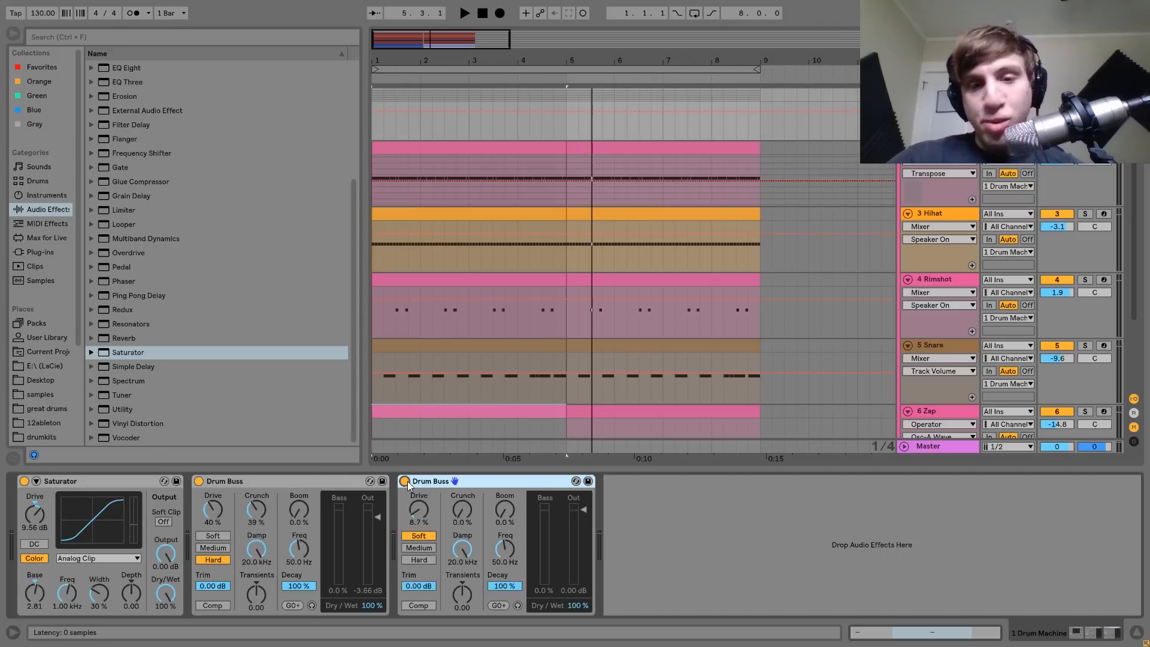
Play the drums while briefly bypassing and restoring the Saturator, the first Drum Buss and the second Drum Buss in turn
key("space")
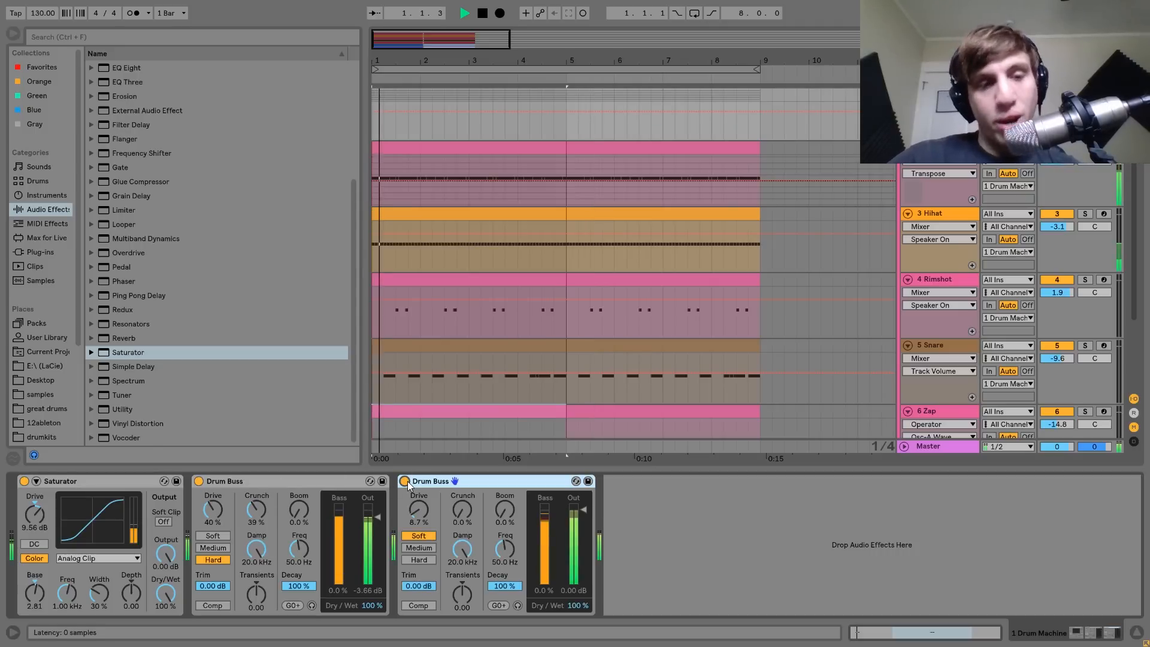
left_click(24, 482)
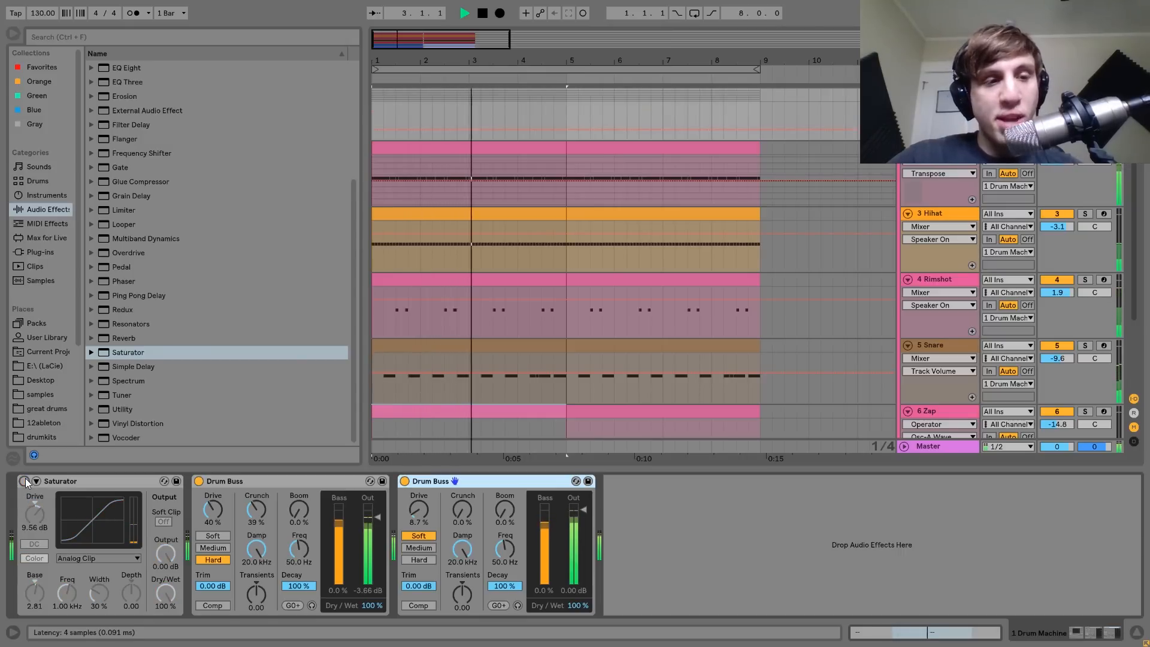
left_click(24, 482)
left_click(198, 481)
left_click(199, 481)
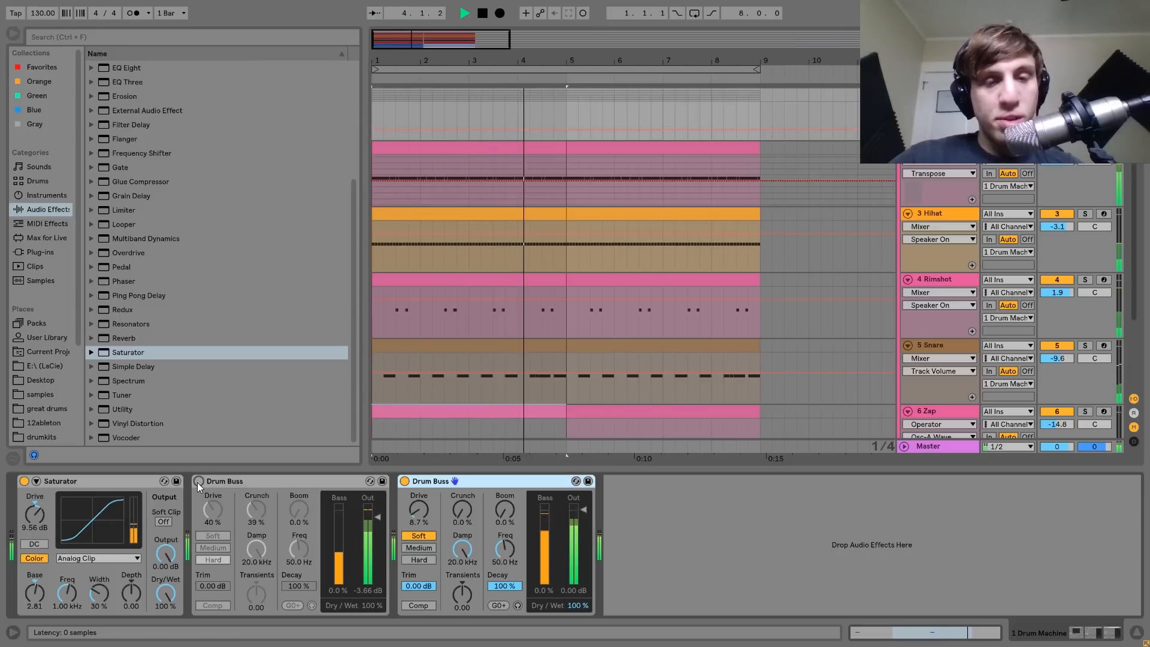
left_click(404, 481)
left_click(405, 481)
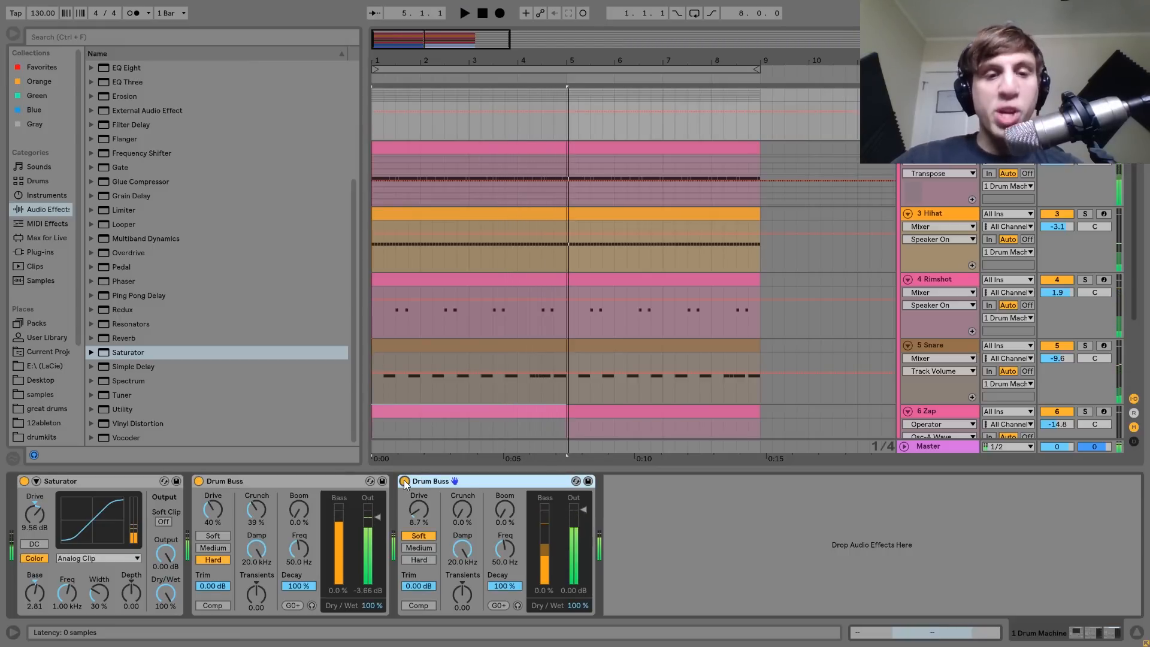
key("space")
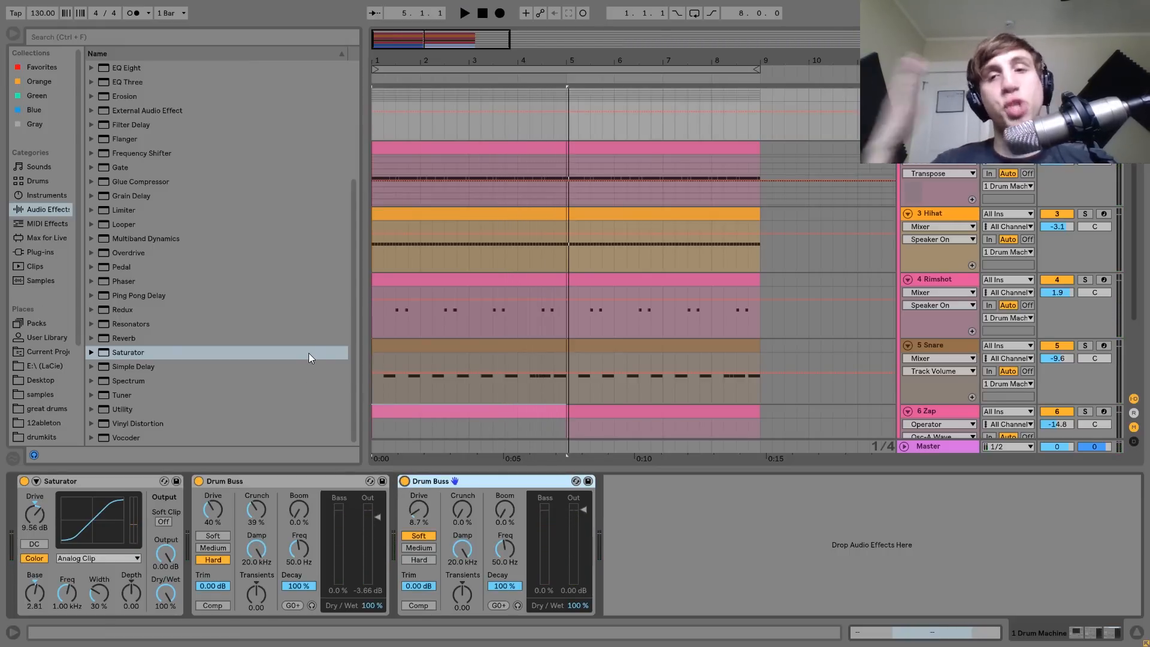
key("space")
key("space")
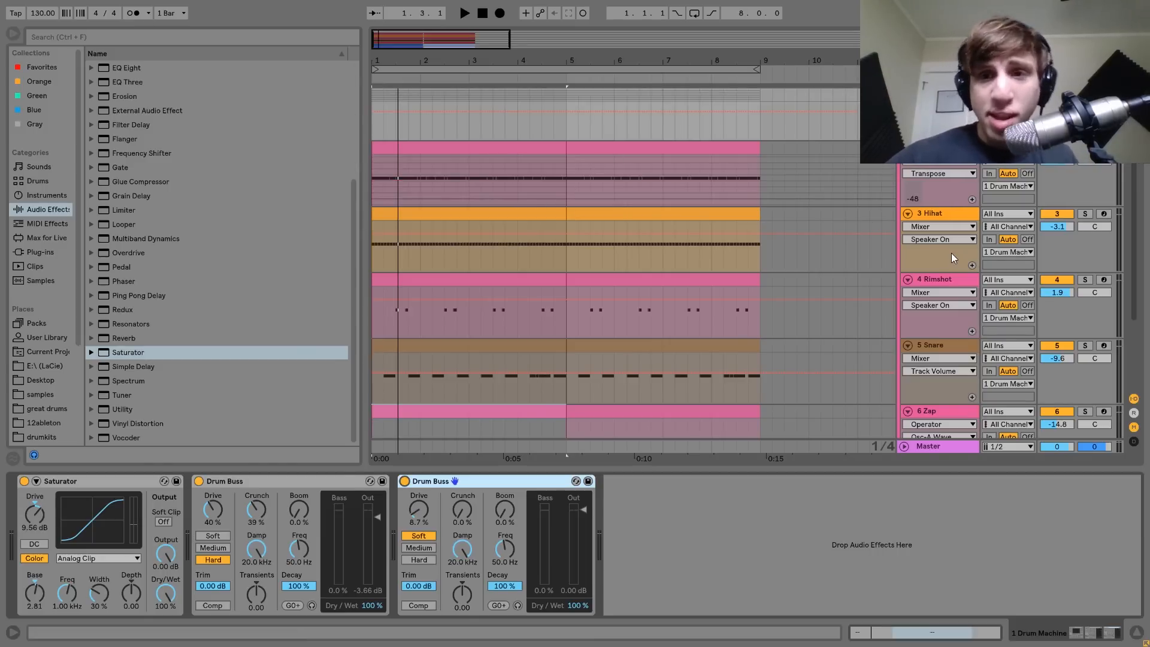
Unfold the String track, solo it, and play its clip from bar 1
scroll(951, 253, "down", 3)
left_click(933, 382)
left_click(904, 383)
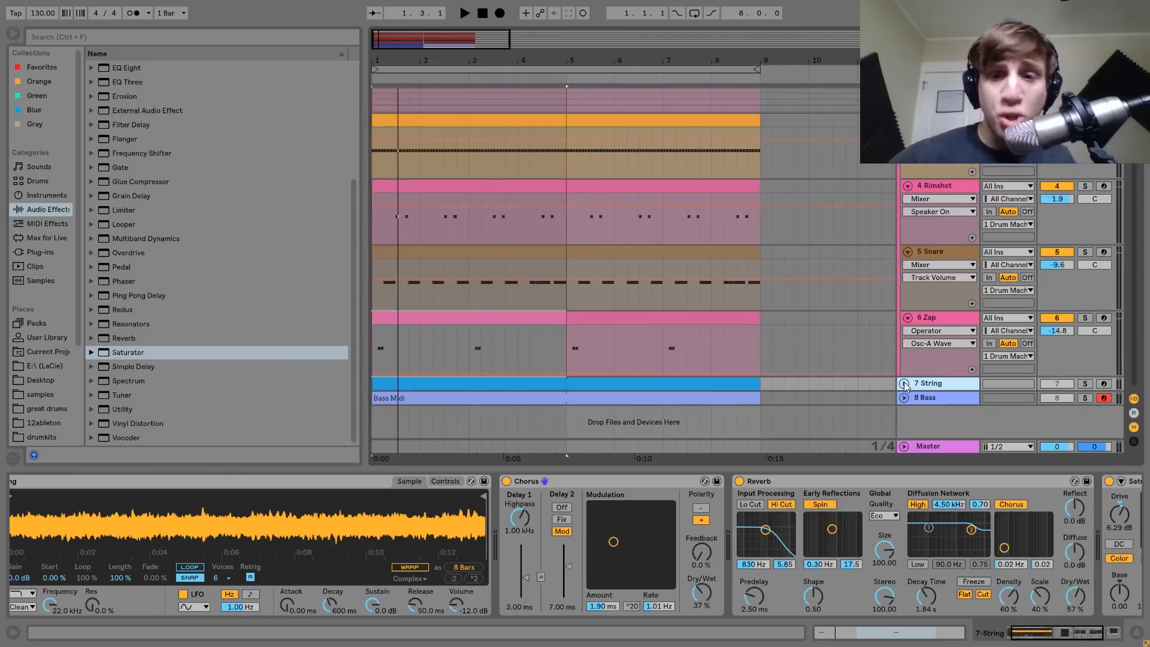
left_click(1090, 384)
key("space")
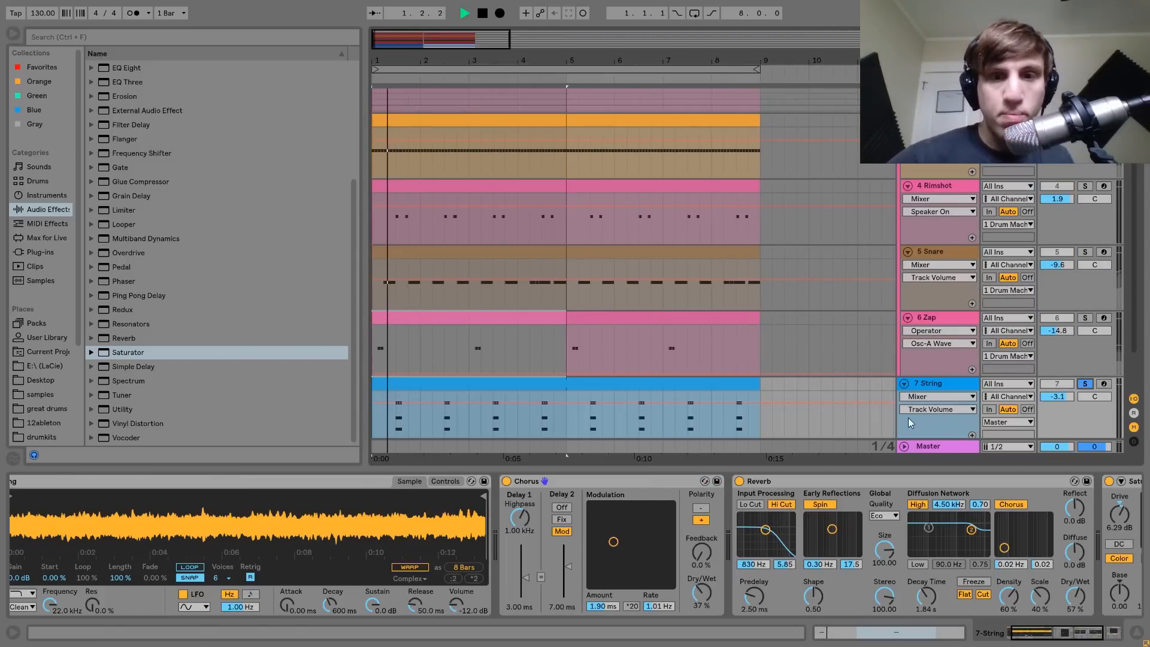
left_click(713, 383)
scroll(716, 386, "down", 2)
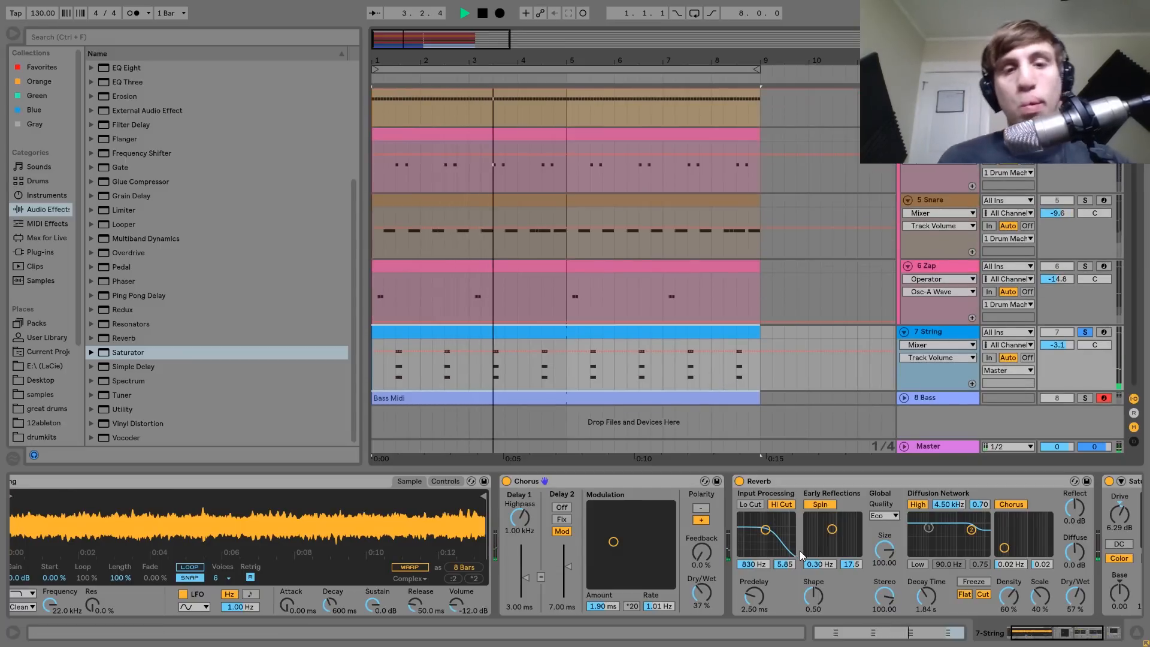
key("space")
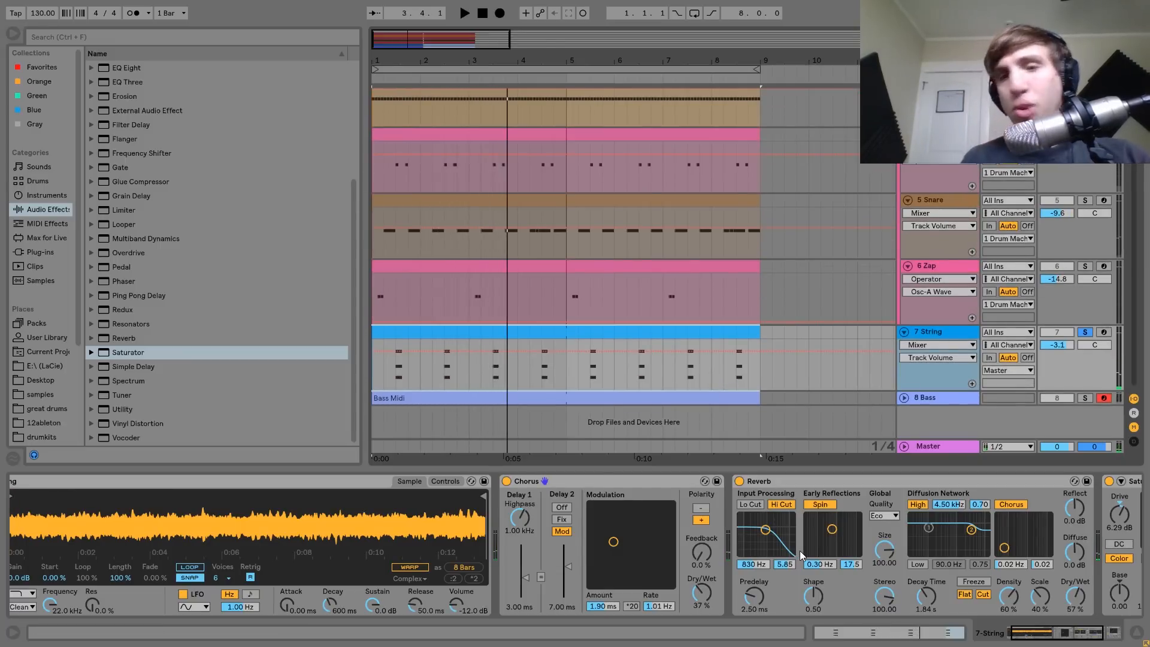
Open the String track's clip to view its chord notes, and return to the track's device chain
scroll(801, 556, "up", 2)
double_click(547, 333)
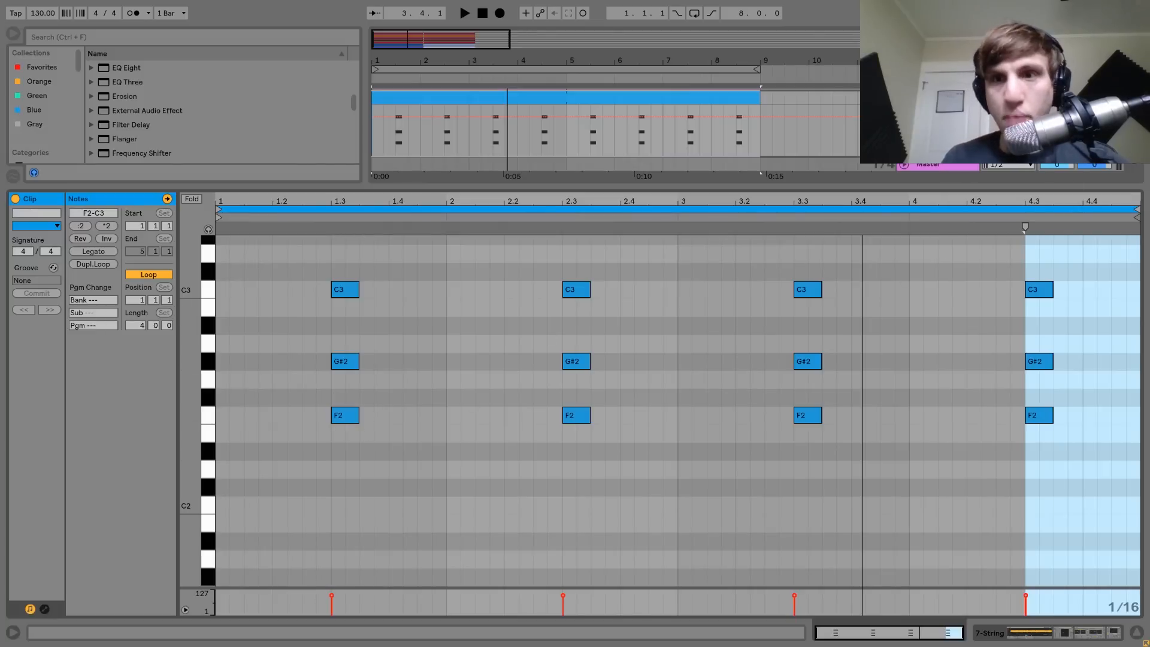
double_click(935, 97)
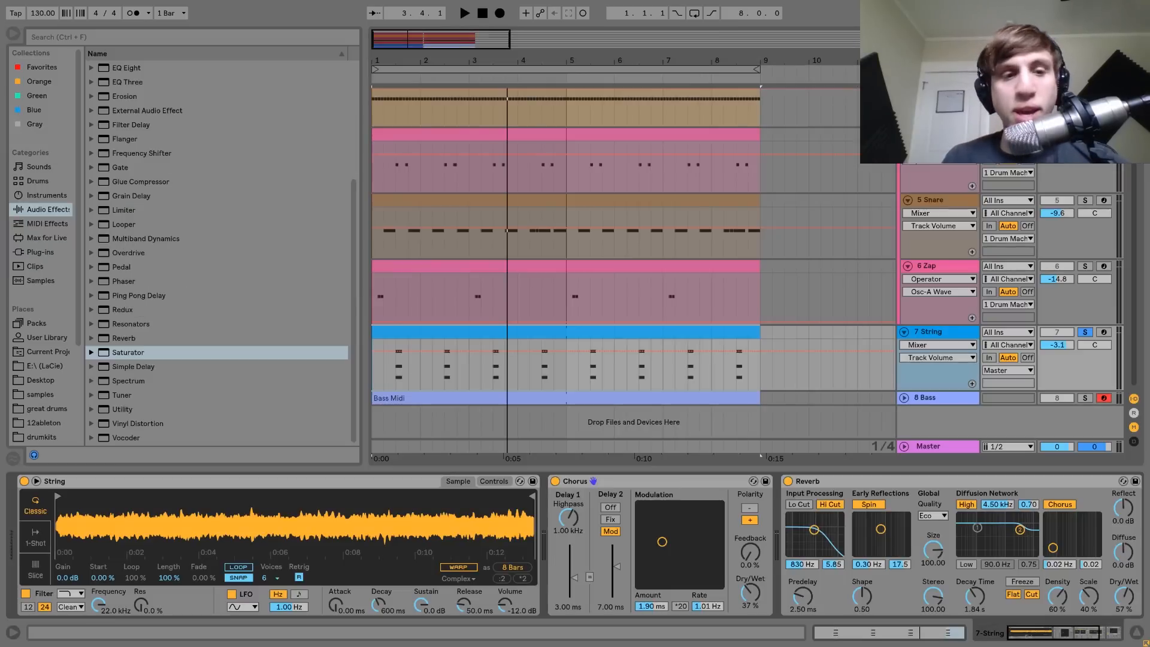
Reveal the String sampler's source file in the browser and select String.wav
right_click(208, 522)
left_click(235, 541)
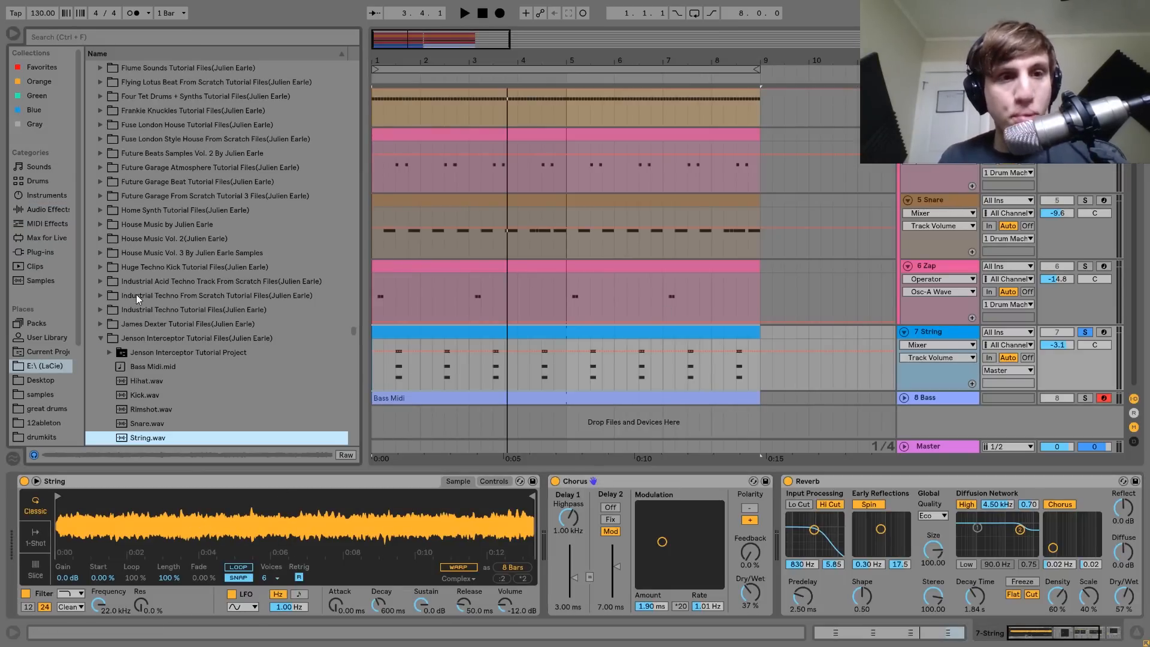
left_click(149, 441)
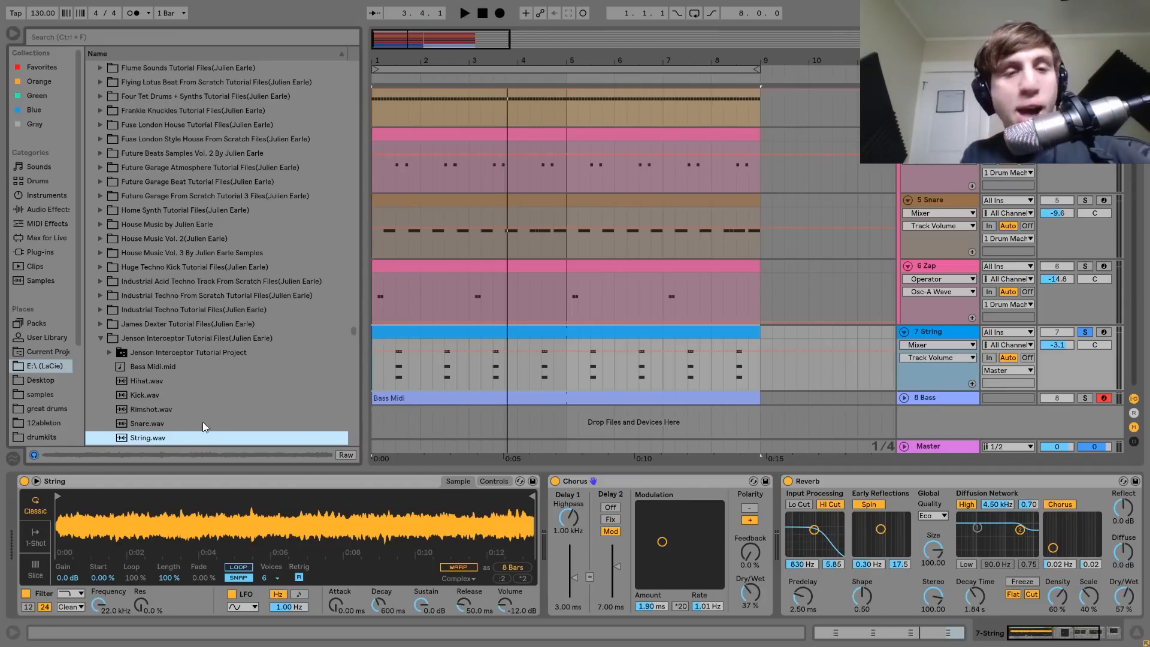
Play the soloed String part from bar 1 several times
key("space")
key("space")
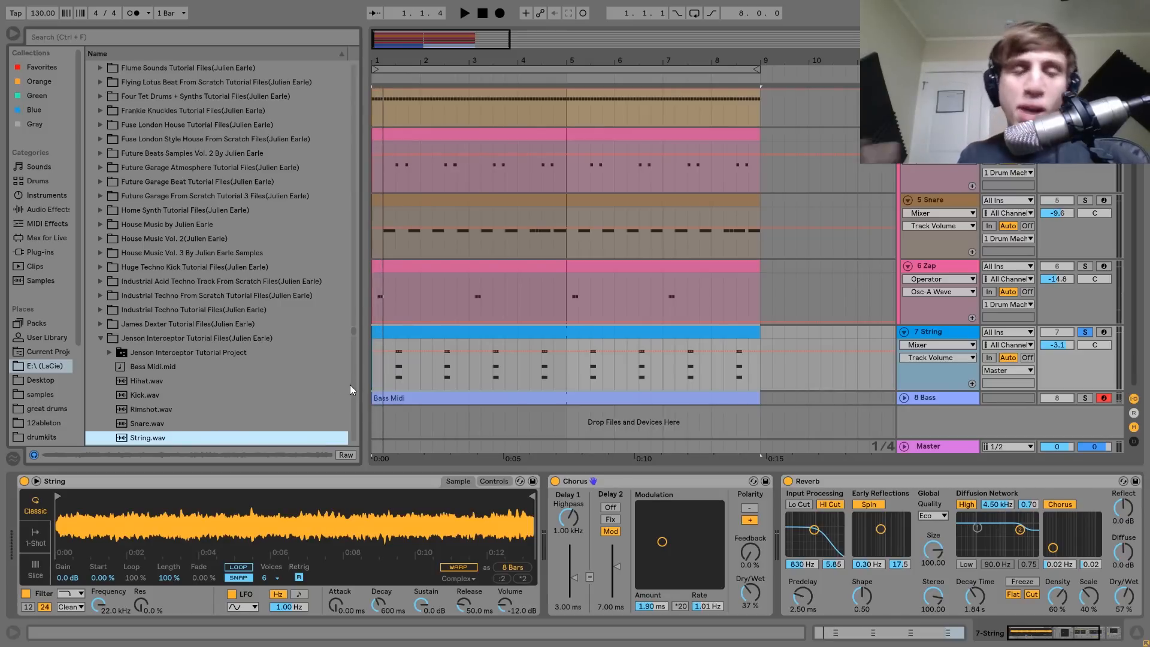
key("space")
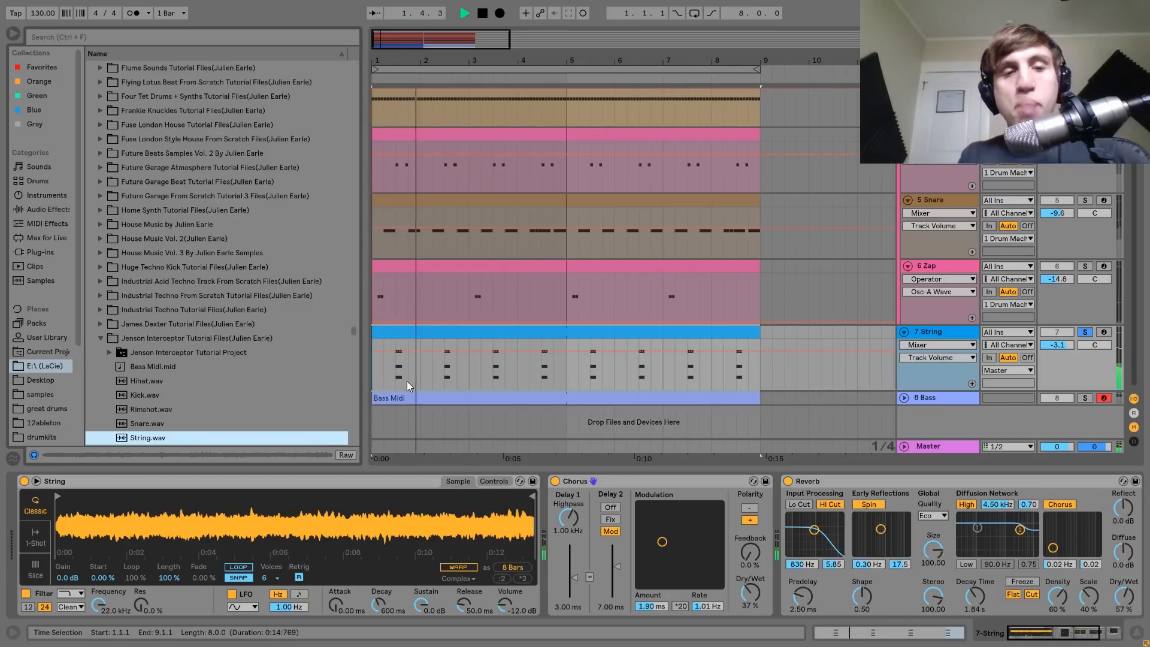
key("space")
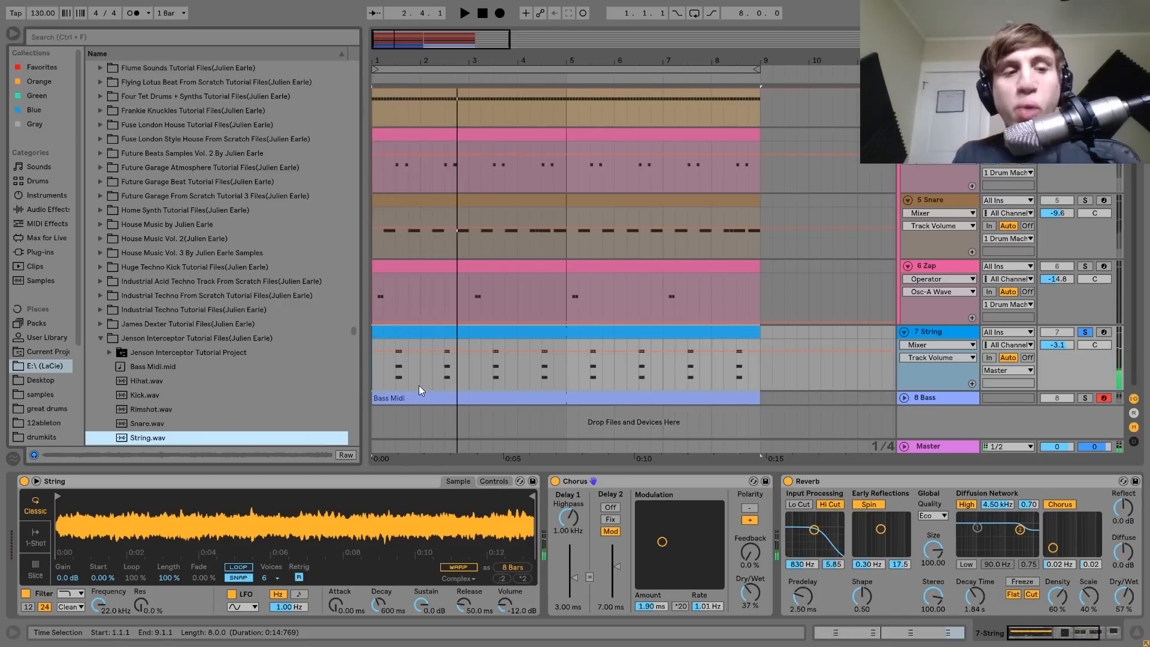
key("space")
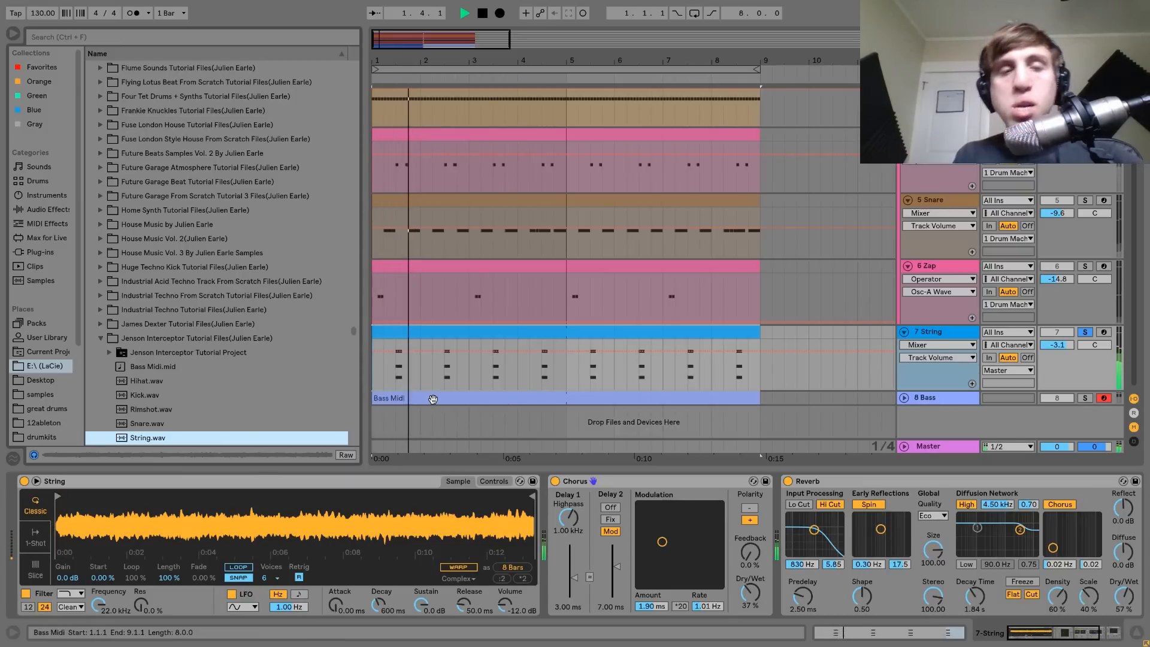
Unsolo the String track and mute the Bass track during playback, and stop with the String track selected
left_click(1086, 333)
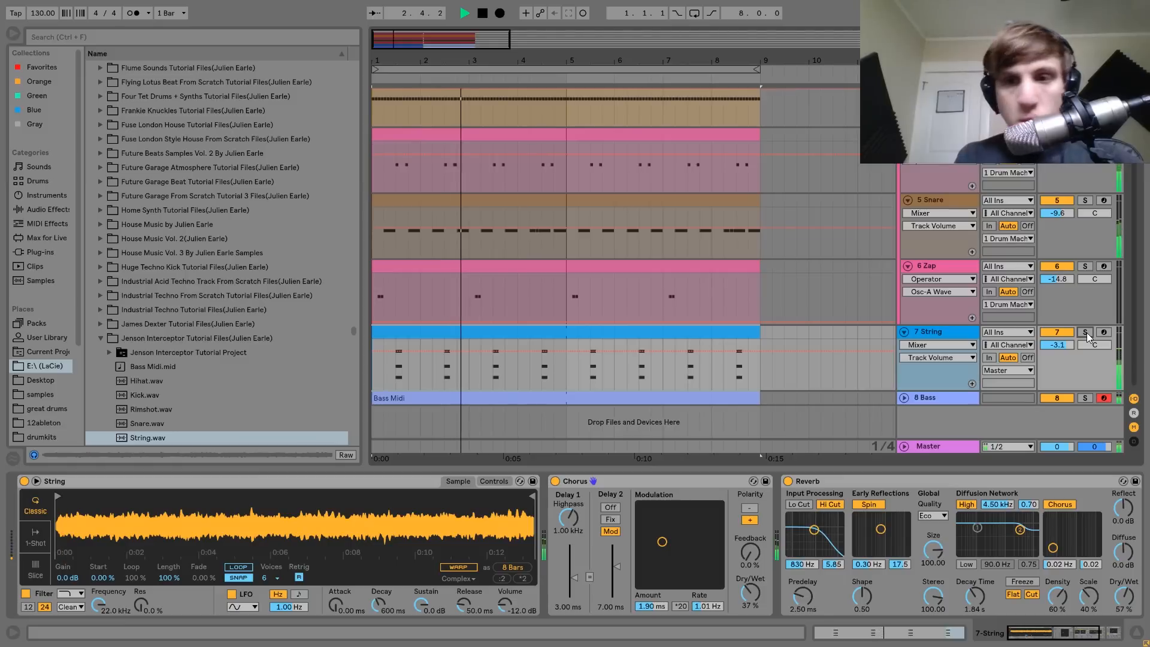
left_click(1057, 398)
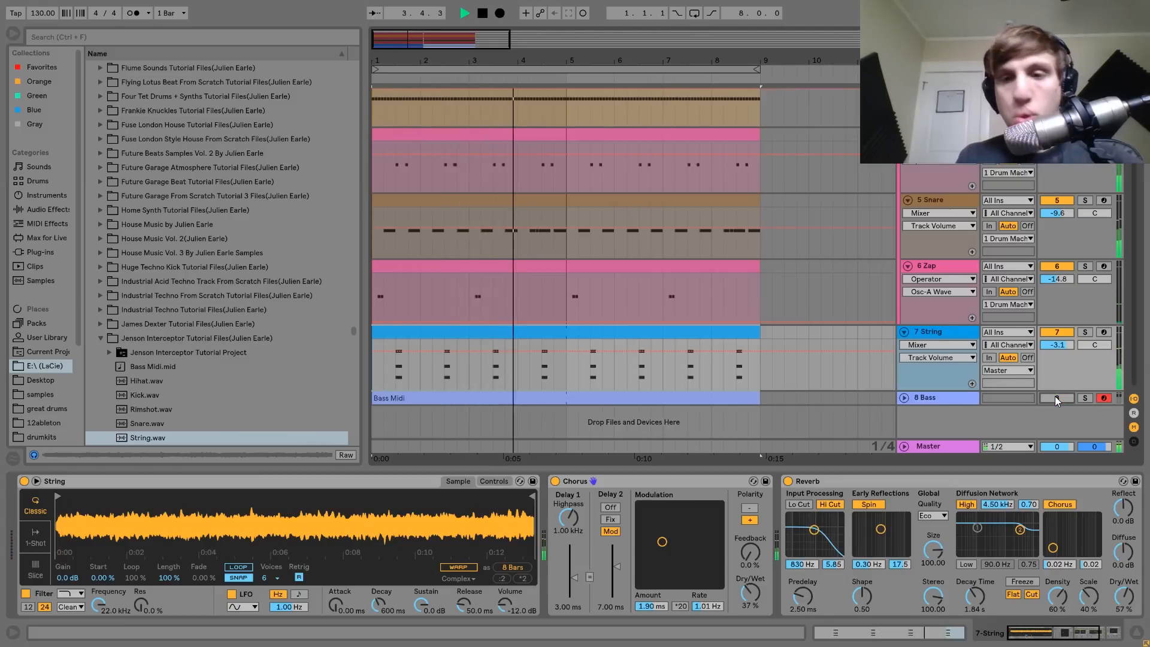
left_click(943, 335)
key("space")
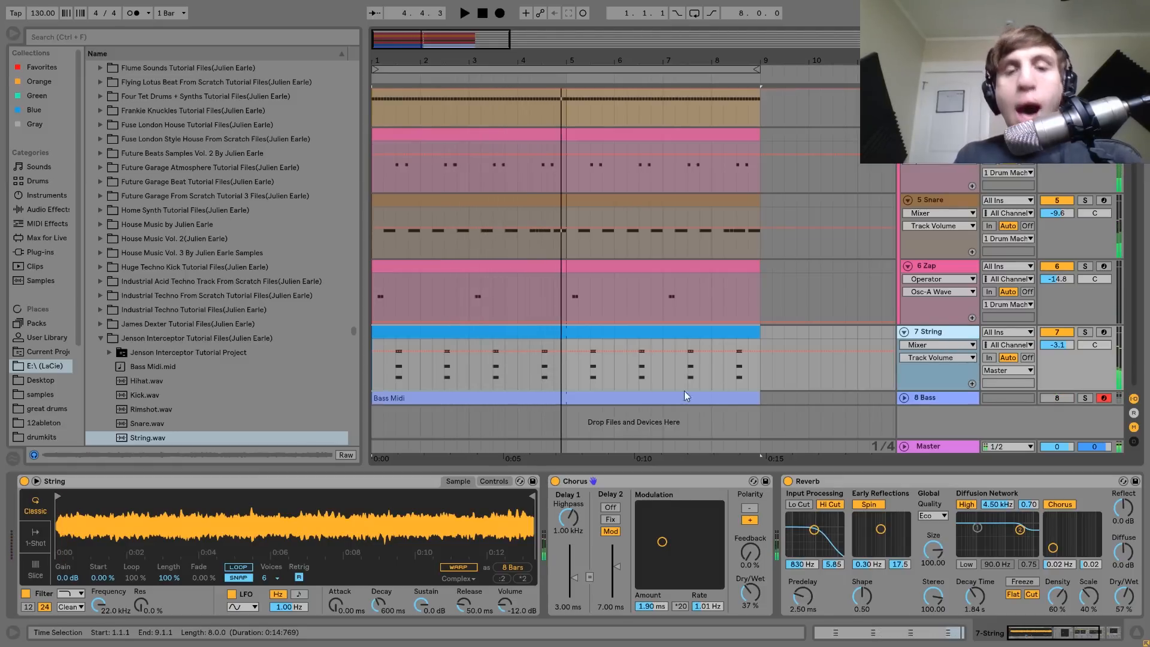
Examine the String clip's chord placement at beat 1.3, and play it together with the drums
double_click(609, 332)
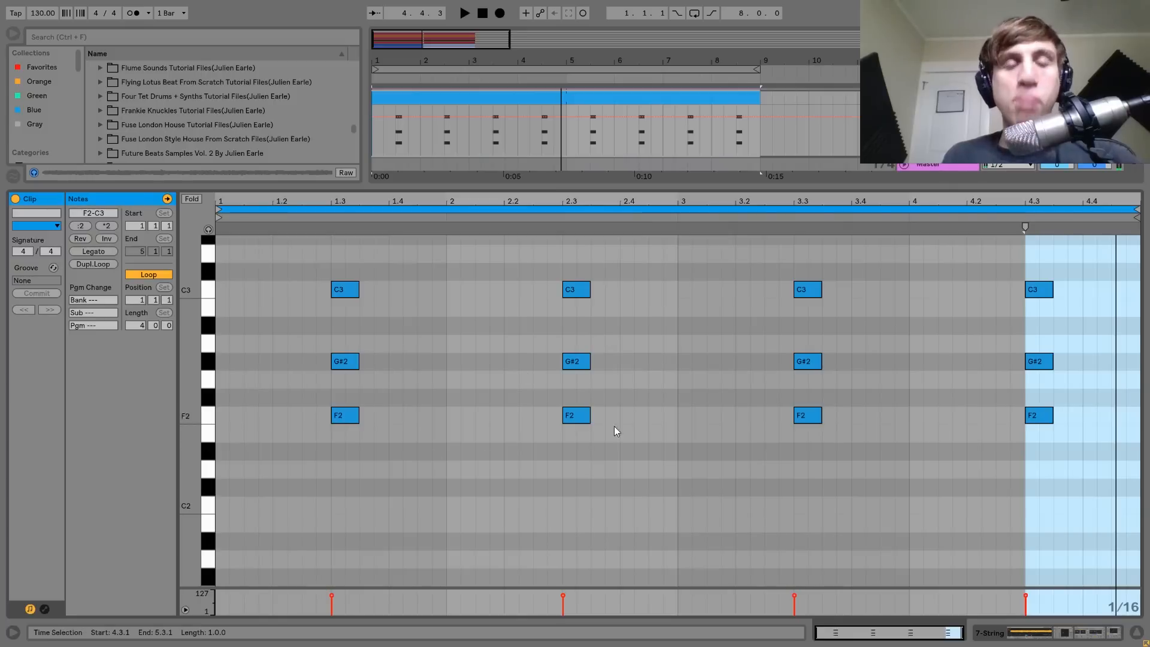
left_click(321, 269)
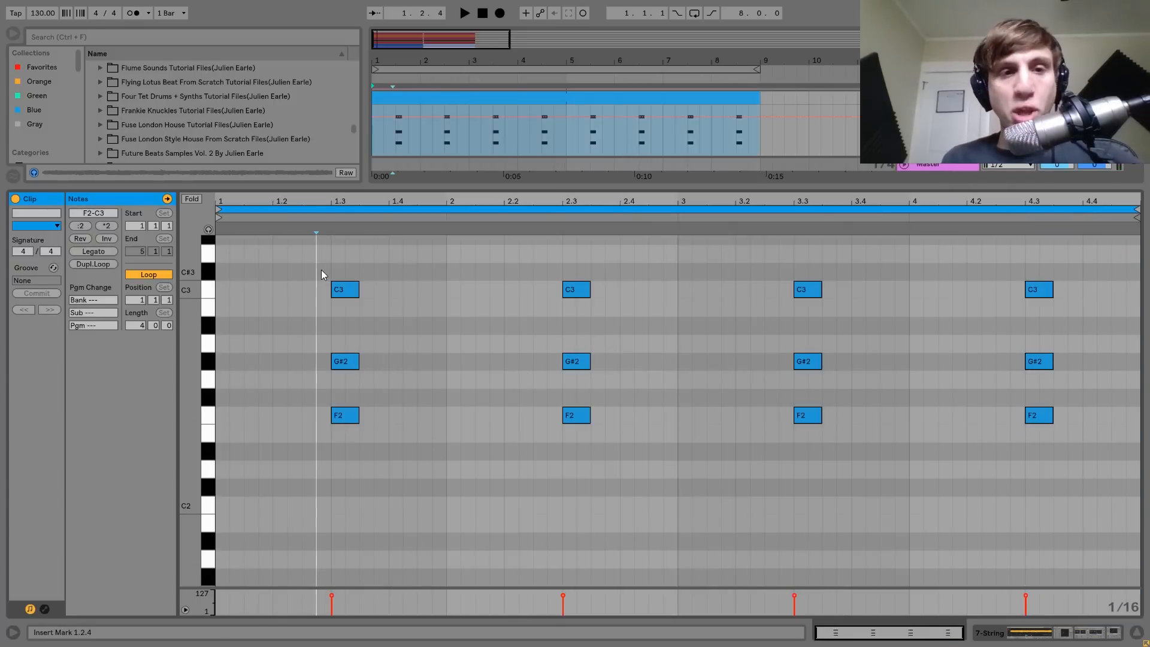
left_click(336, 264)
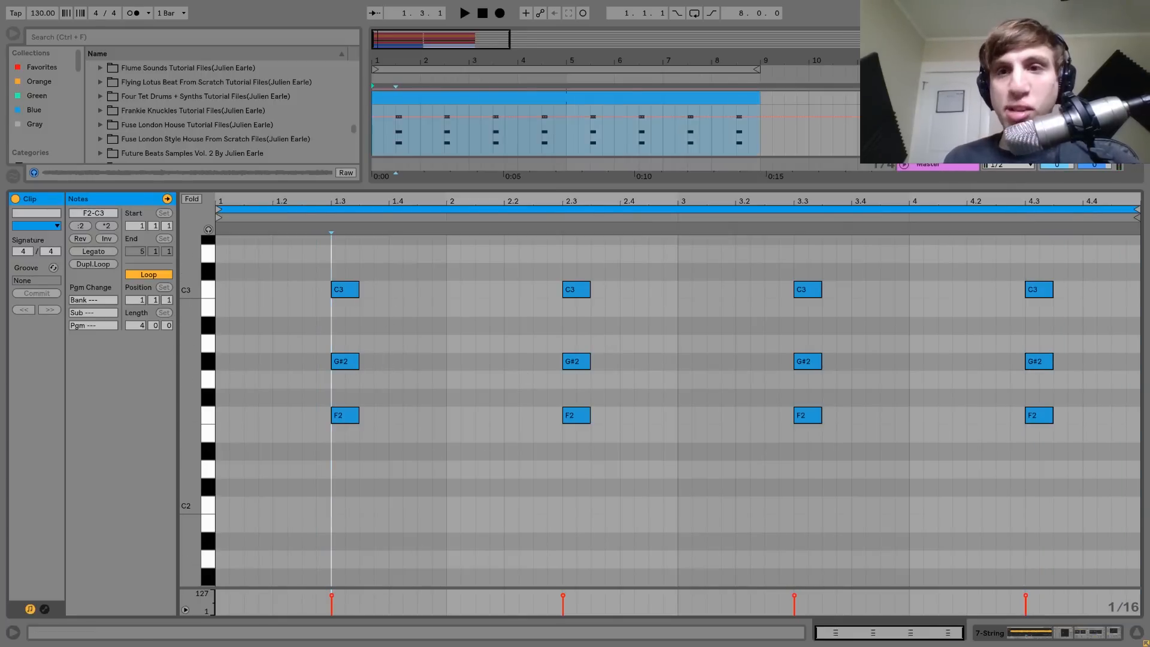
left_click(939, 111)
left_click(939, 98)
double_click(939, 98)
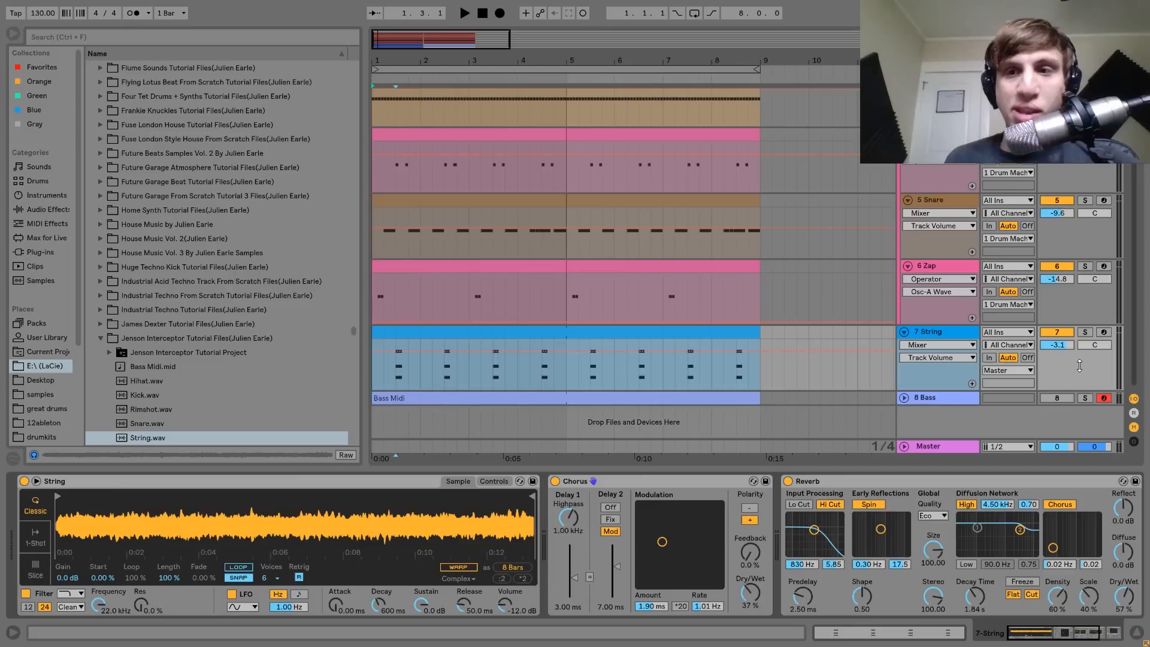
key("space")
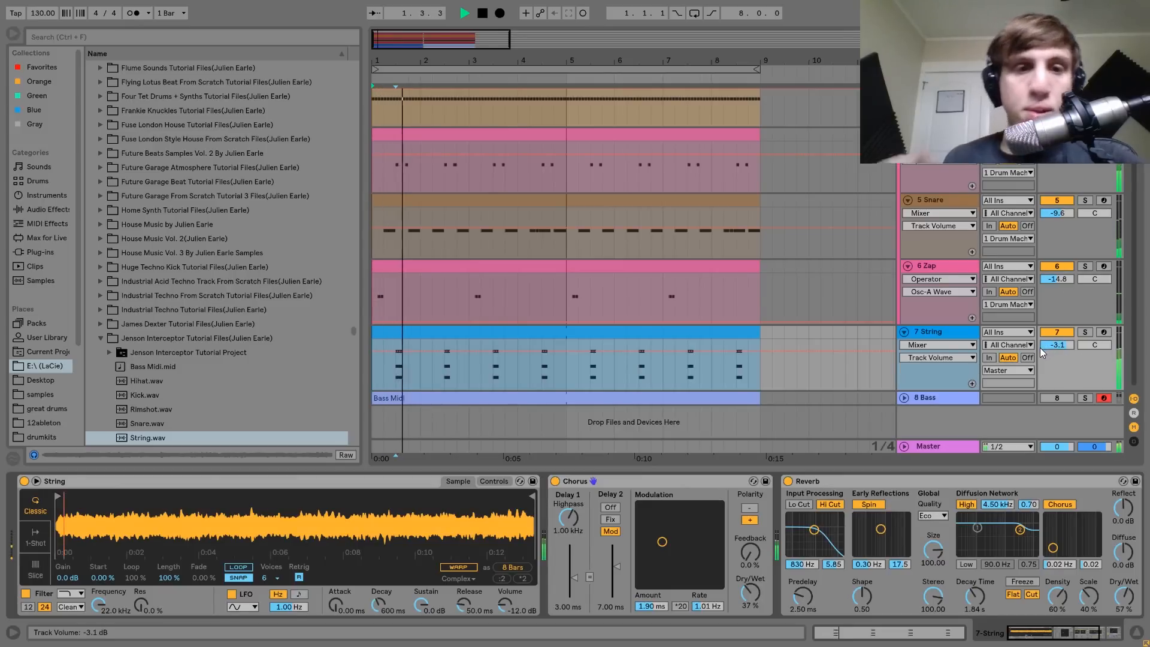
key("space")
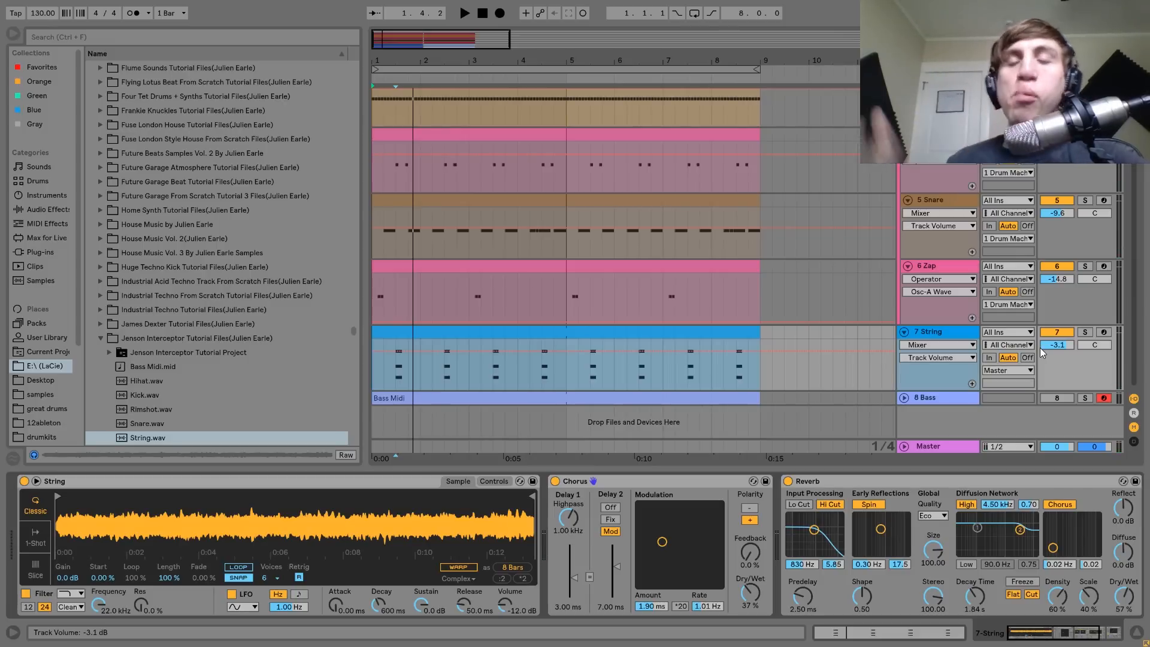
Shift all the String clip's notes earlier so the chords start on 1.1, and play the result
double_click(587, 327)
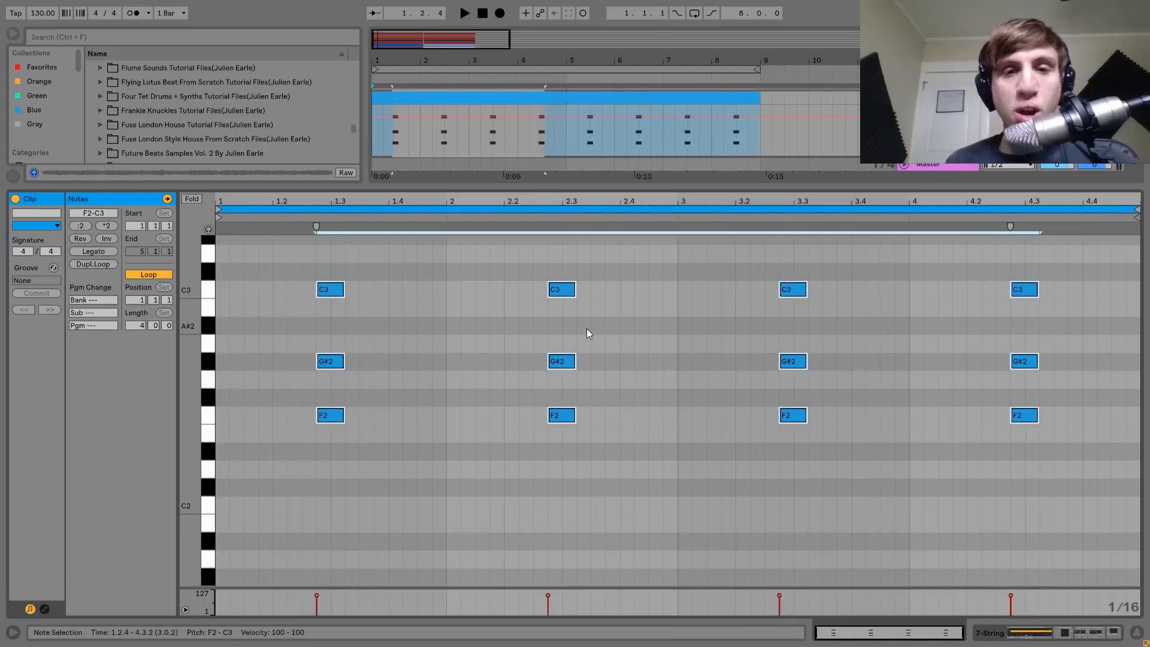
key("Left")
key("Left")
key("Left")
key("Left")
key("Left")
key("Left")
key("Left")
key("space")
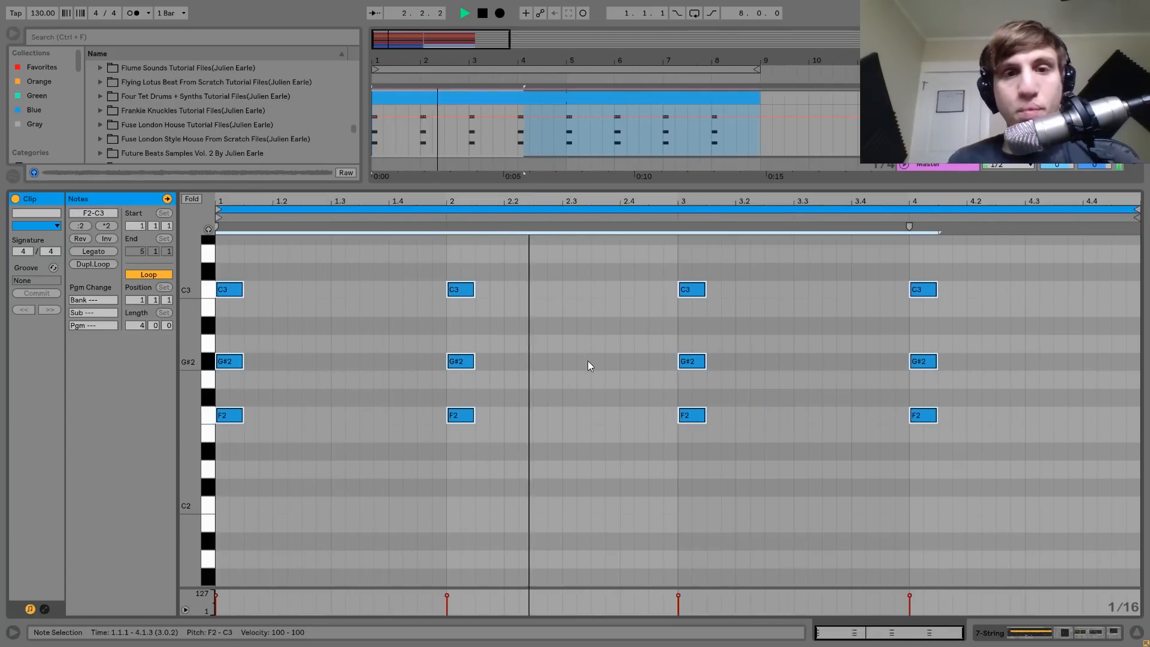
key("space")
Shift all the String clip's notes later so the chords start on beat 1.3
key("Right")
key("Right")
key("Right")
key("Right")
key("Right")
key("Right")
key("Right")
key("Right")
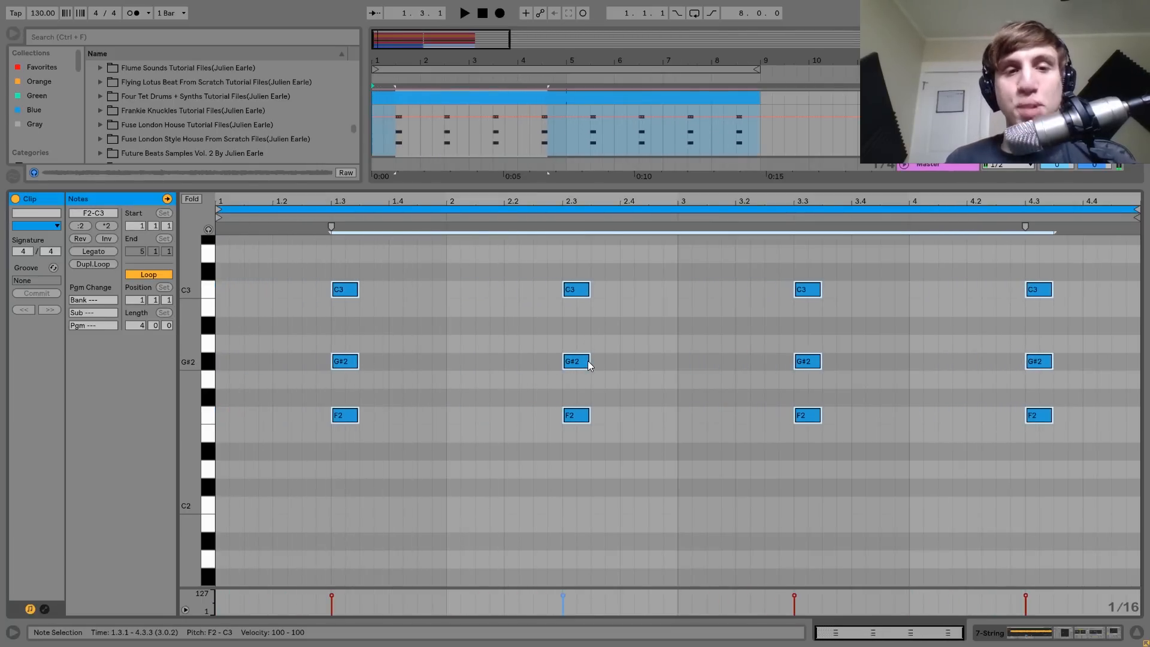
Play the beat with the String chords on beat 3, and return to the String track's device chain
key("space")
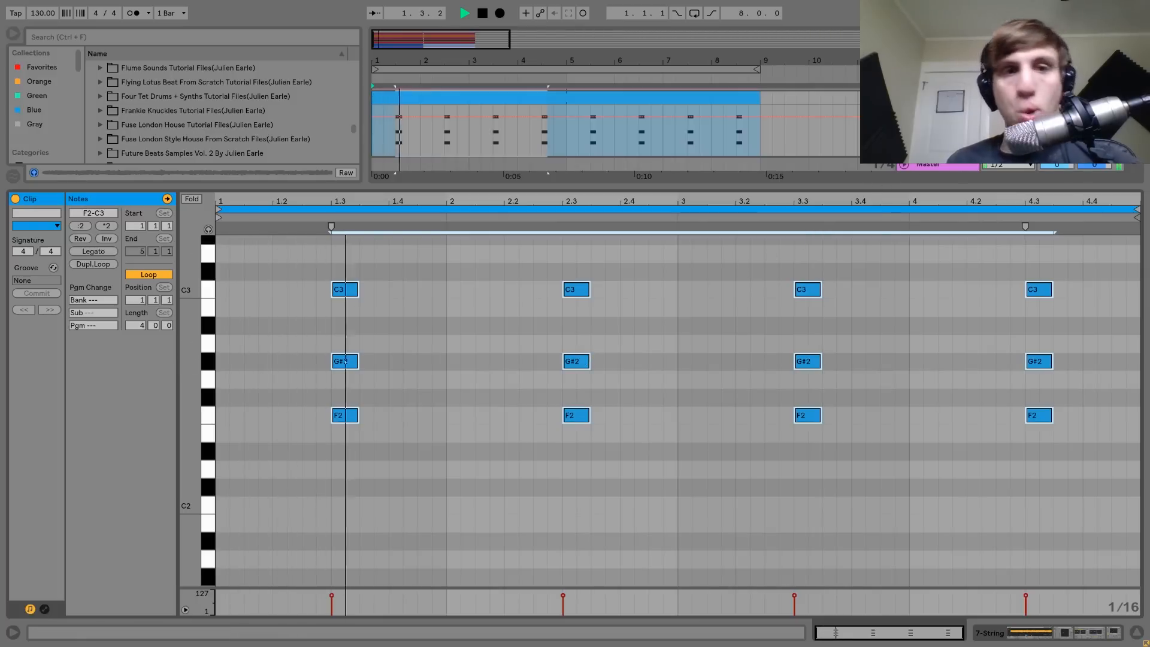
left_click(938, 123)
double_click(930, 98)
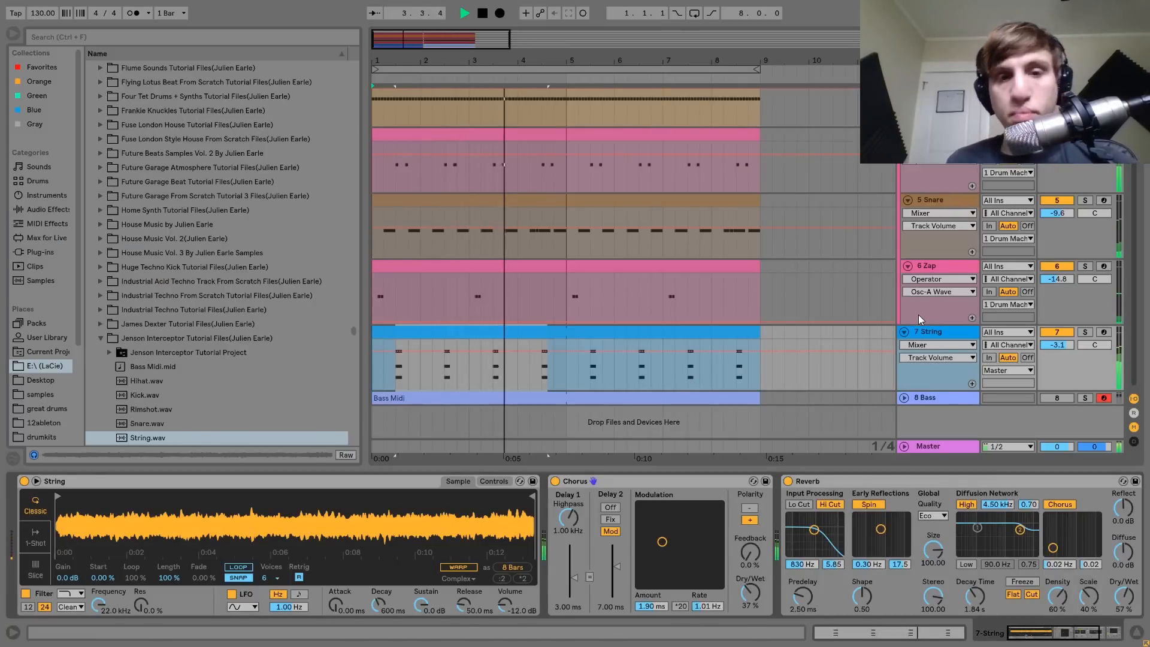
key("space")
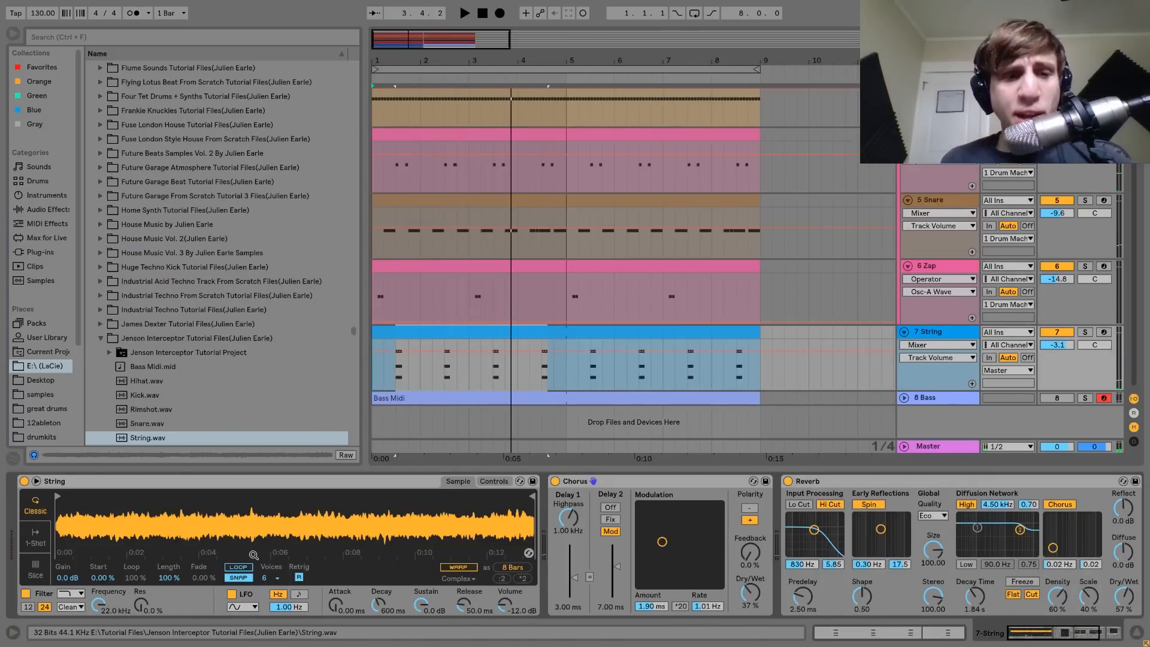
Compare the String part with its Chorus bypassed and enabled by playing the beat each way
scroll(494, 516, "right", 5)
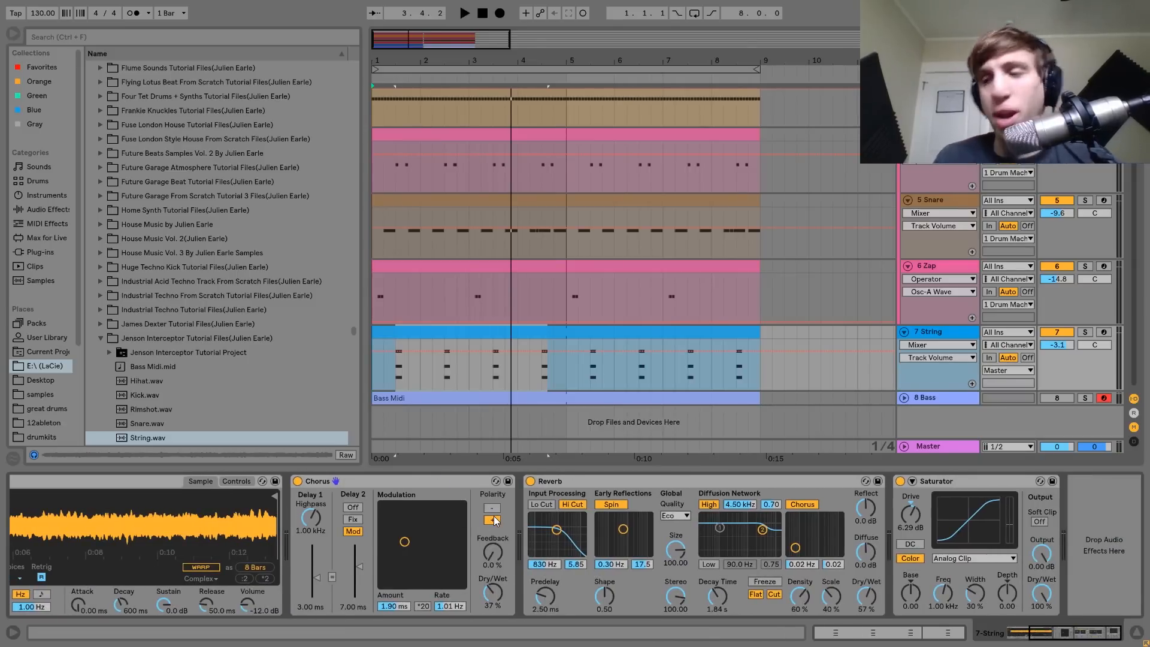
left_click(298, 481)
key("space")
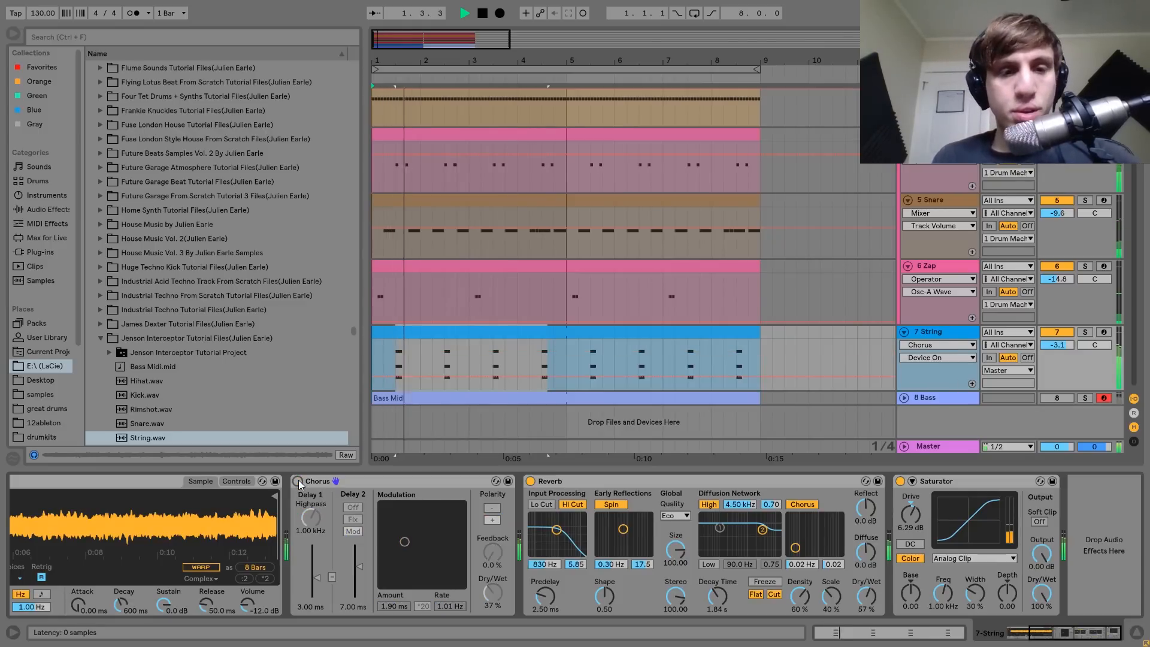
key("space")
left_click(298, 482)
key("space")
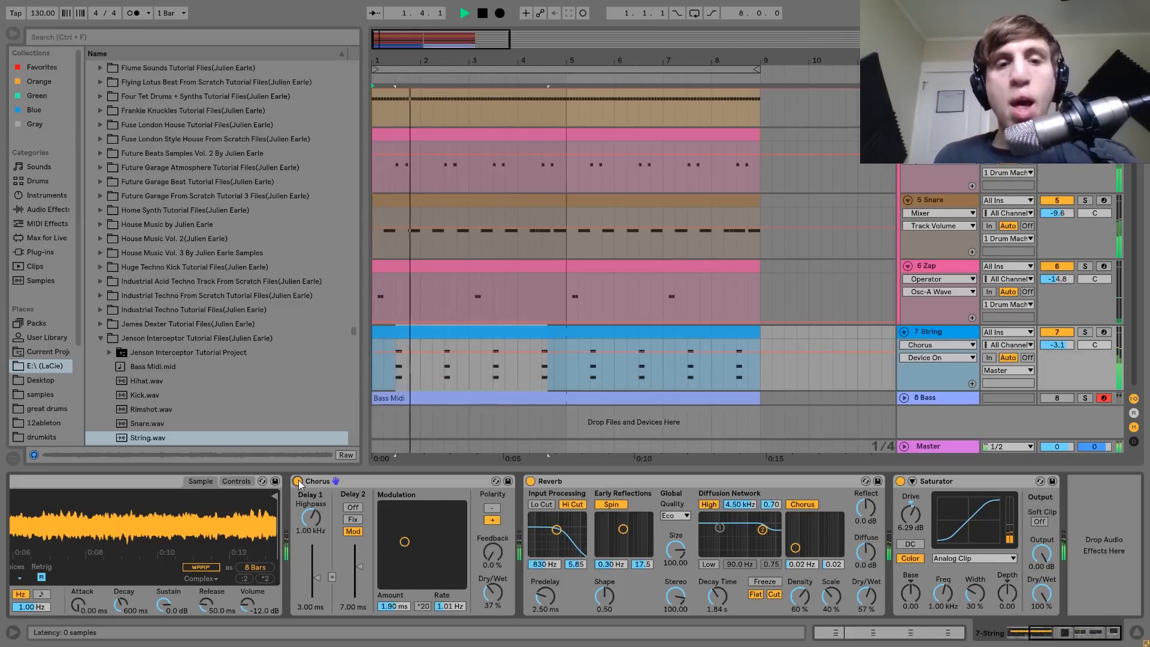
key("space")
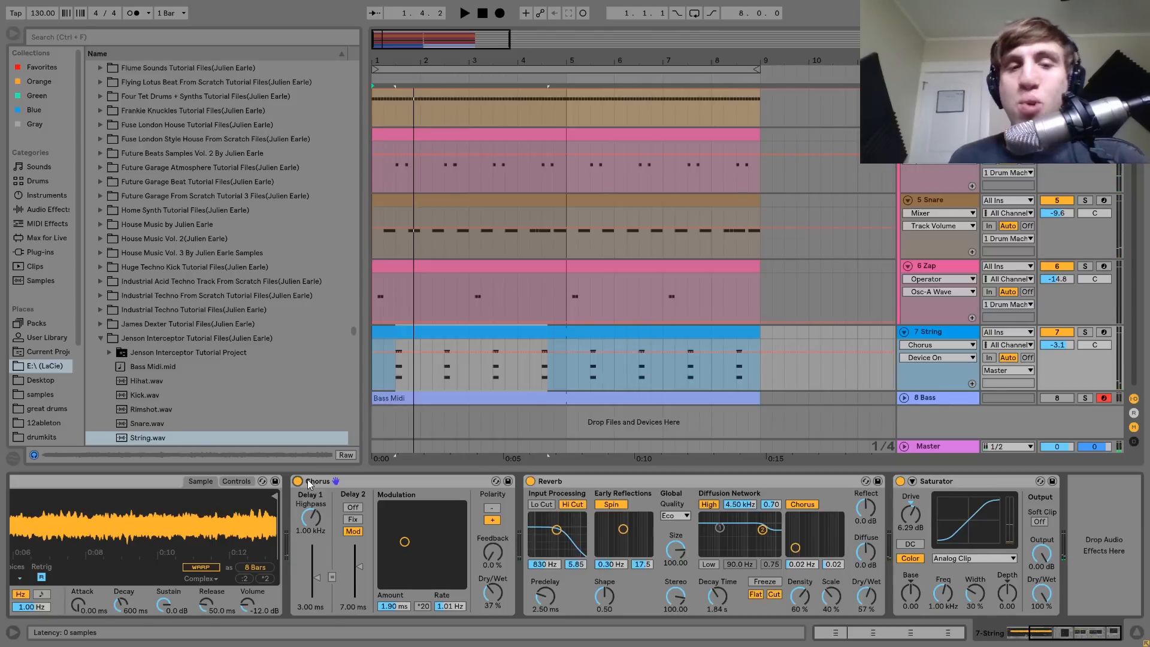
Replay the beat several times with the String track's Chorus and Reverb enabled
key("space")
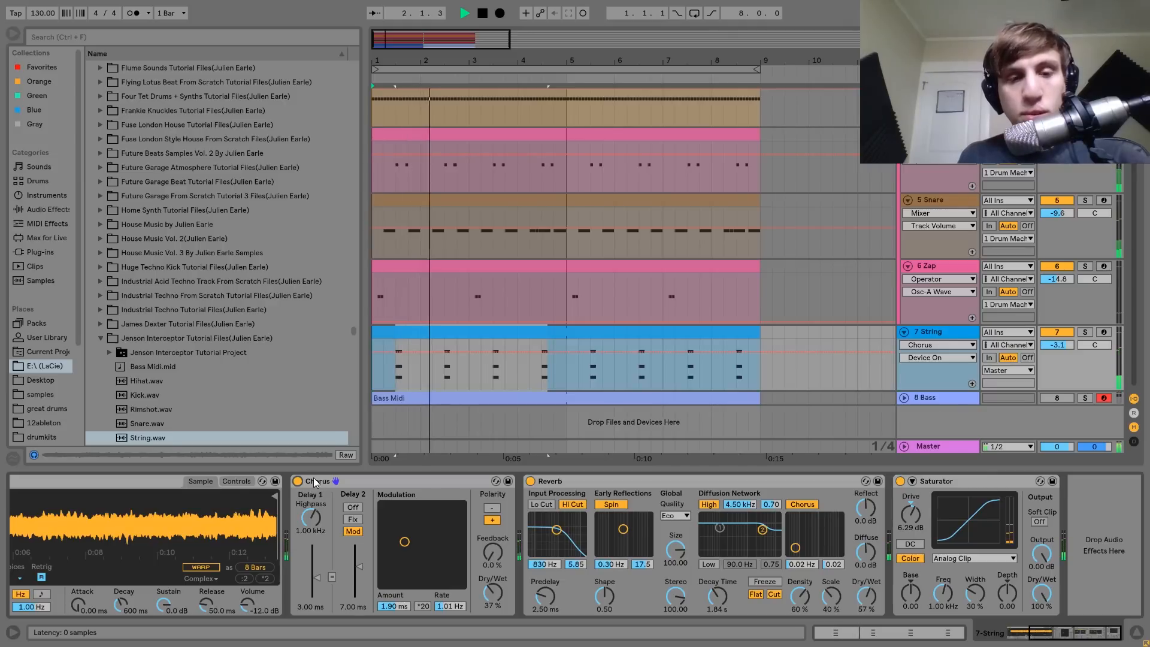
left_click(317, 480)
key("space")
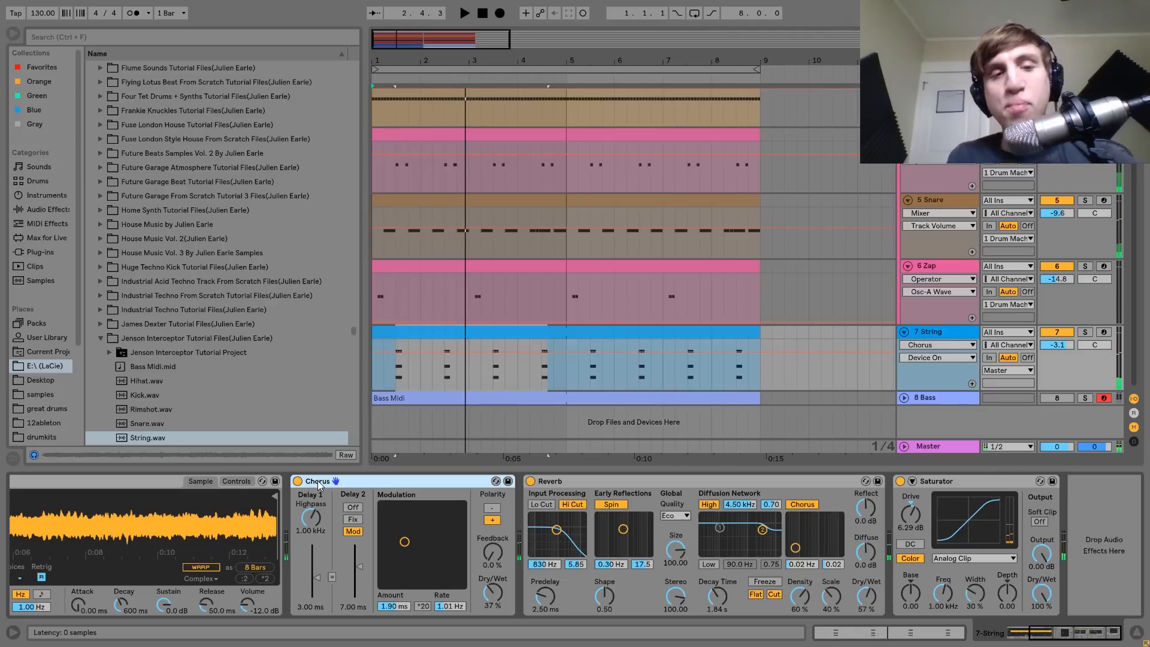
key("space")
key("space")
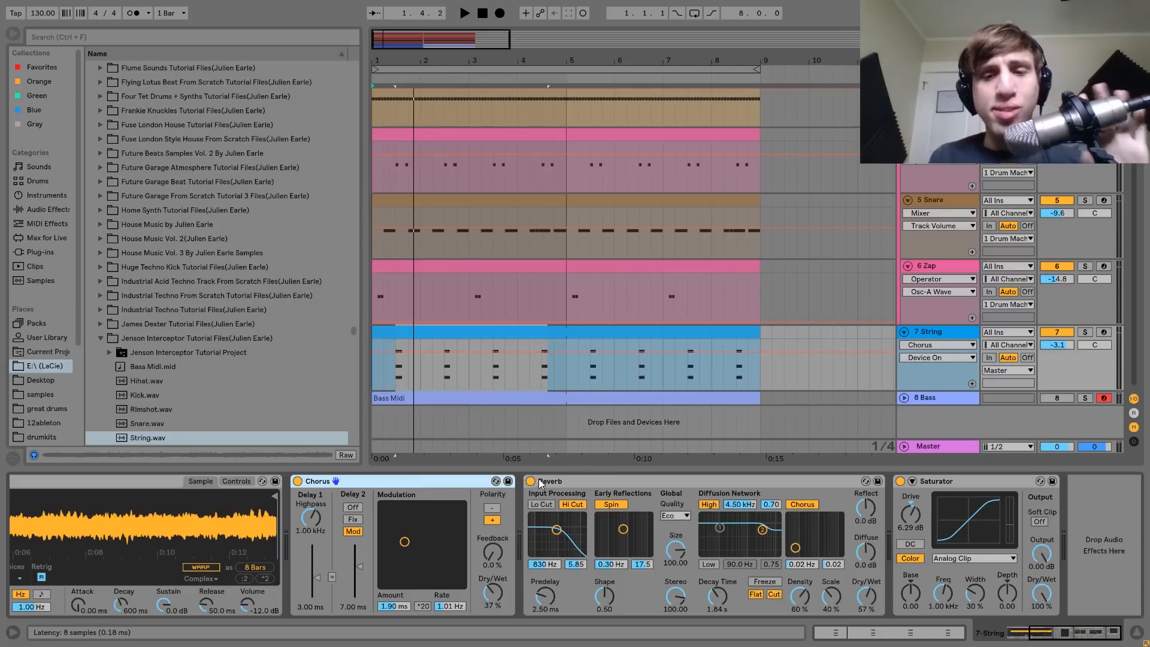
key("space")
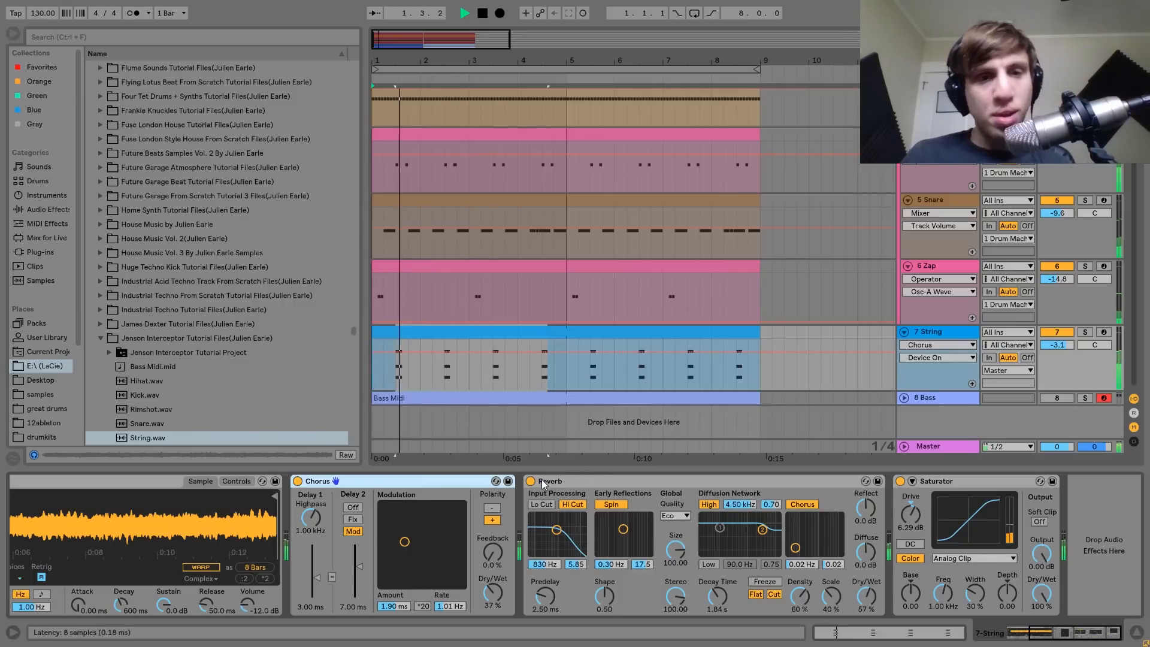
key("space")
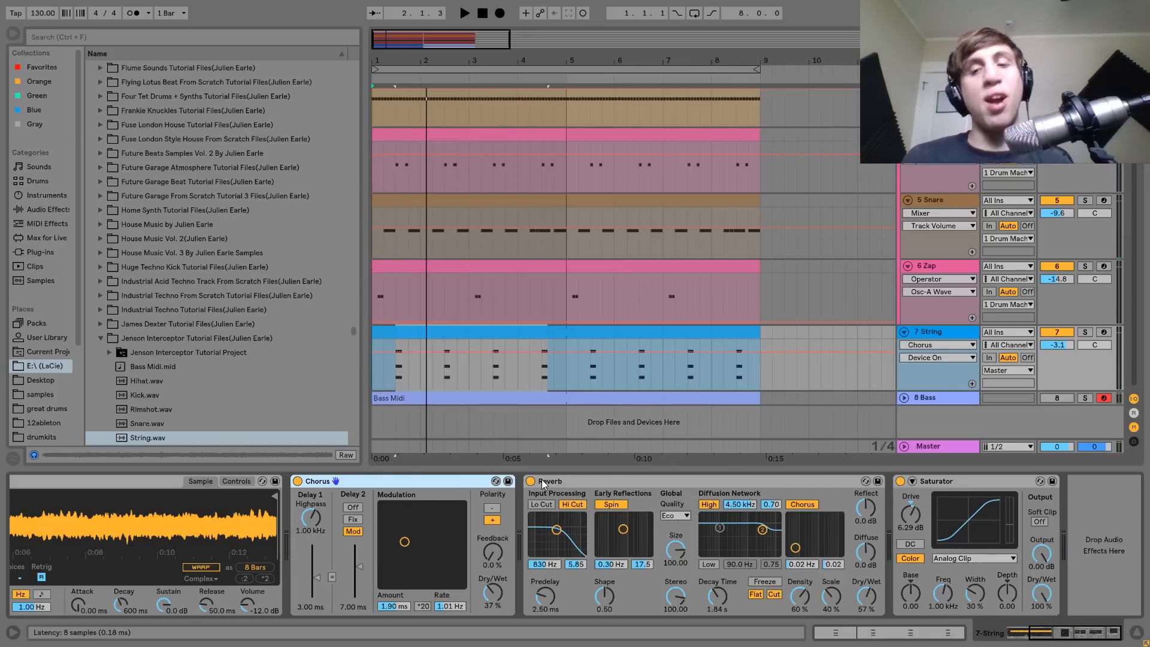
Bypass the String track's Saturator, start playback, and enable it again to compare the sound
left_click(941, 484)
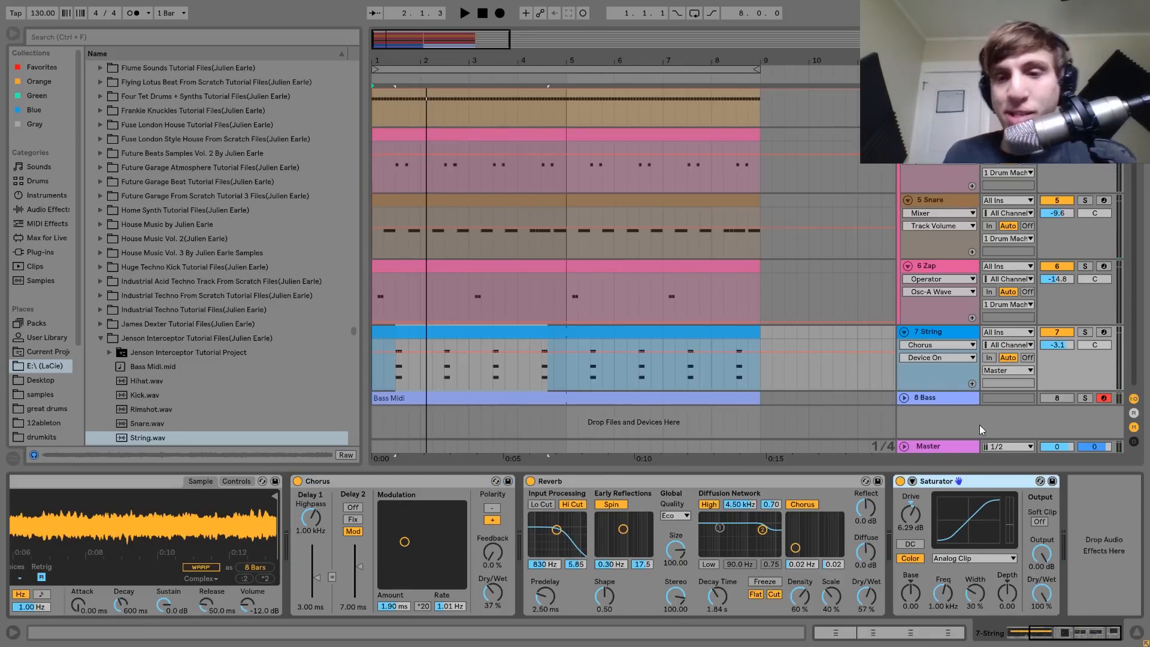
left_click(902, 481)
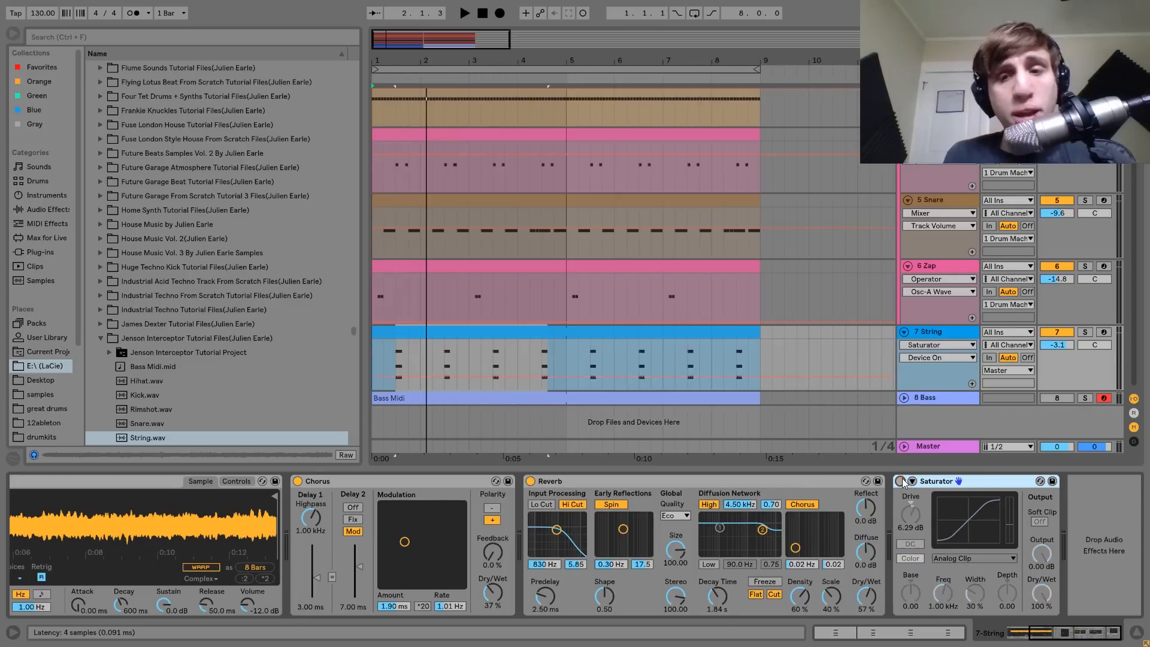
key("space")
left_click(902, 482)
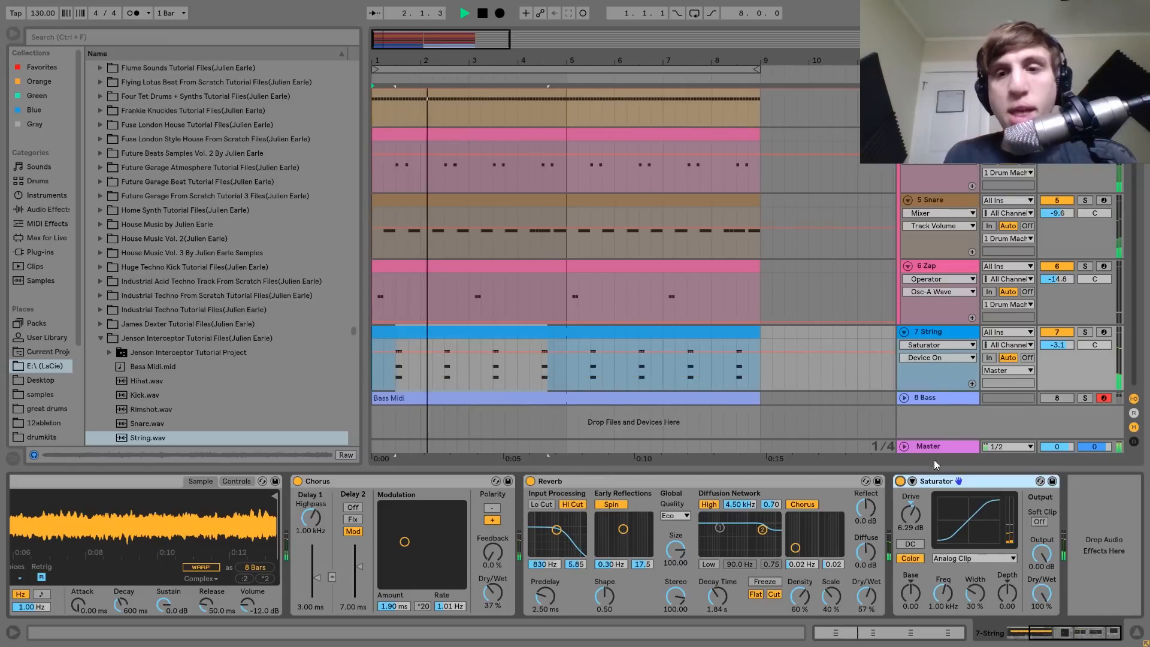
Activate and unfold the Bass track, audition it soloed, and play it unsoloed with the rest of the beat
key("space")
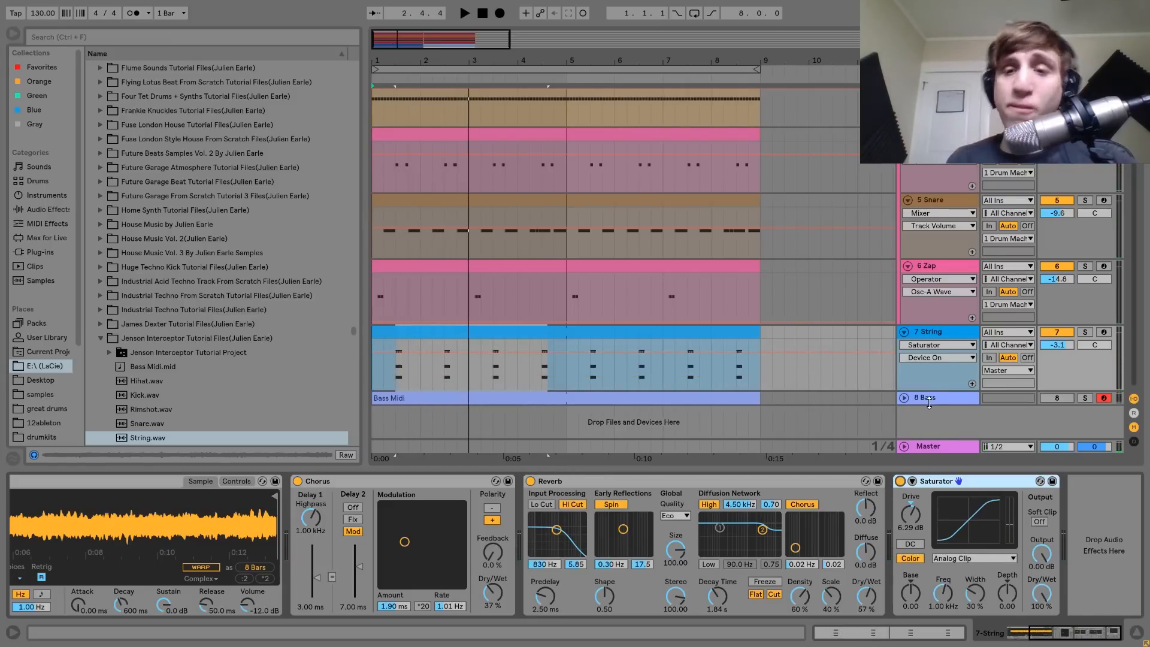
left_click(1050, 398)
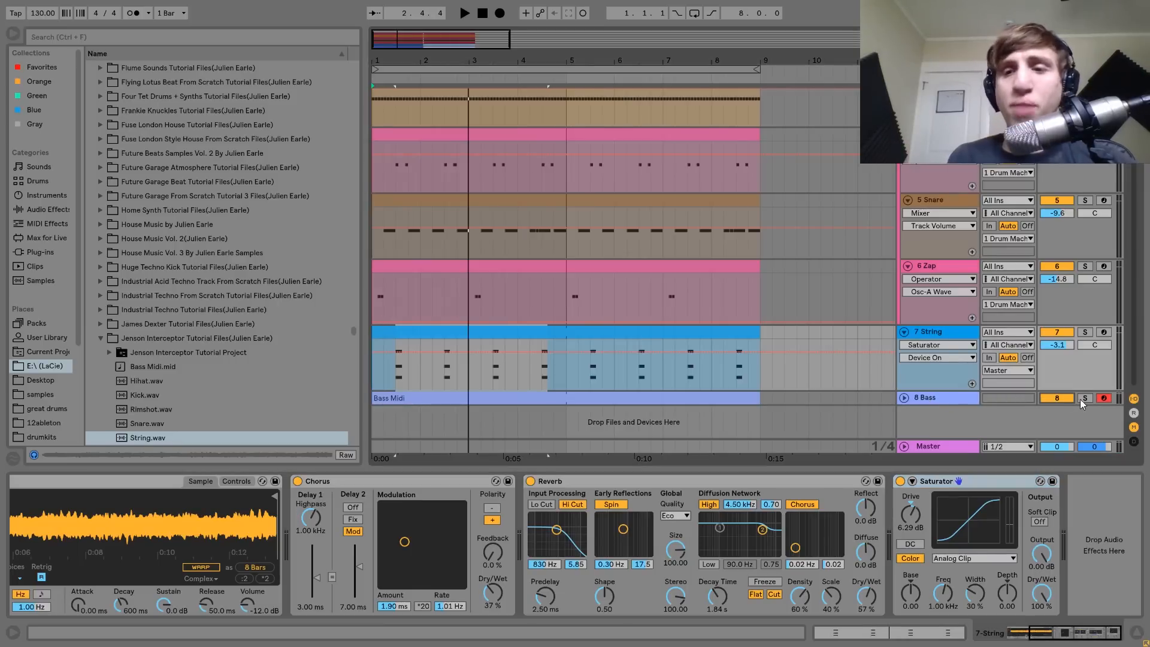
left_click(943, 400)
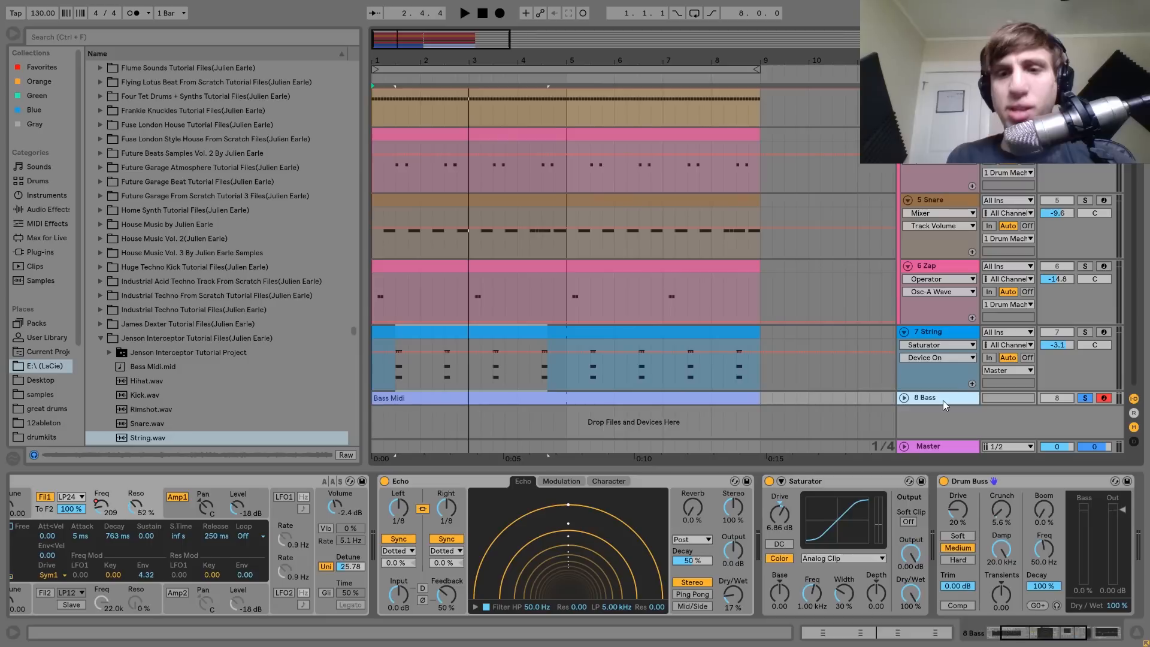
key("space")
left_click(905, 398)
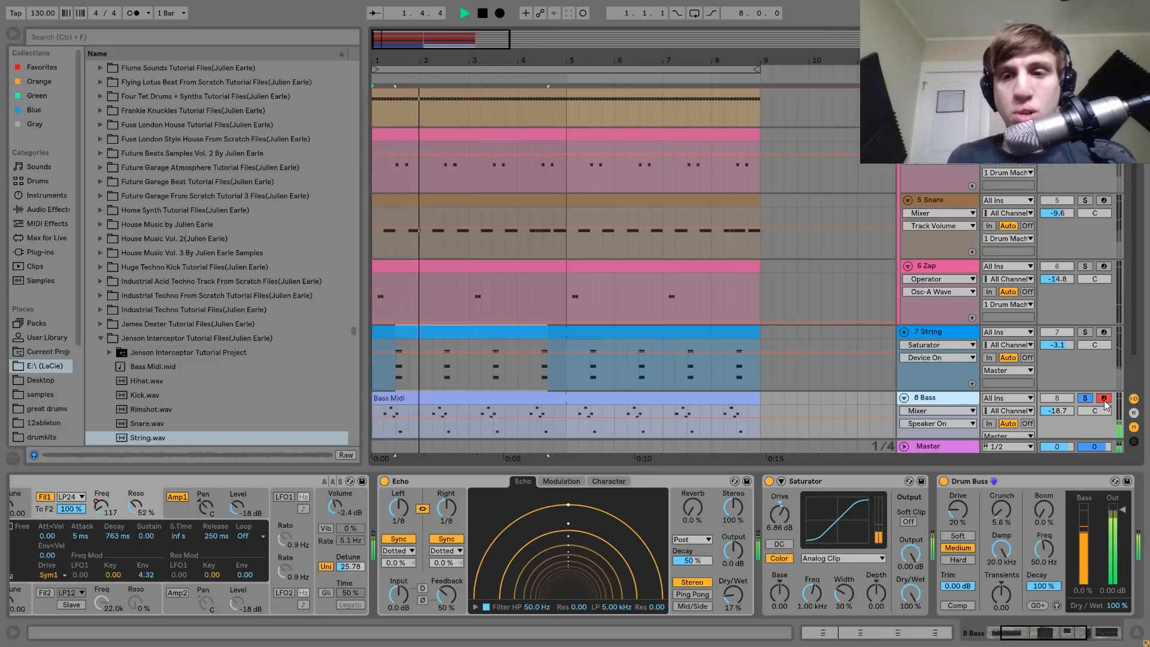
scroll(1088, 397, "down", 2)
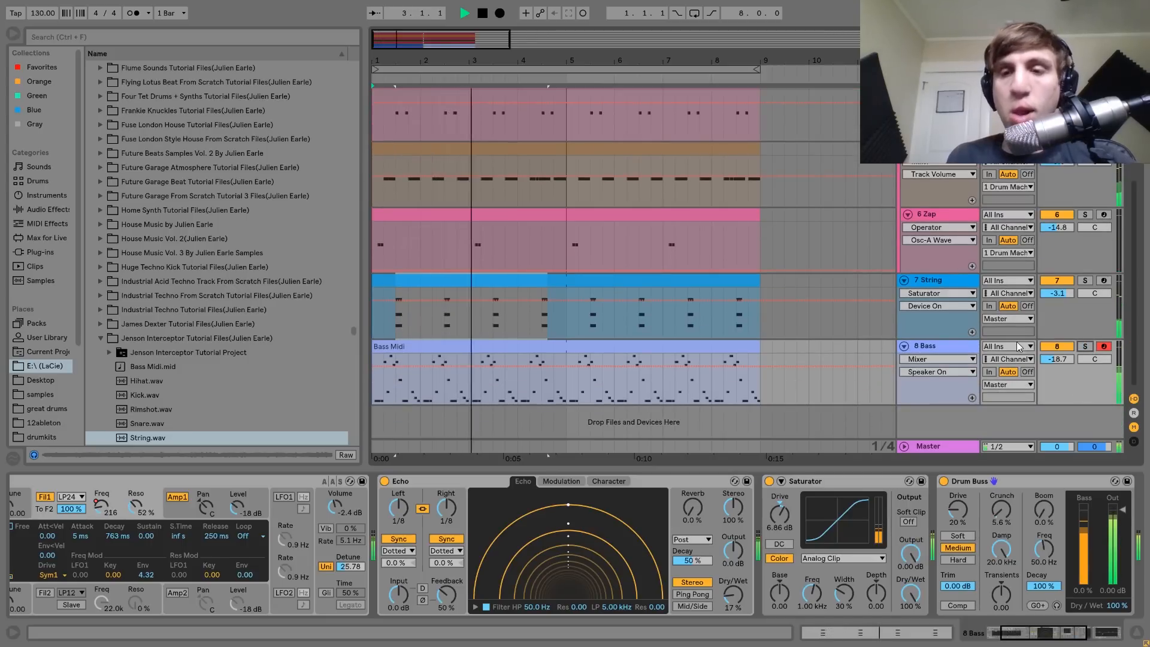
key("space")
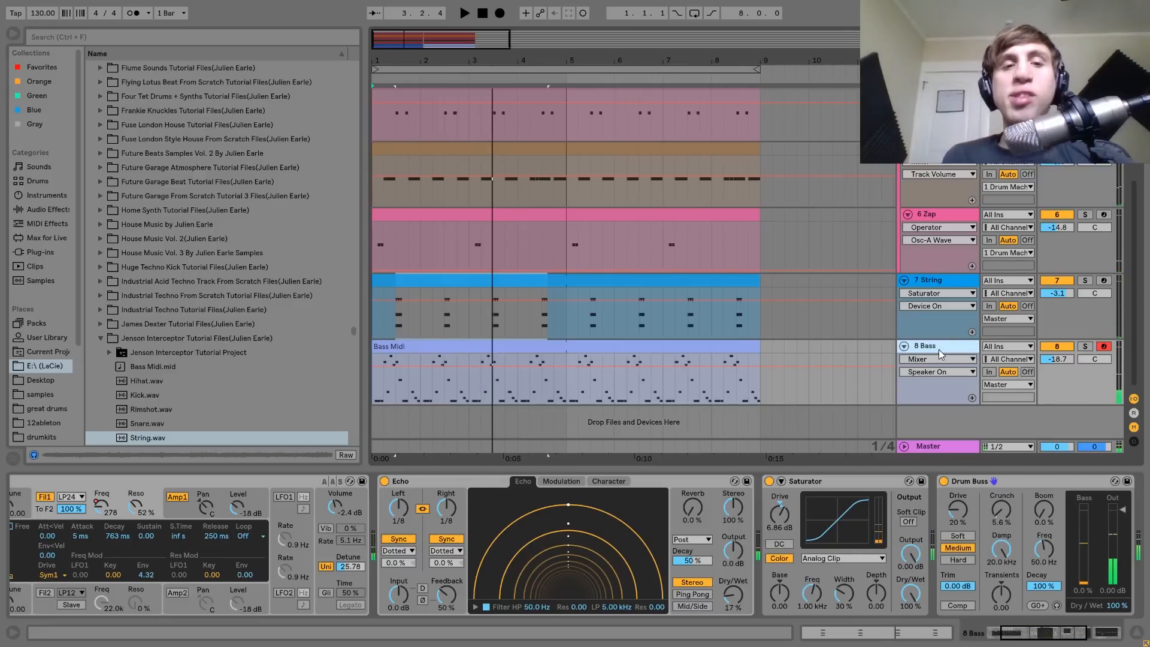
Play the beat with the Bass track muted and bring it back in to compare
left_click(1060, 346)
key("space")
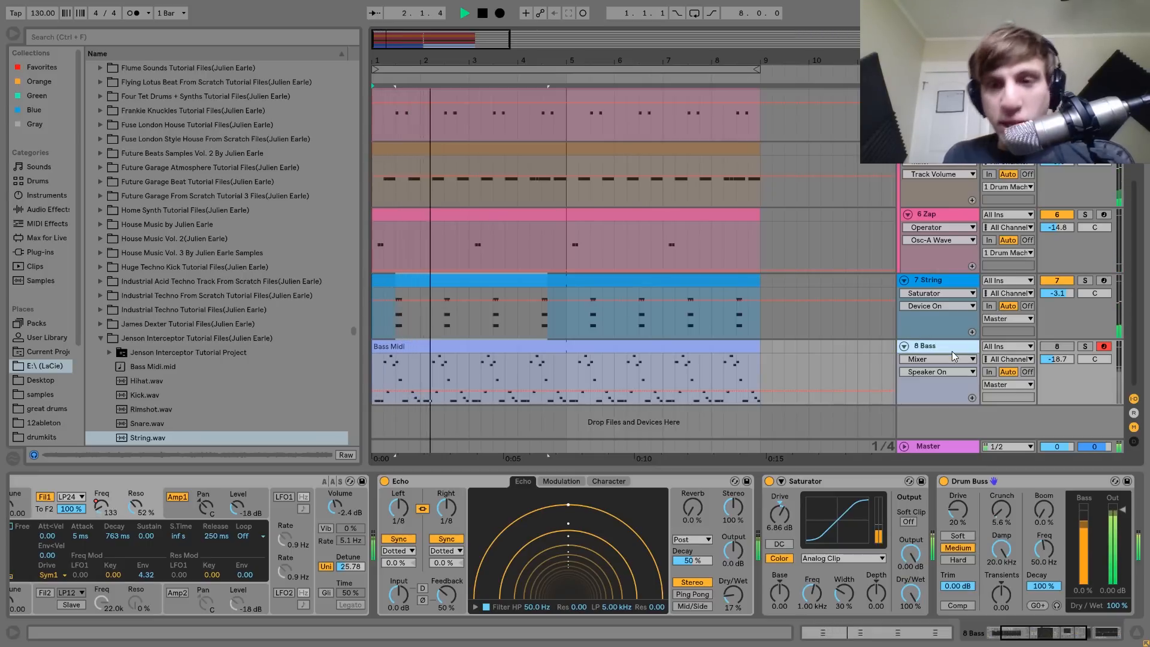
left_click(1049, 350)
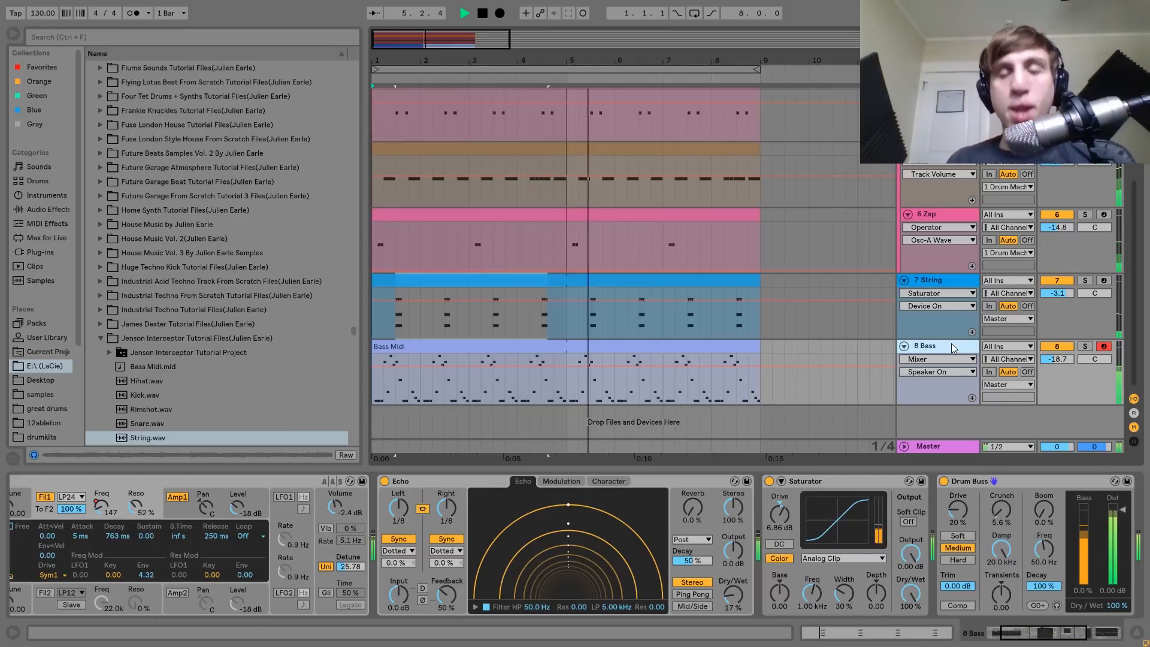
key("space")
Open the Bass Midi clip in the note editor and play its bassline
left_click(691, 343)
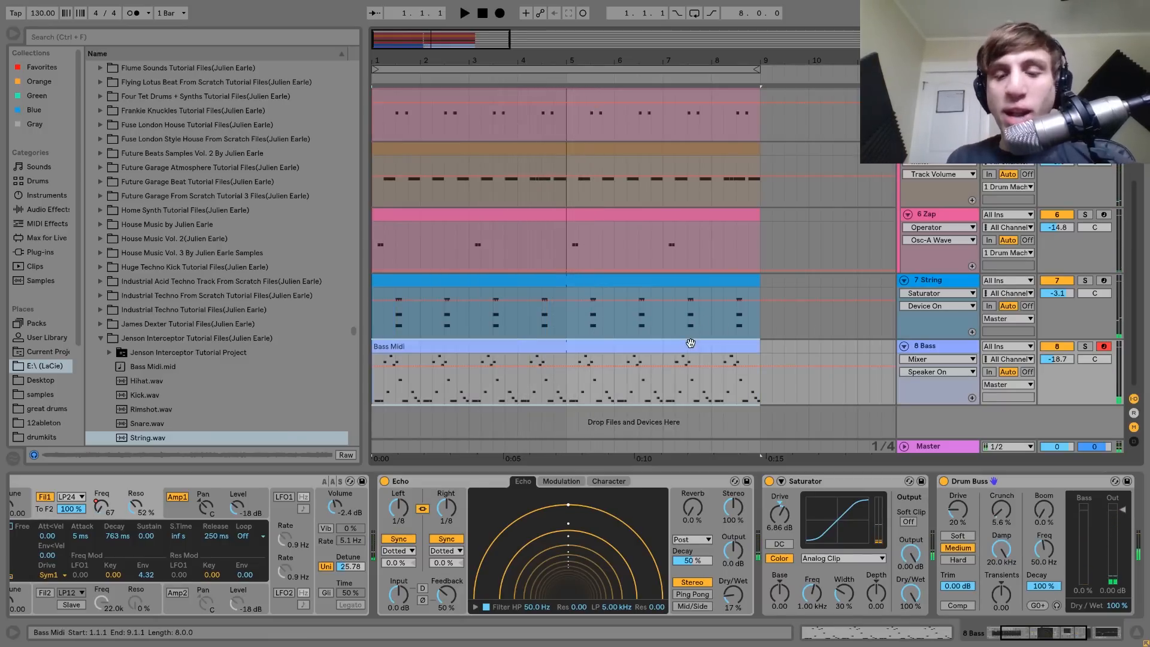
double_click(691, 343)
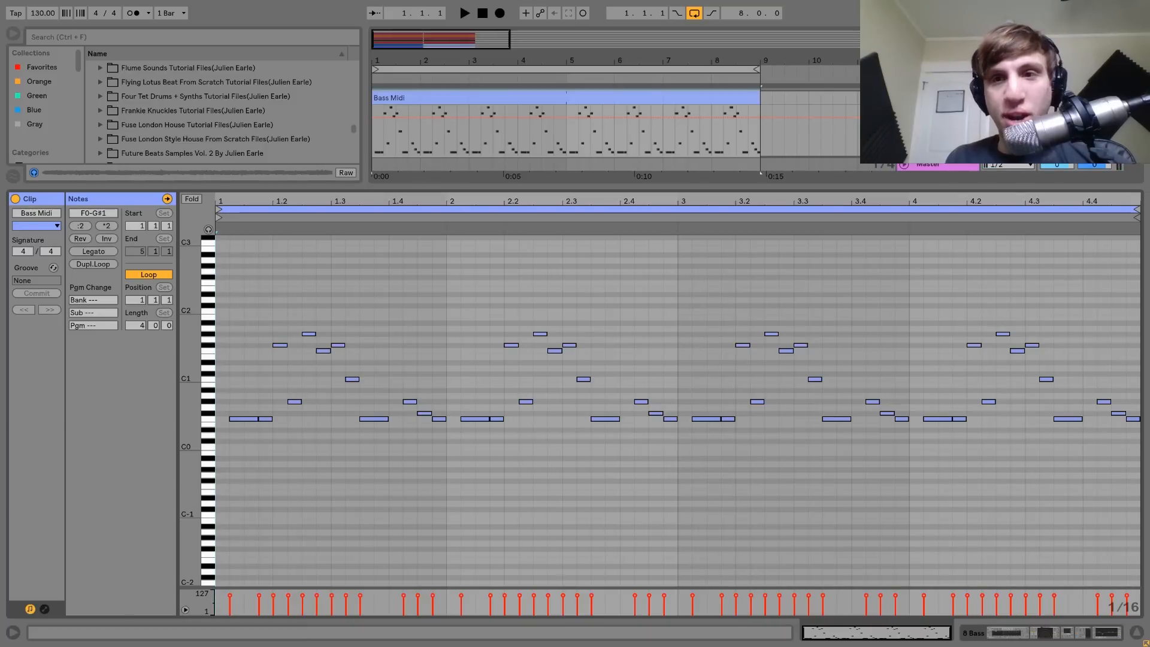
key("shift+Tab")
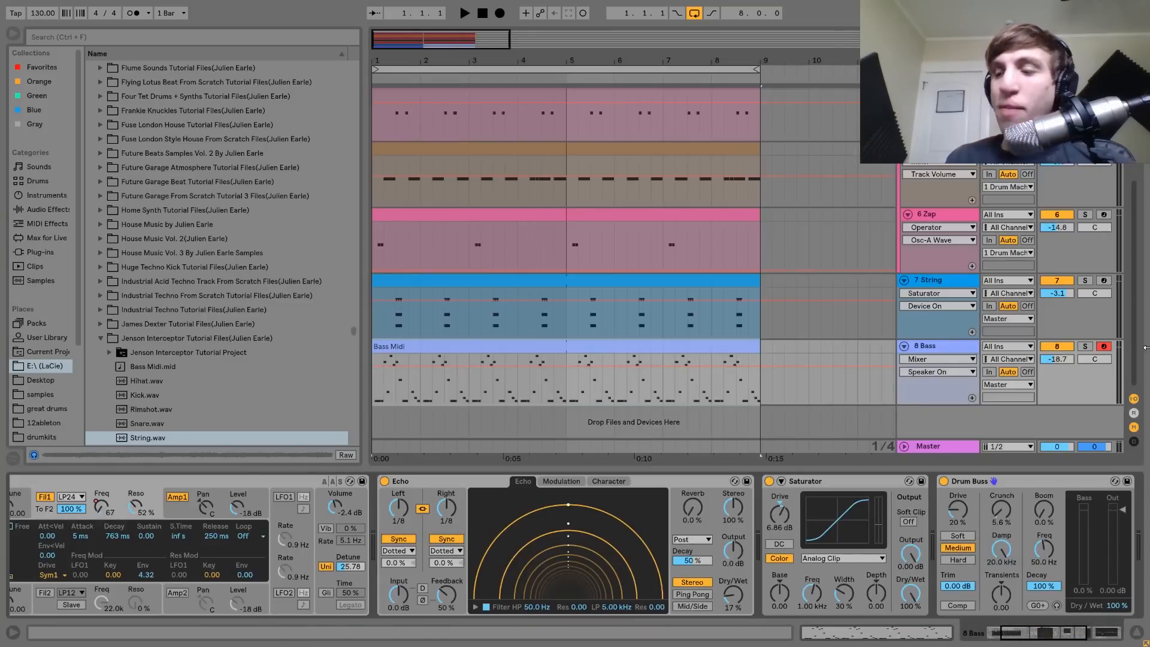
key("shift+Tab")
key("space")
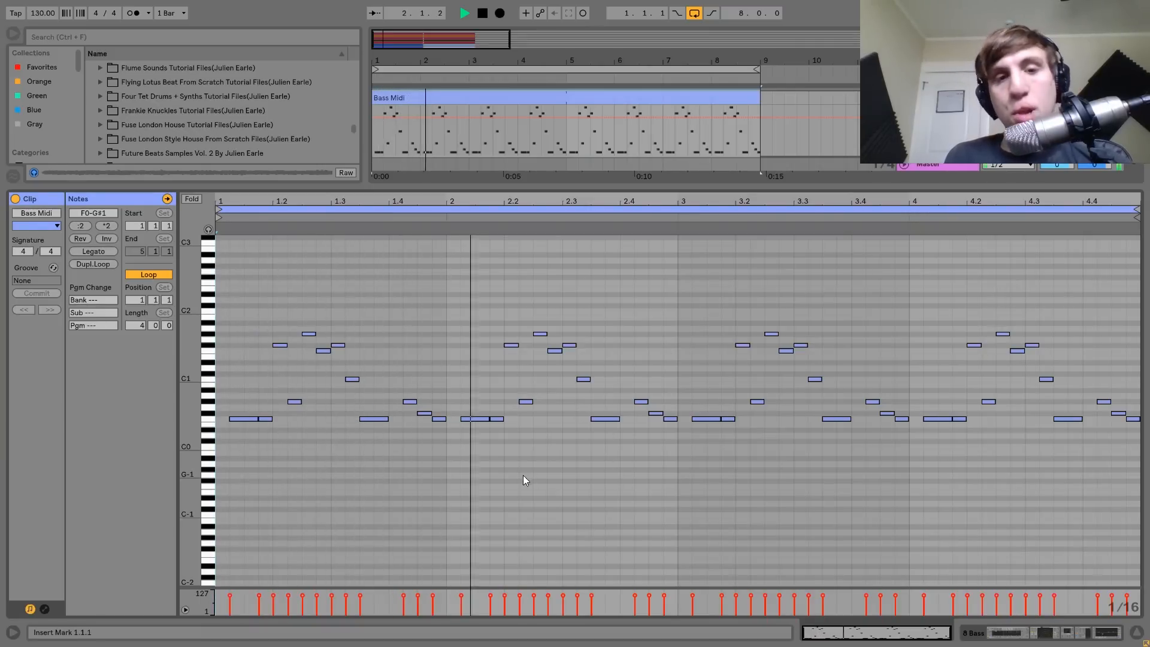
key("space")
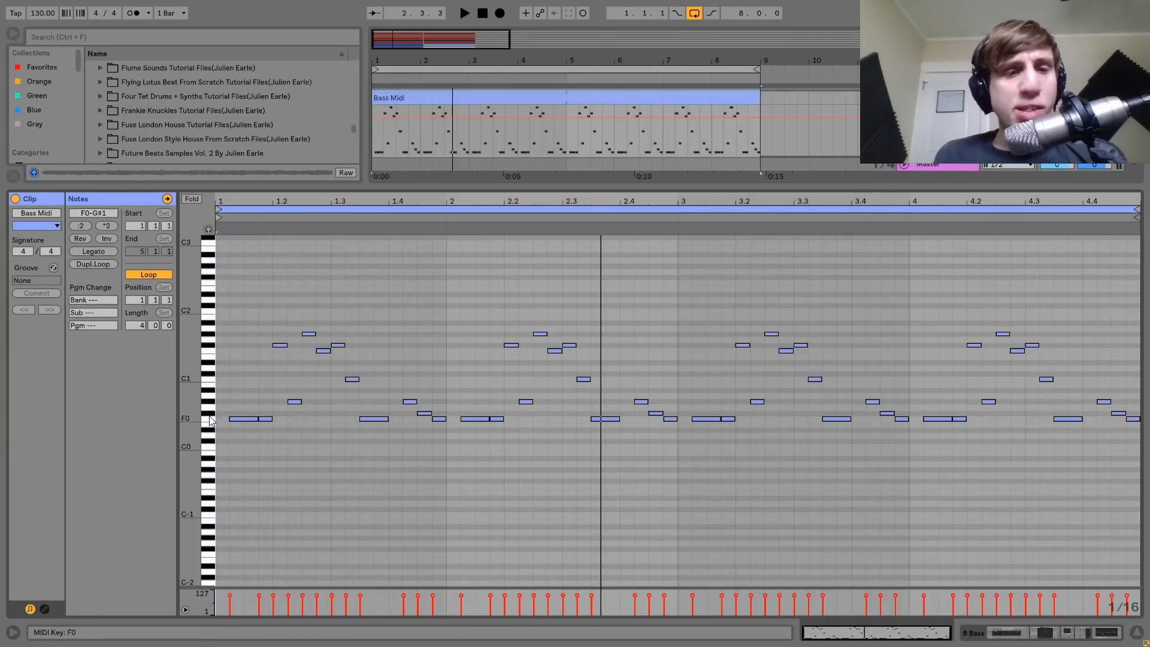
Examine the pitches in the first bar of the Bass Midi clip, from the low F0 notes up to C1
left_click(236, 419)
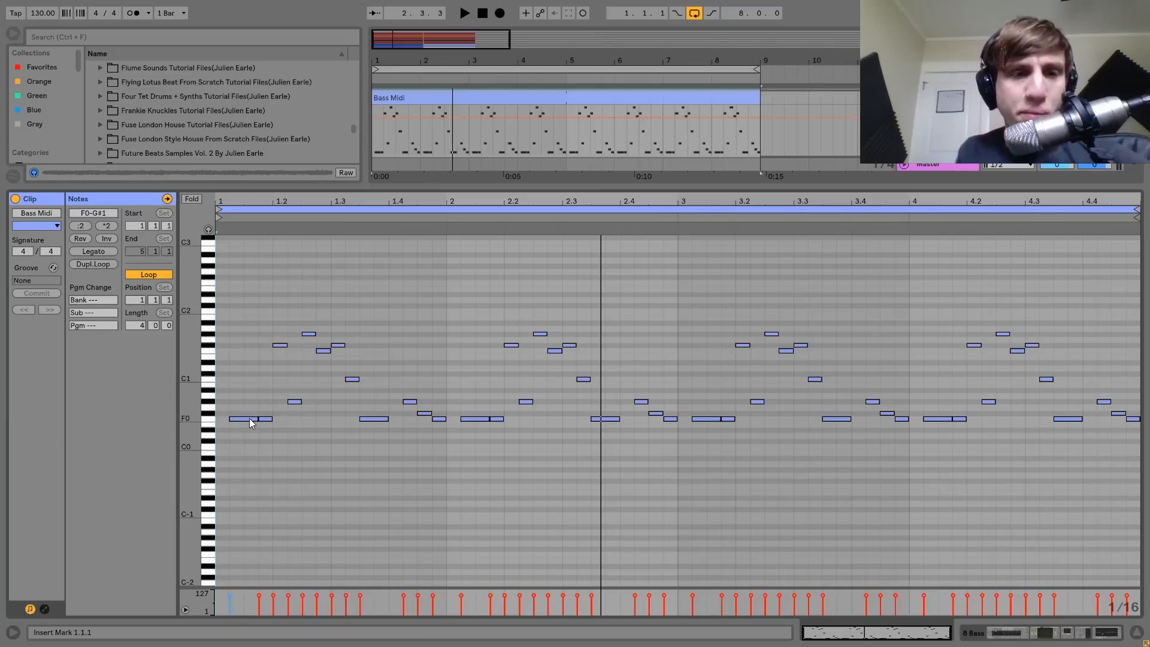
left_click(424, 414)
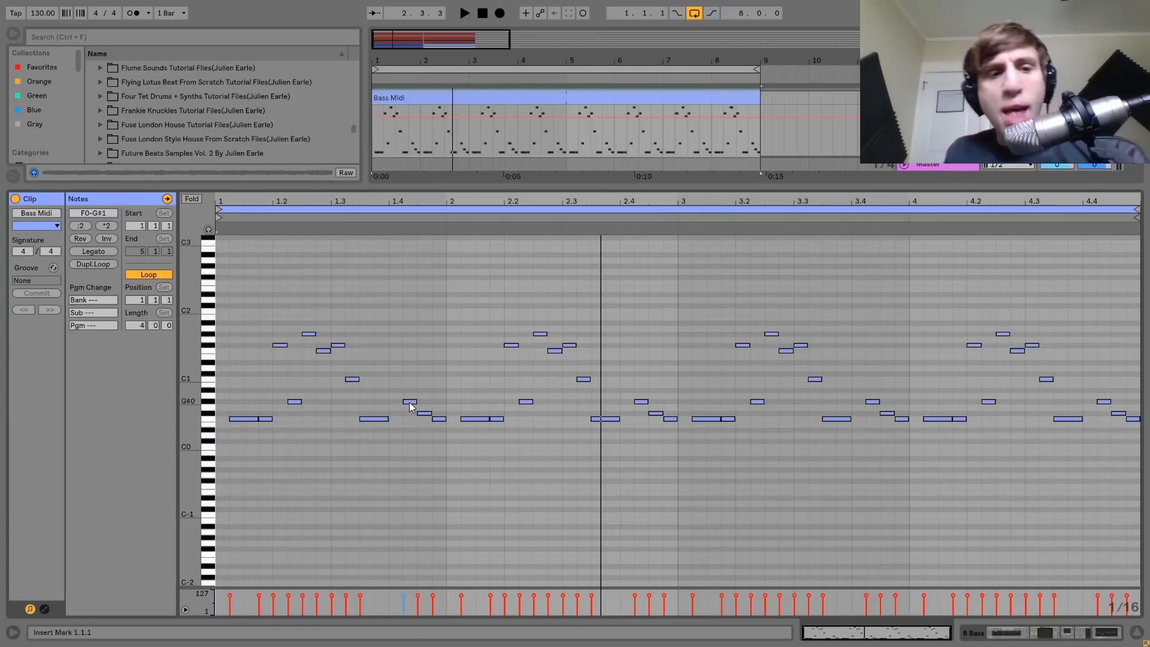
left_click(352, 380)
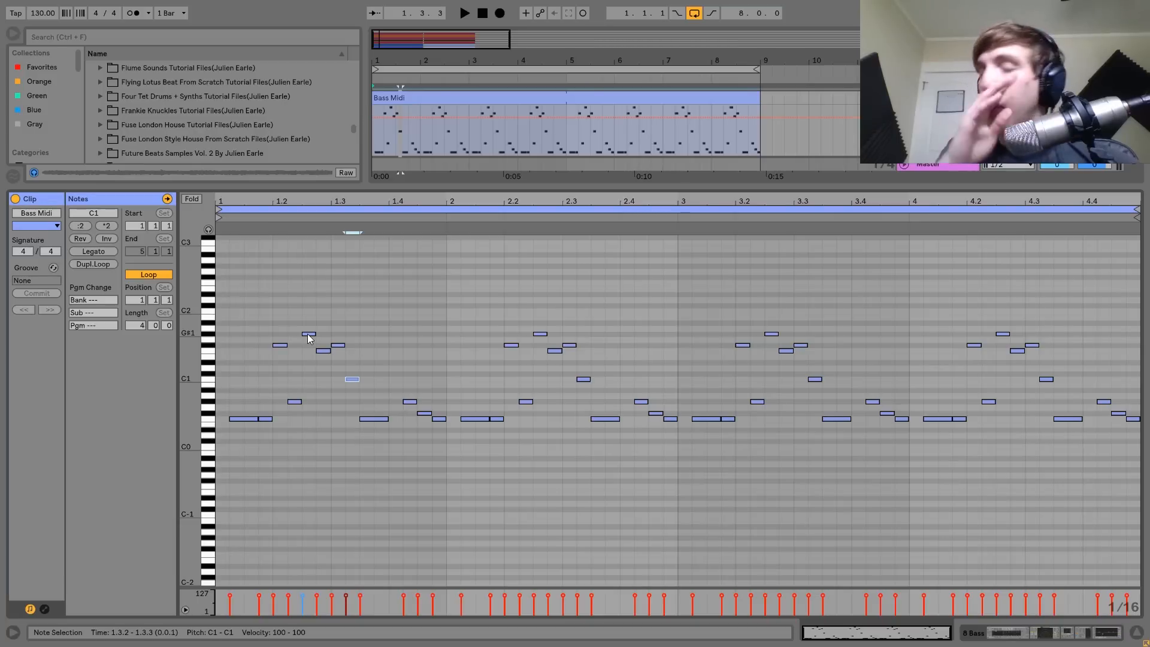
Play the beat with the bassline and return from the clip's notes to the Bass track's device chain
key("space")
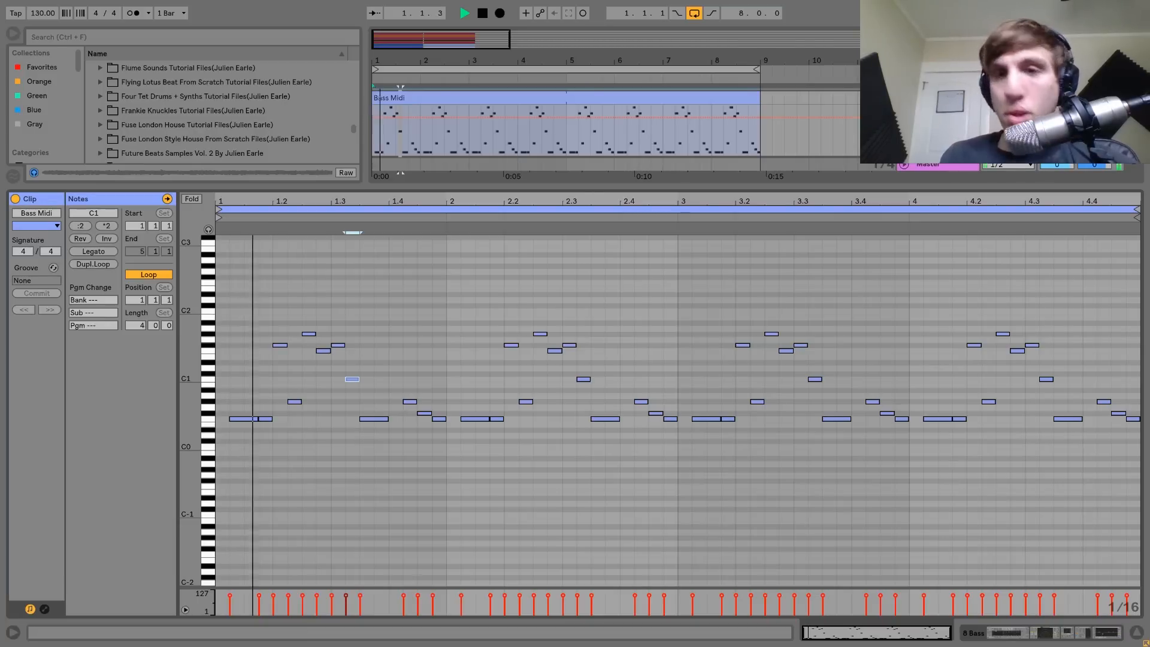
key("shift+Tab")
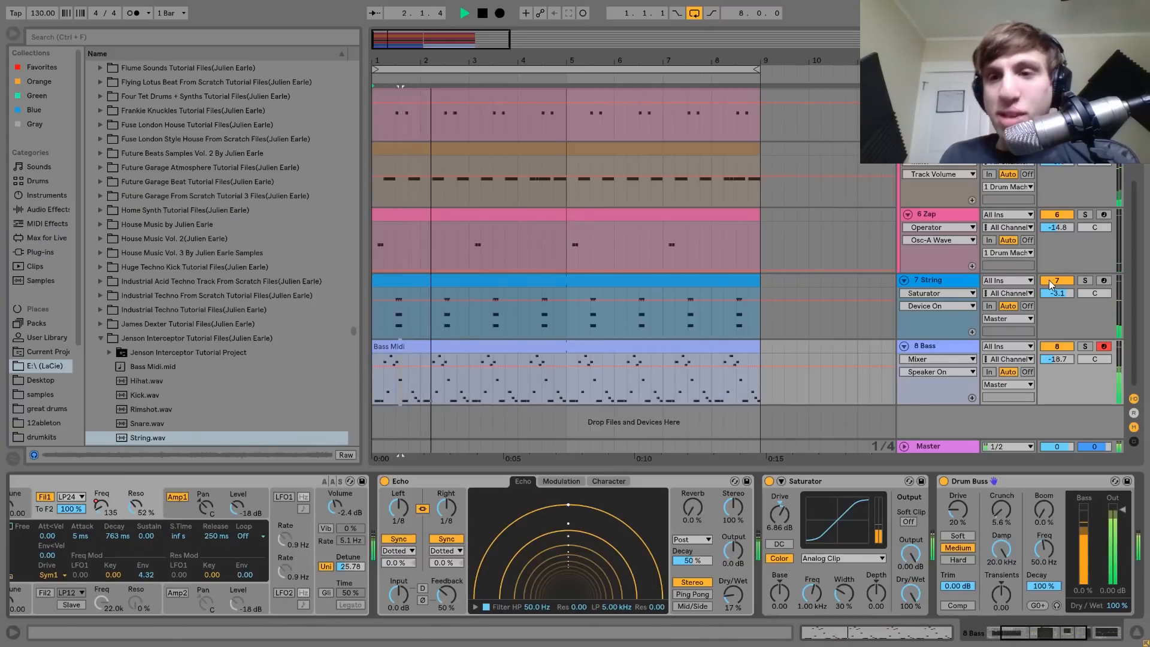
scroll(1049, 280, "up", 3)
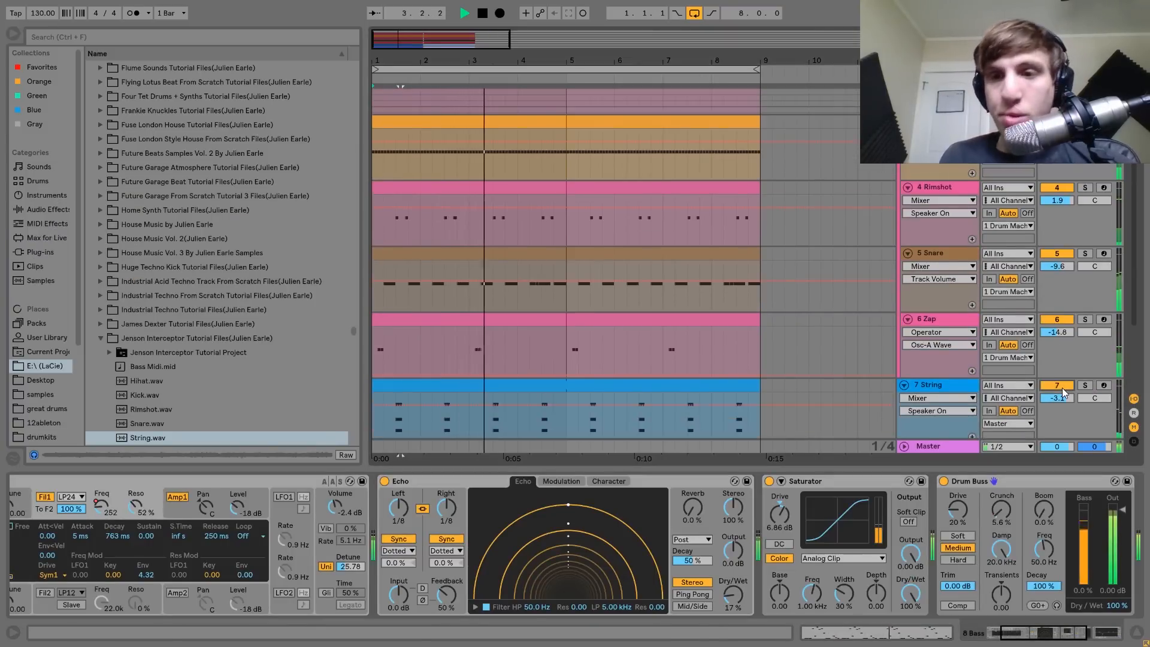
scroll(1062, 387, "down", 3)
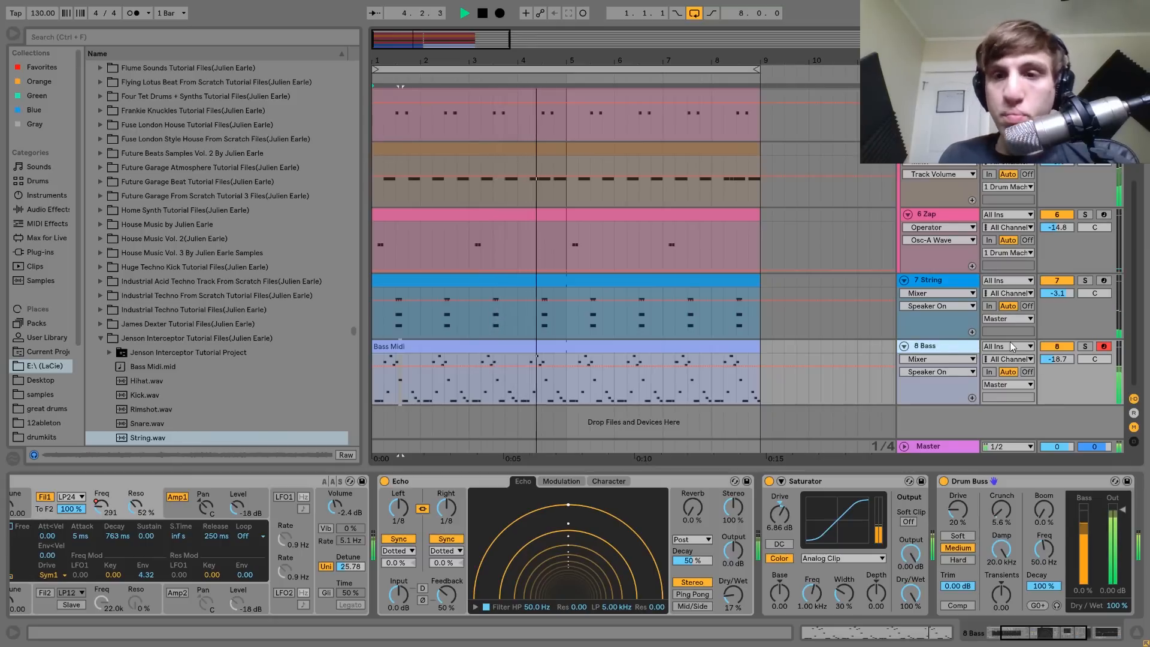
key("space")
Solo the Bass track, examine Analog's second oscillator settings, and show the F1 Freq automation
left_click(1086, 346)
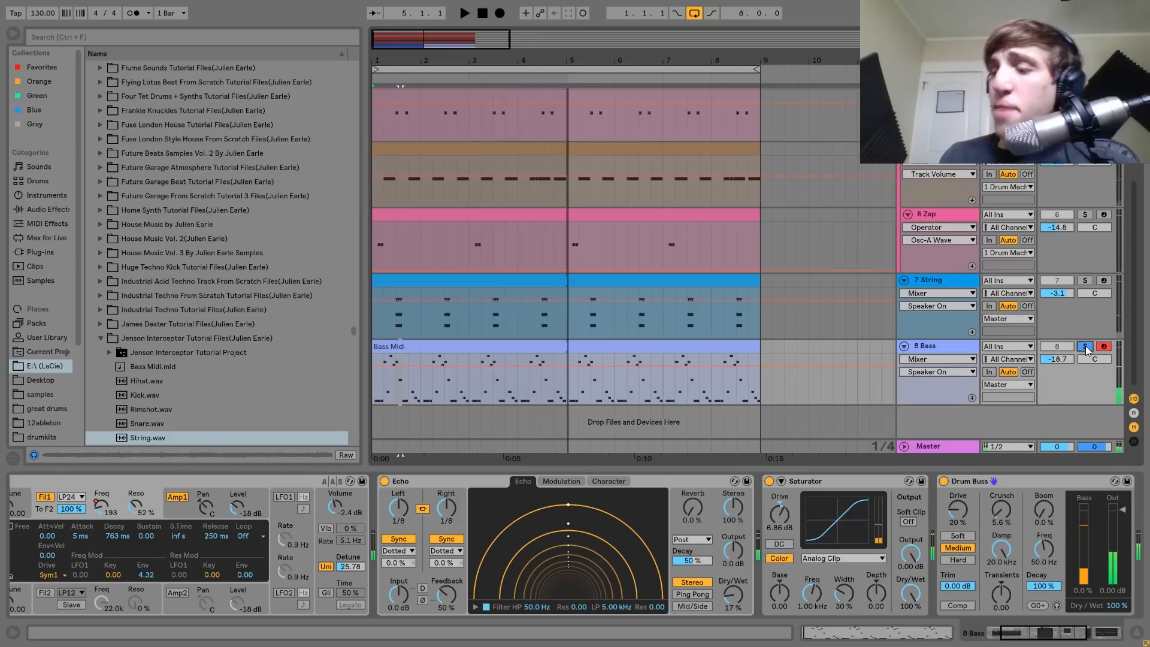
left_click(403, 526)
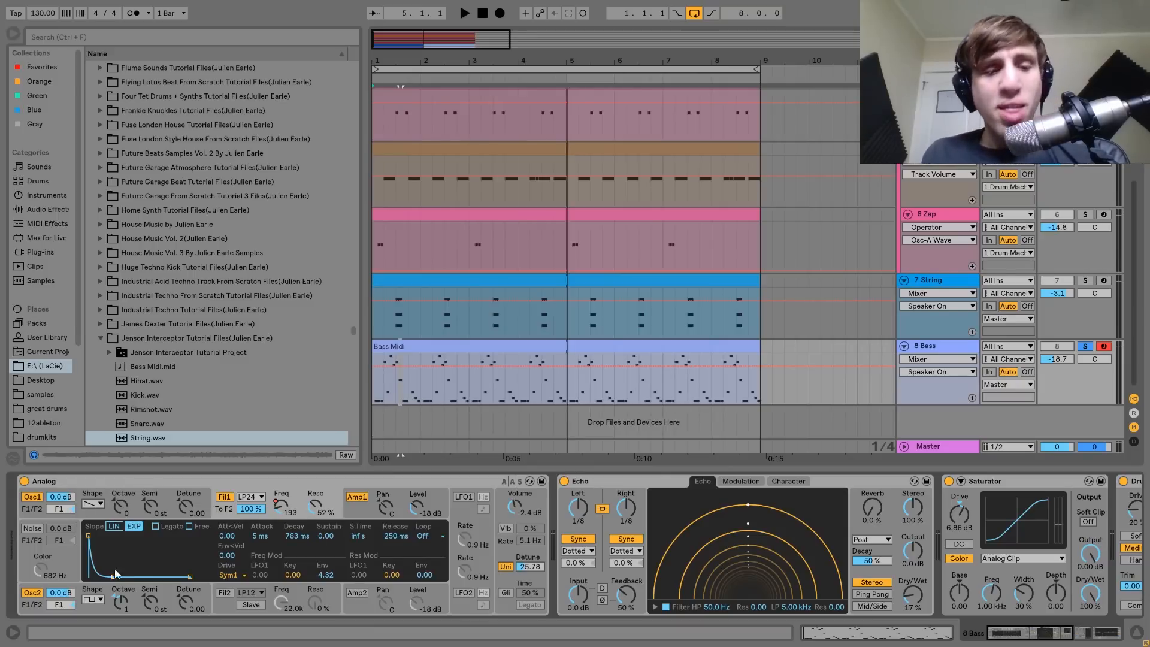
left_click(102, 613)
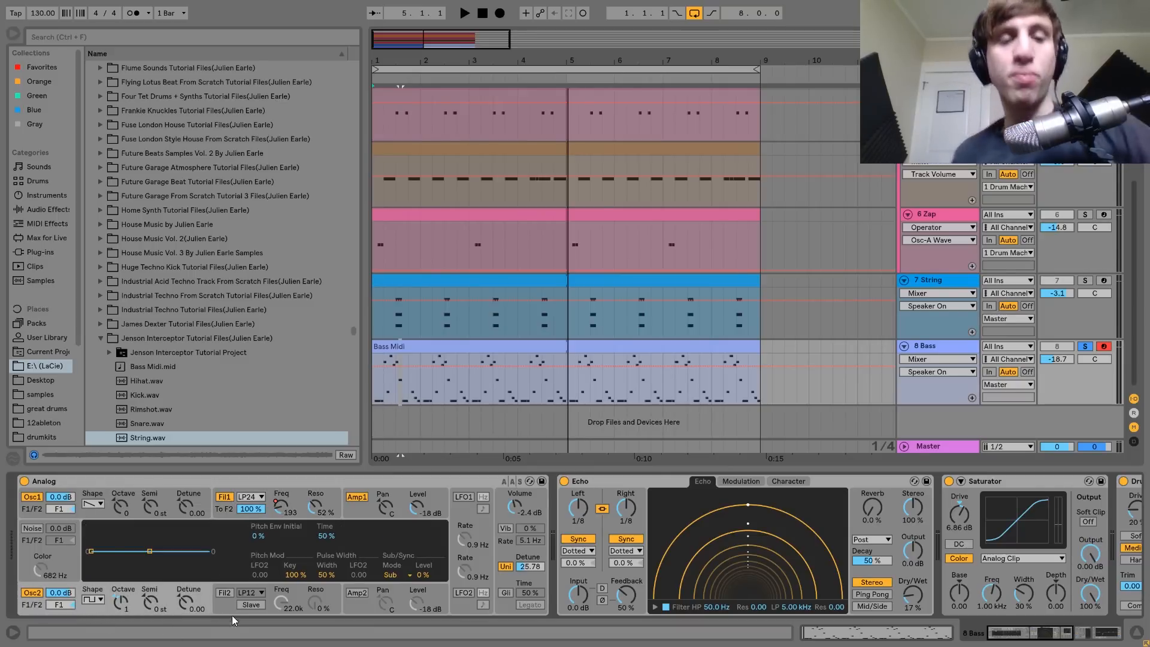
left_click(277, 498)
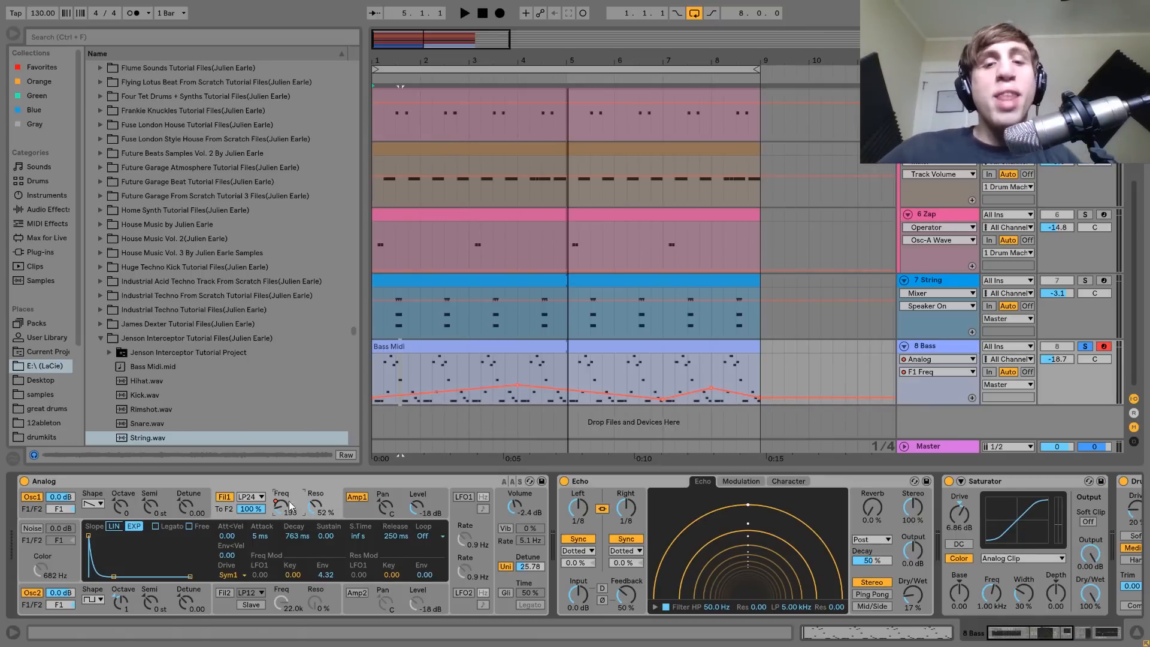
Play the soloed bass from bar 1 to hear its filter frequency automation
left_click(471, 408)
left_click(375, 371)
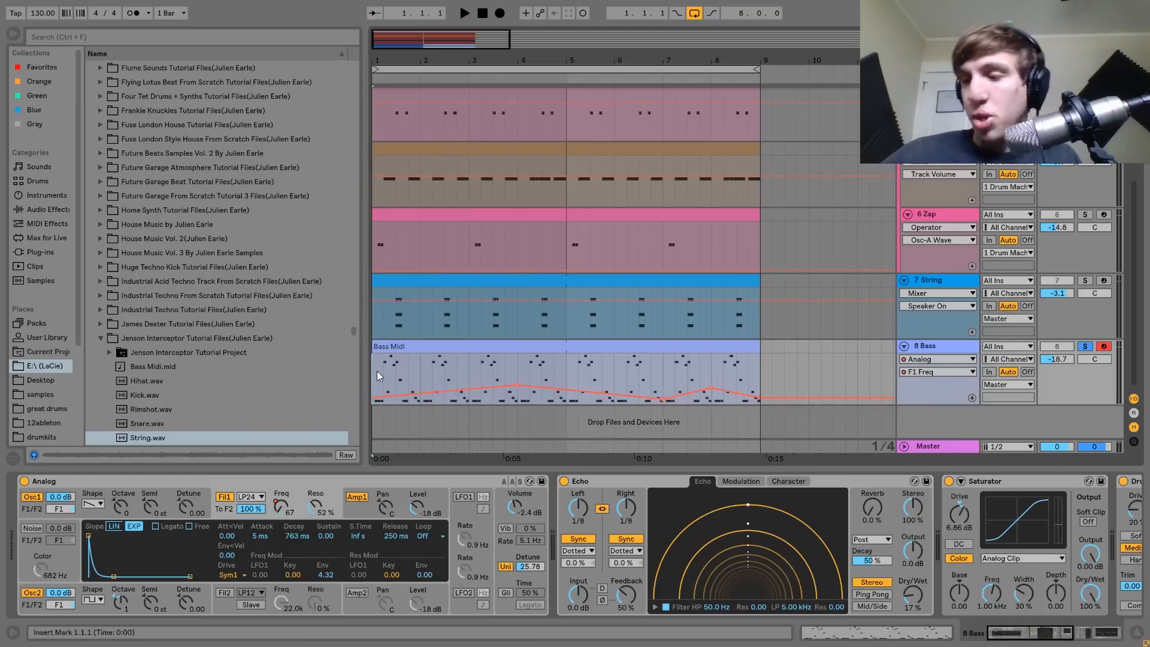
key("space")
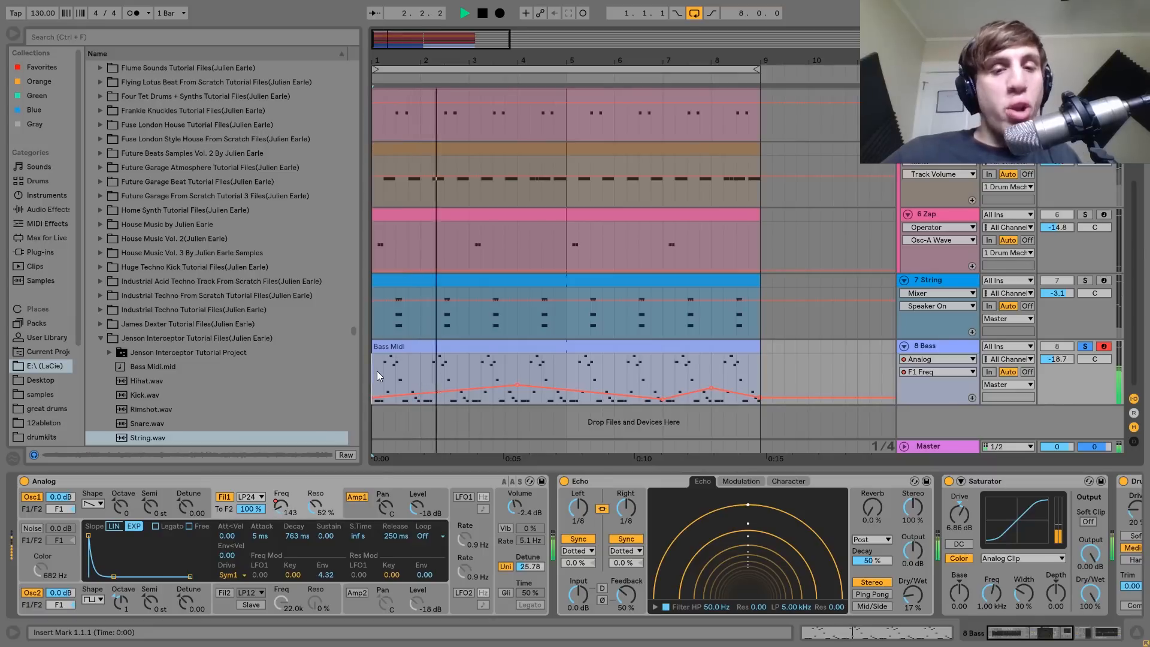
Unsolo the Bass track, restart the beat with the bass muted, and unmute it during playback
left_click(1087, 346)
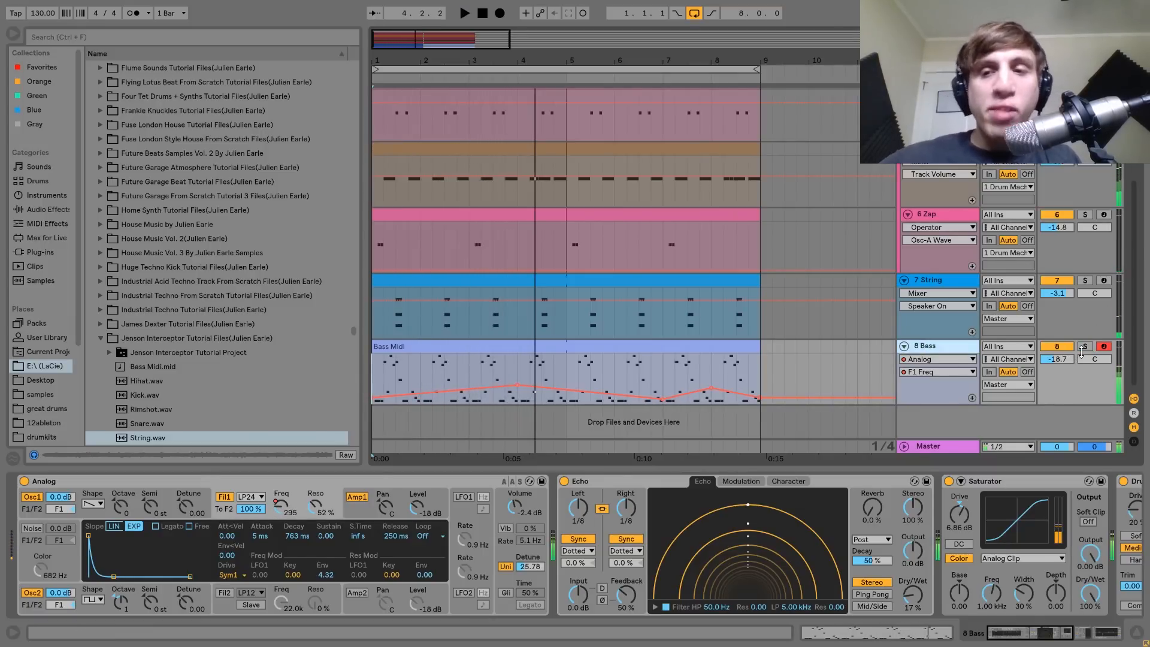
left_click(1060, 347)
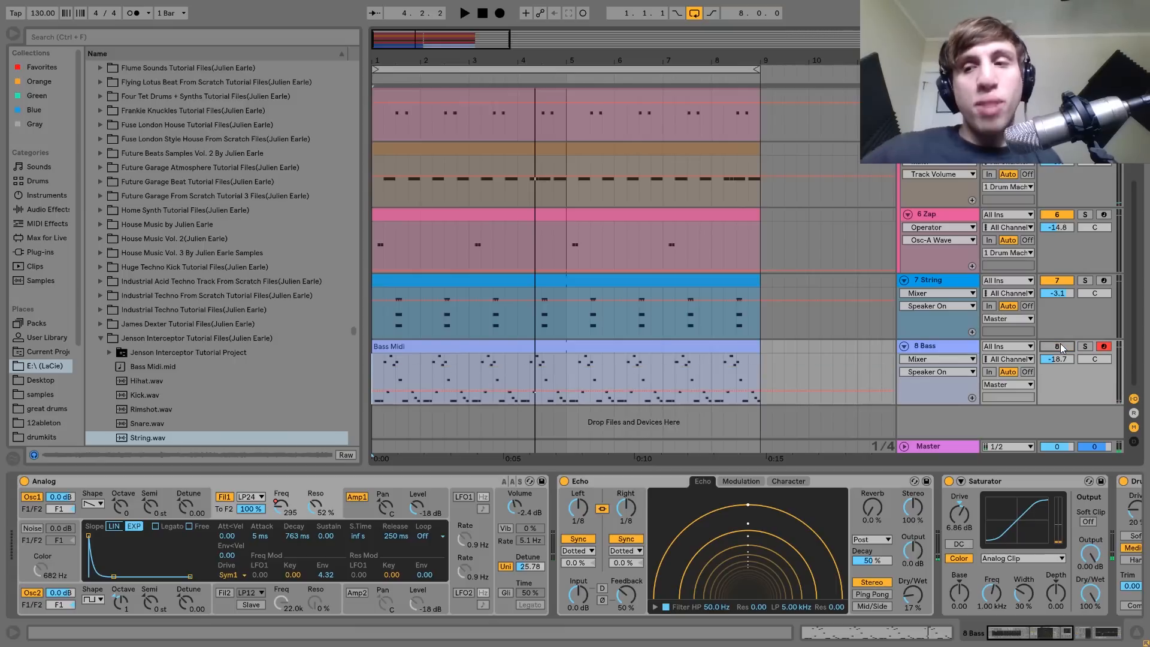
key("space")
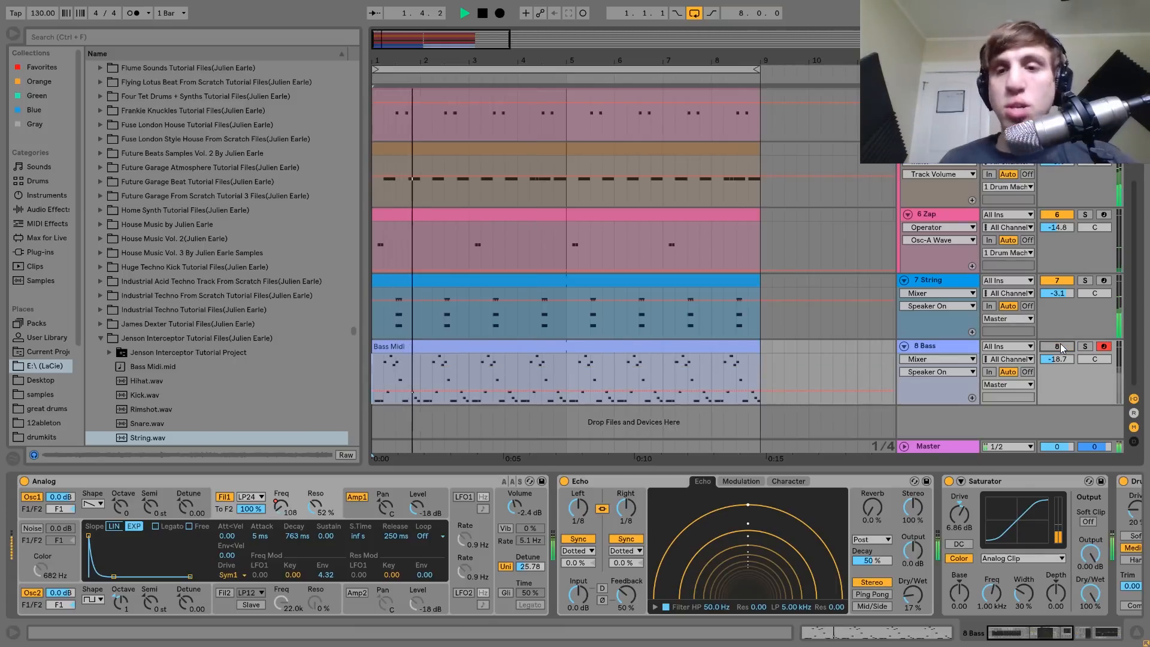
left_click(1061, 347)
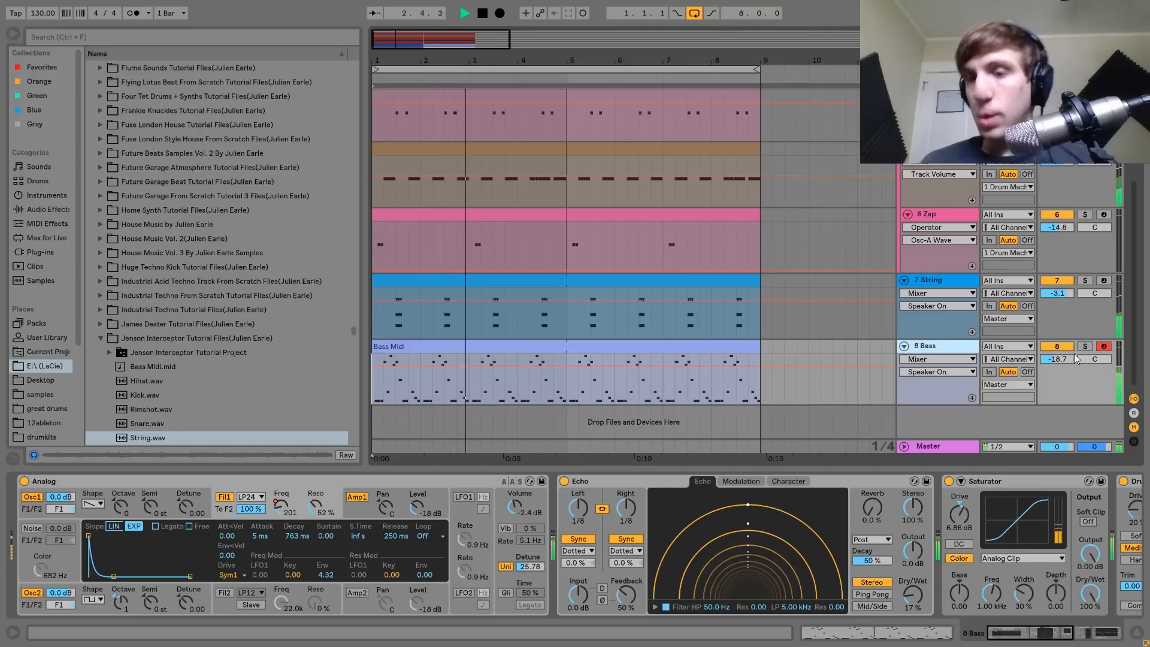
Override the soloed bass's Analog filter frequency automation, play it alone and with the beat, and re-enable the automation
left_click(1085, 347)
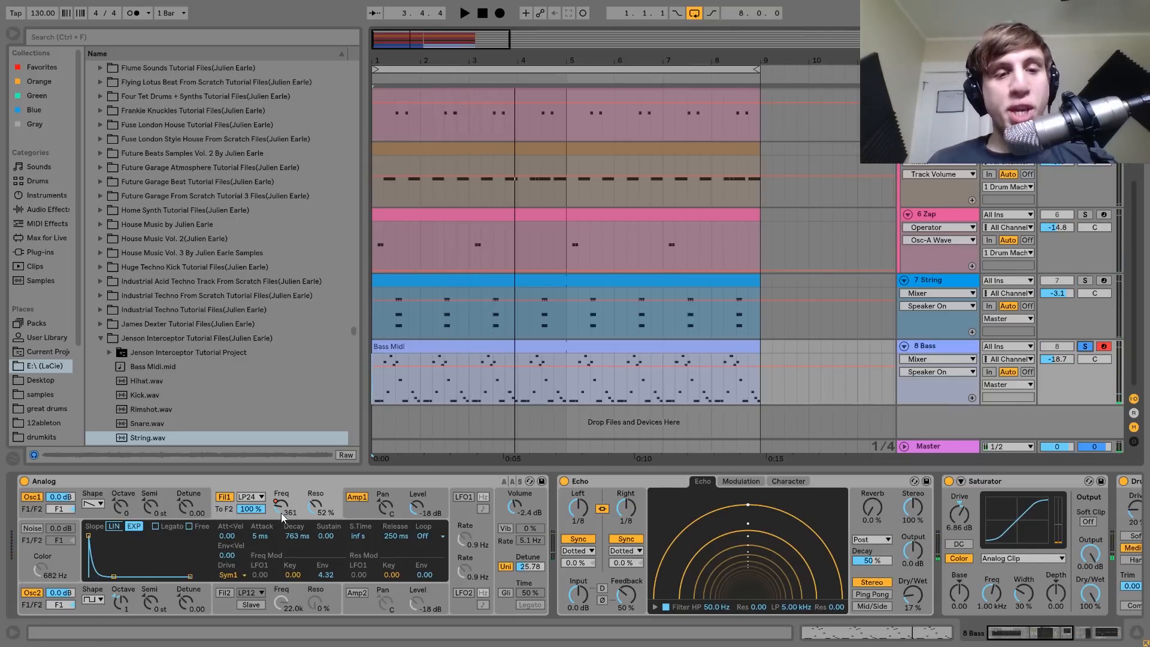
left_click_drag(281, 513, 282, 479)
key("space")
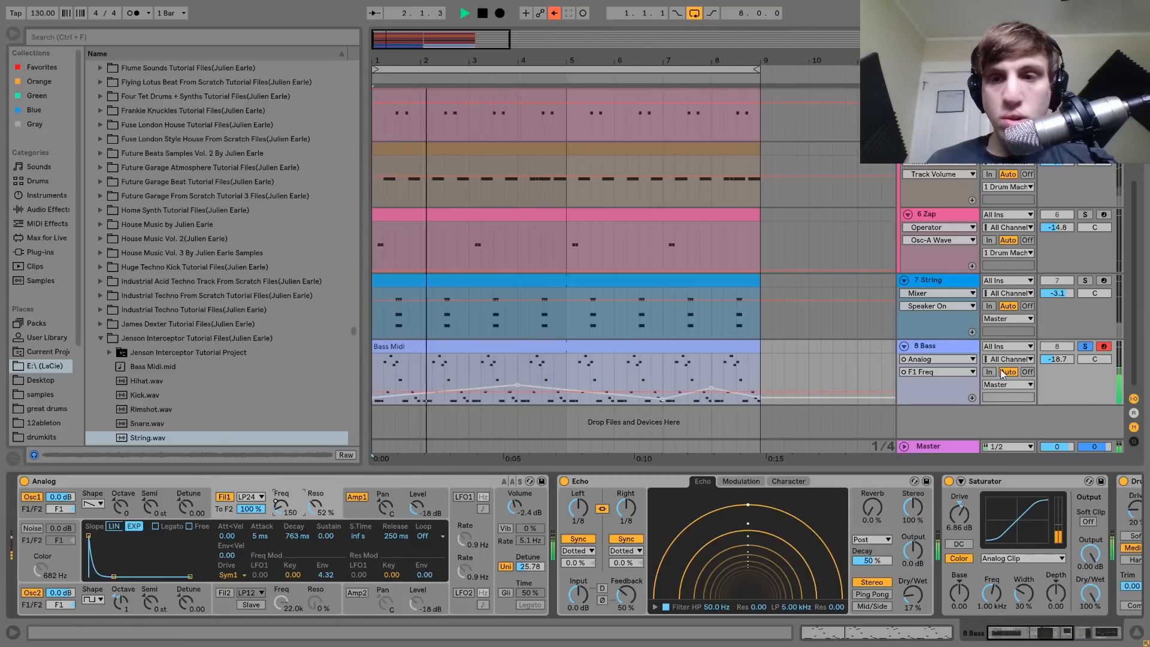
left_click(1085, 347)
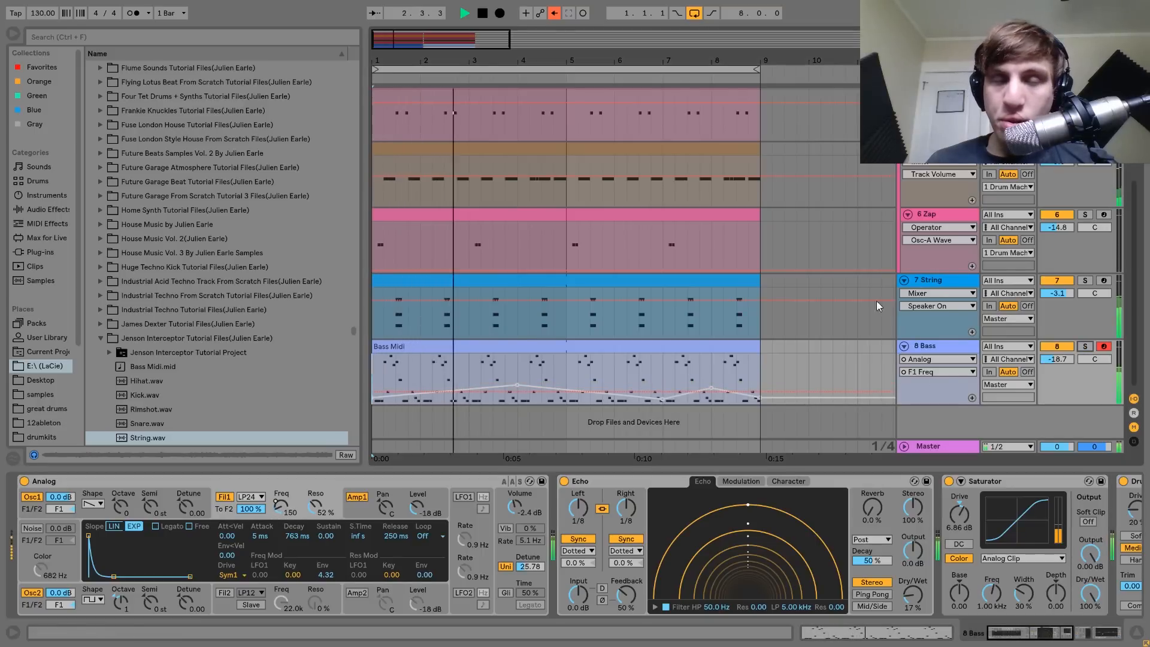
left_click(555, 13)
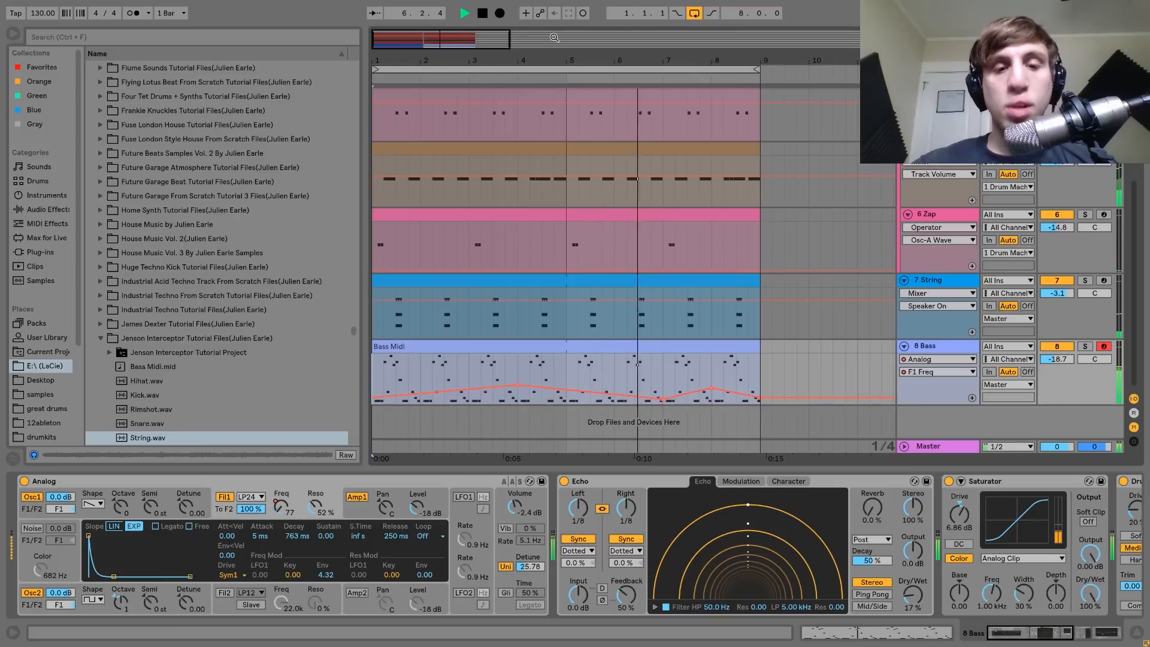
key("space")
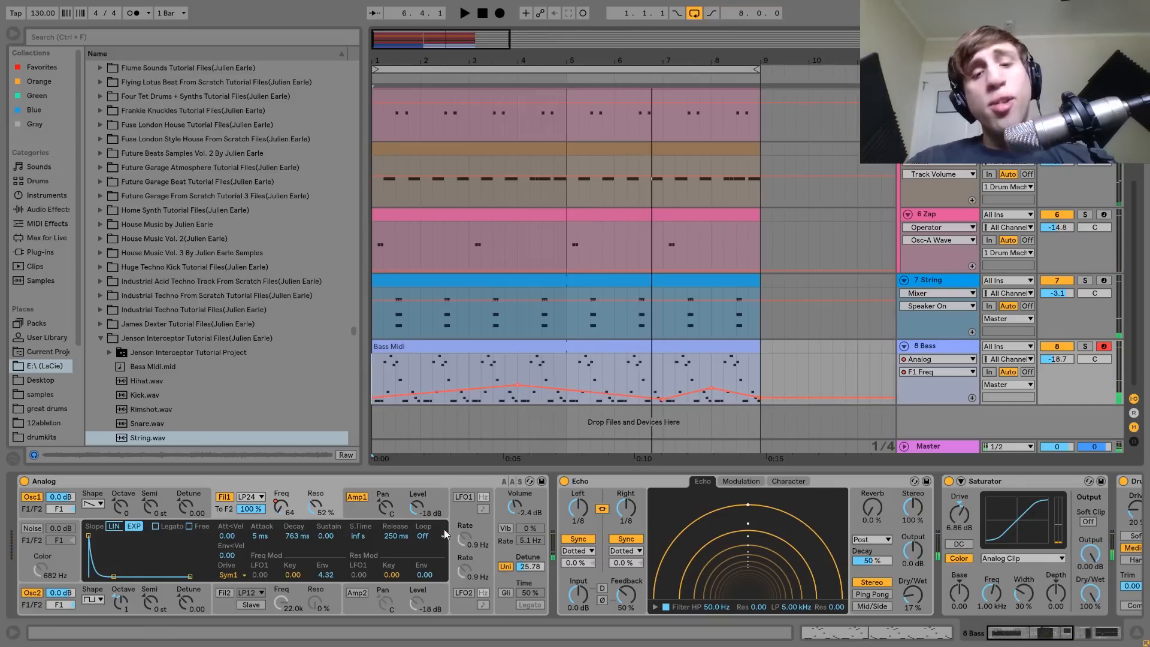
Compare Analog's Unison off and on while the beat plays, leaving it switched on
left_click(509, 555)
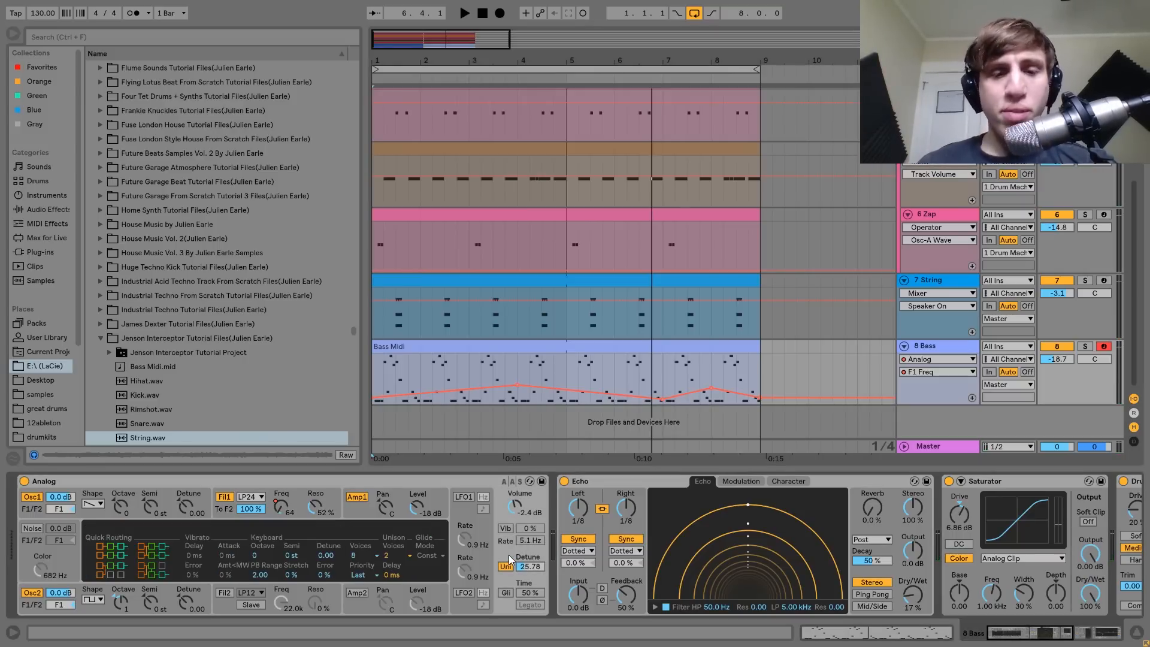
left_click(507, 565)
key("space")
left_click(506, 566)
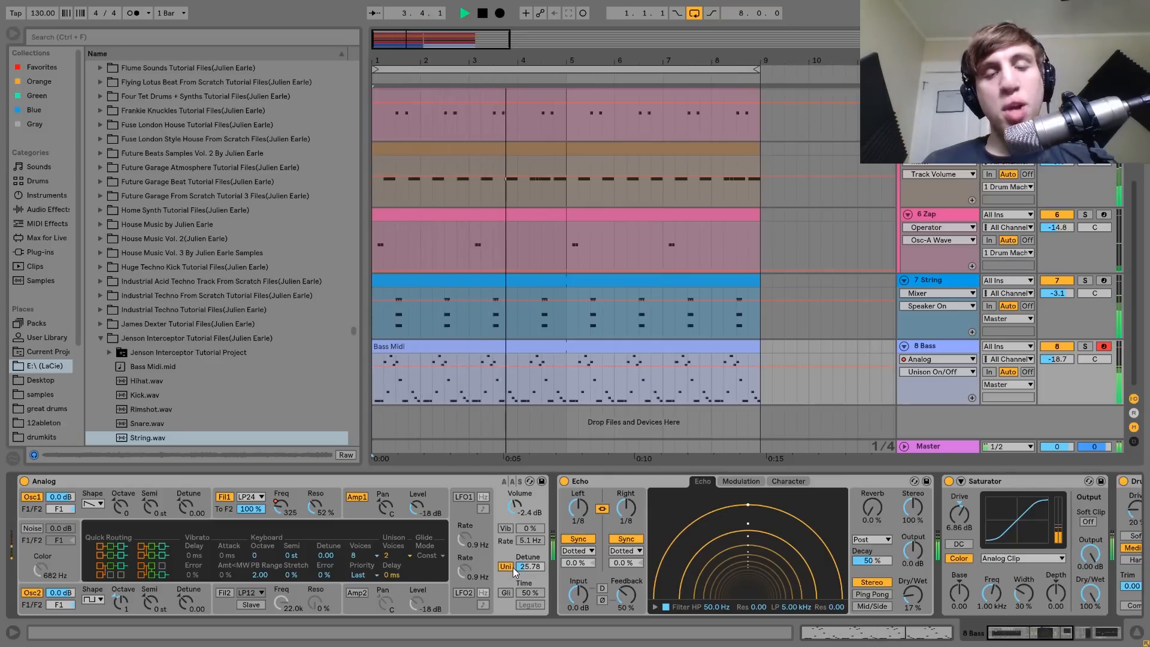
key("space")
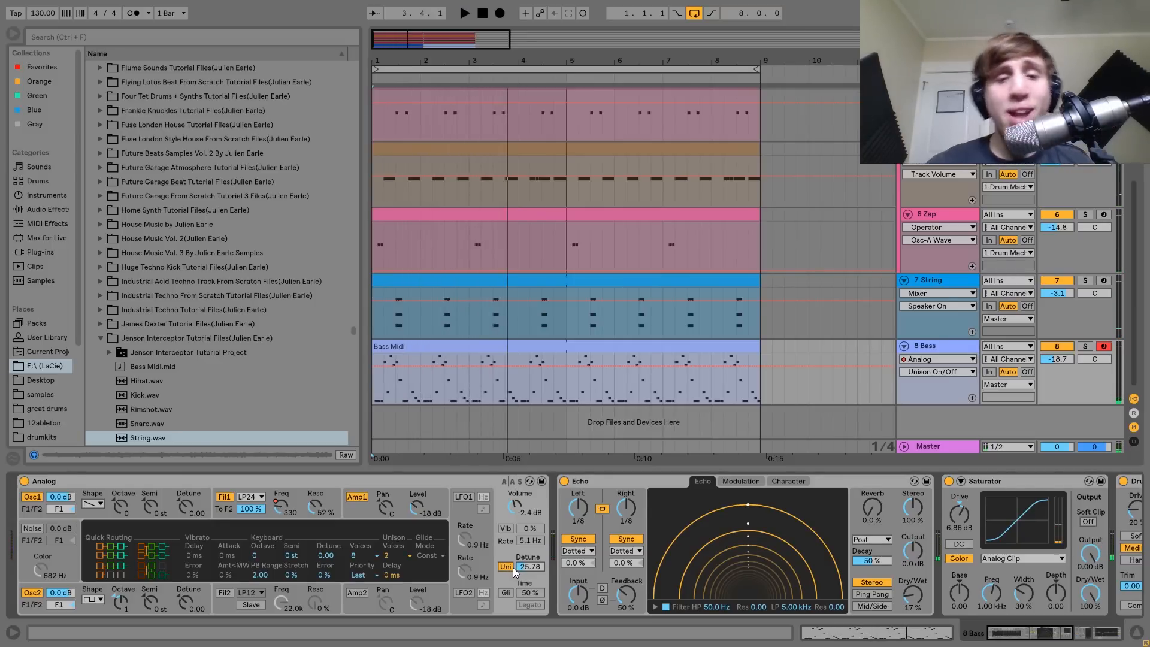
Play the beat, solo the Bass track, and play it from the start with Echo switched off
scroll(873, 574, "down", 3)
key("space")
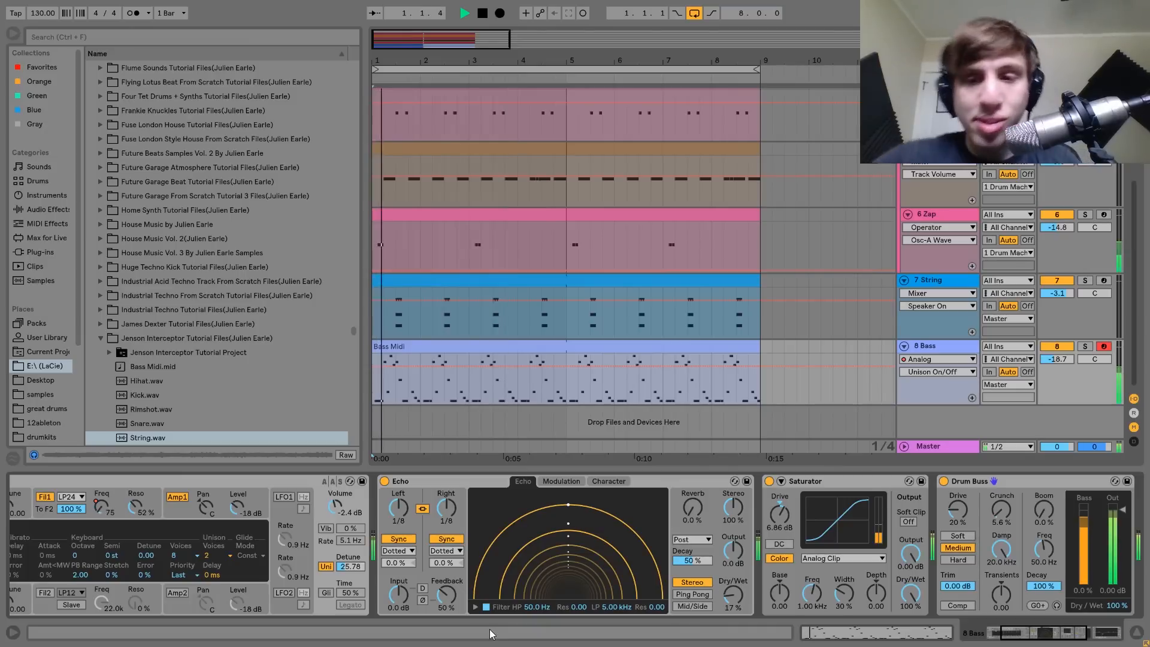
left_click(1085, 346)
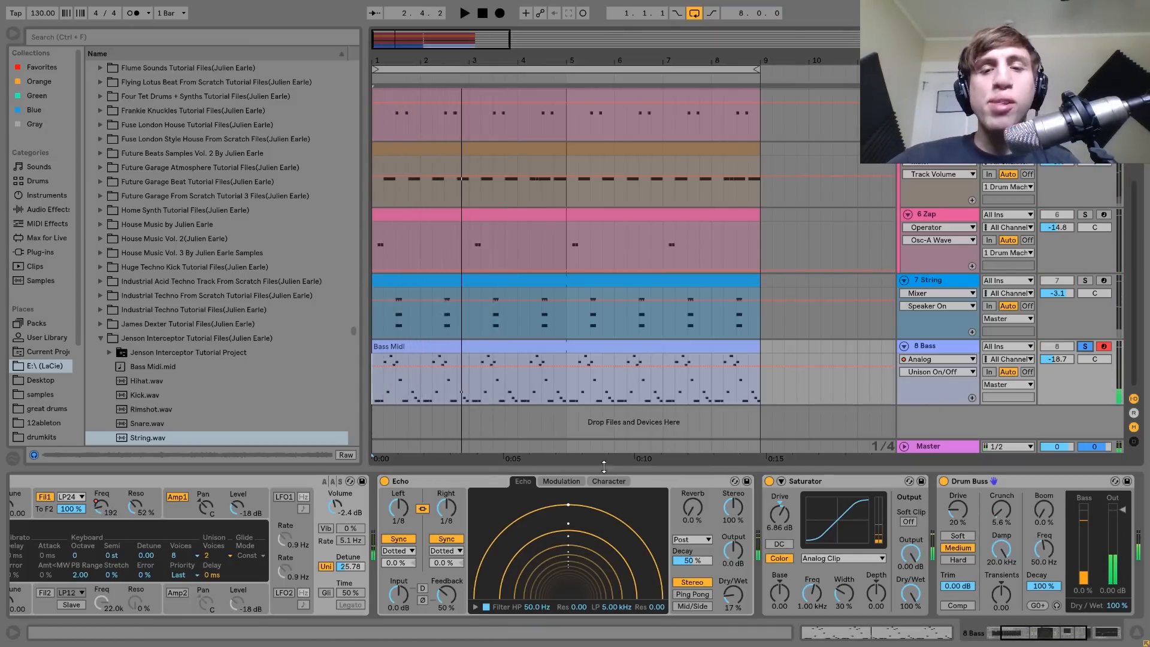
left_click(384, 481)
key("space")
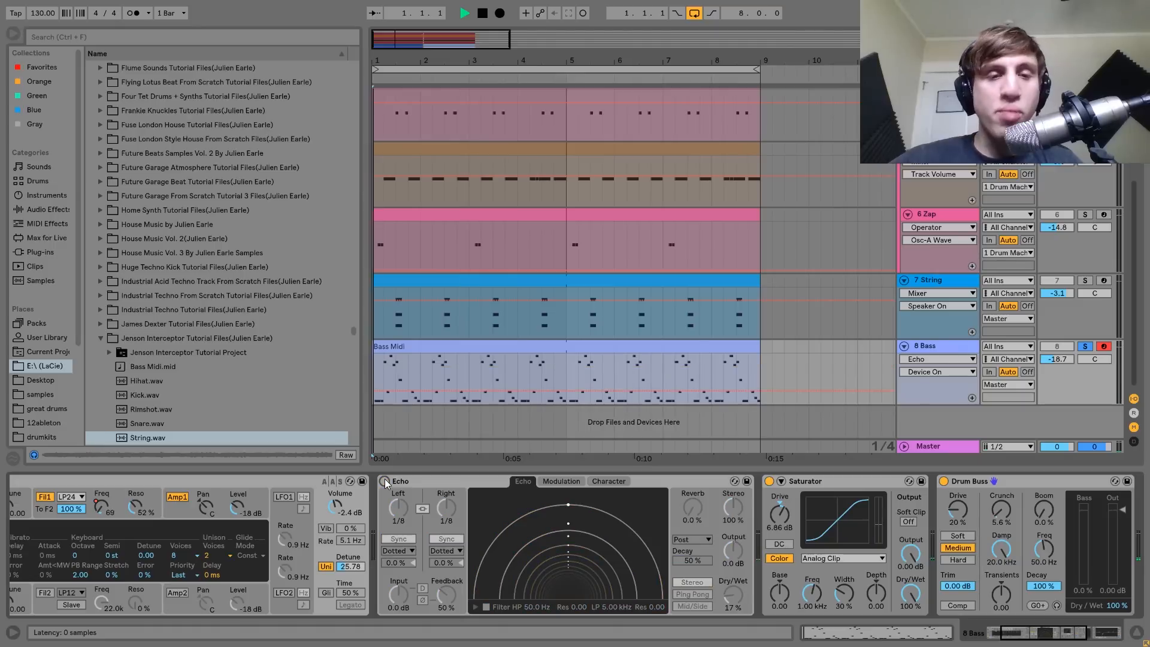
Unsolo the Bass track and switch Echo back on while the beat plays
left_click(1087, 347)
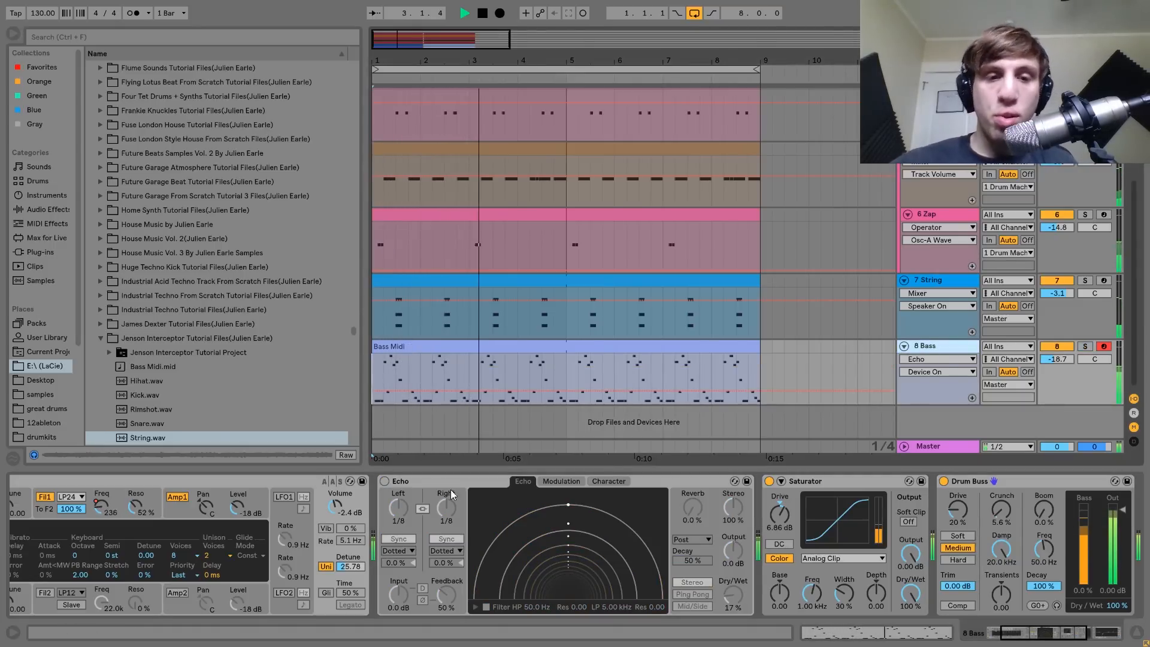
left_click(384, 482)
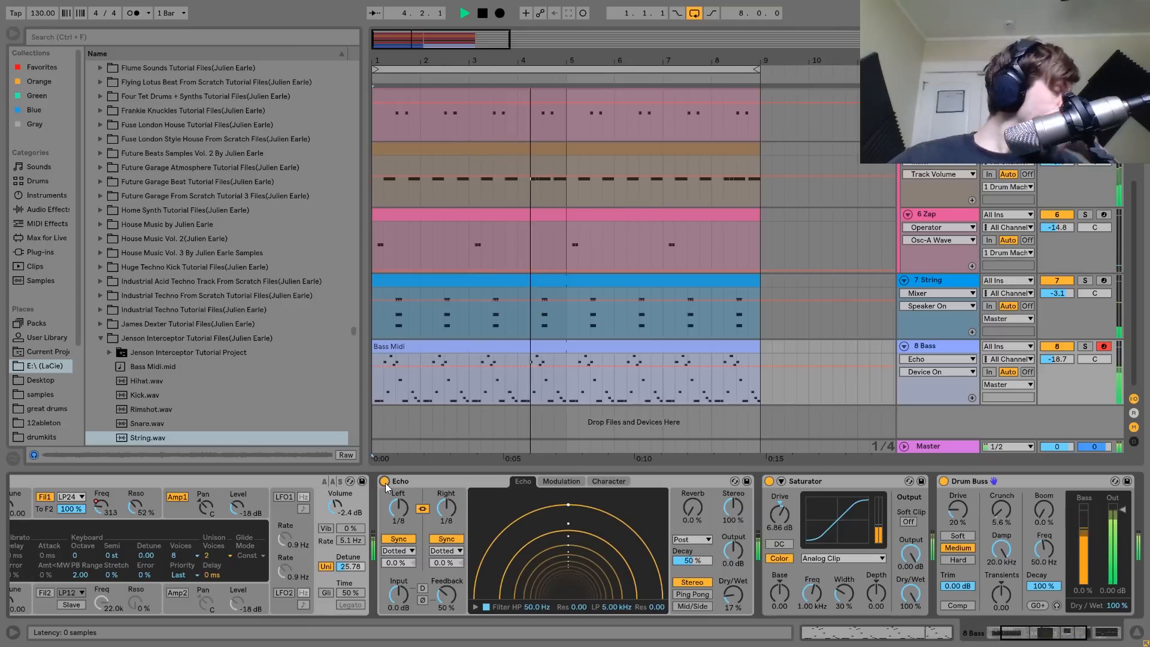
key("space")
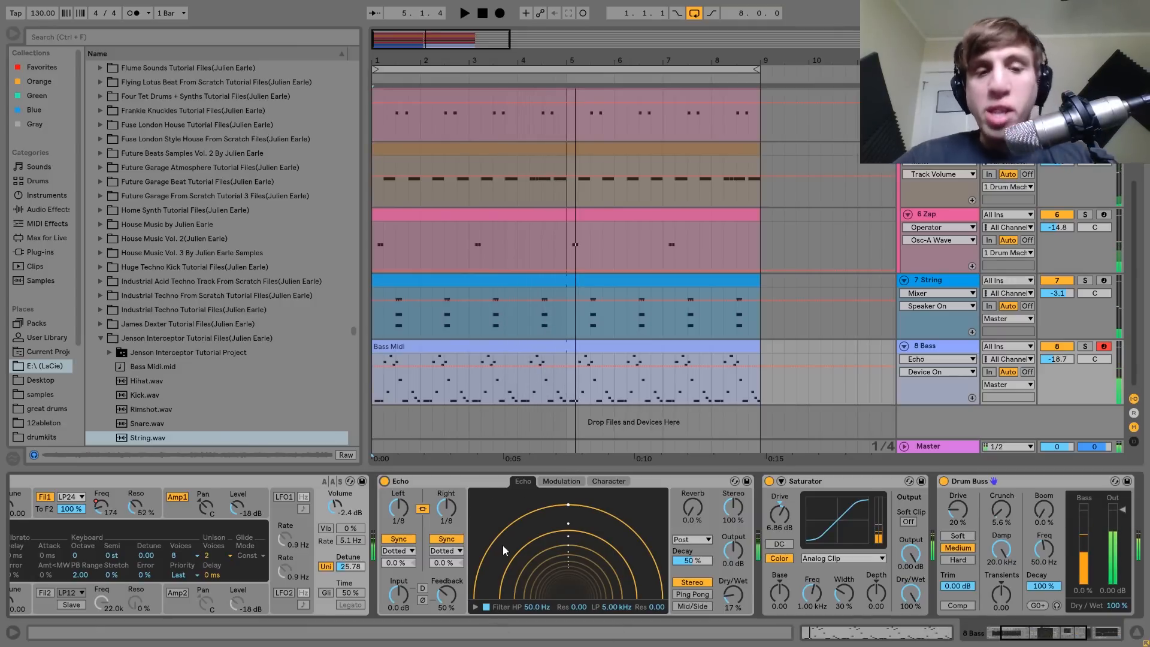
Solo the Bass track, switch off its Drum Buss and Saturator, and play it without them
scroll(501, 537, "right", 5)
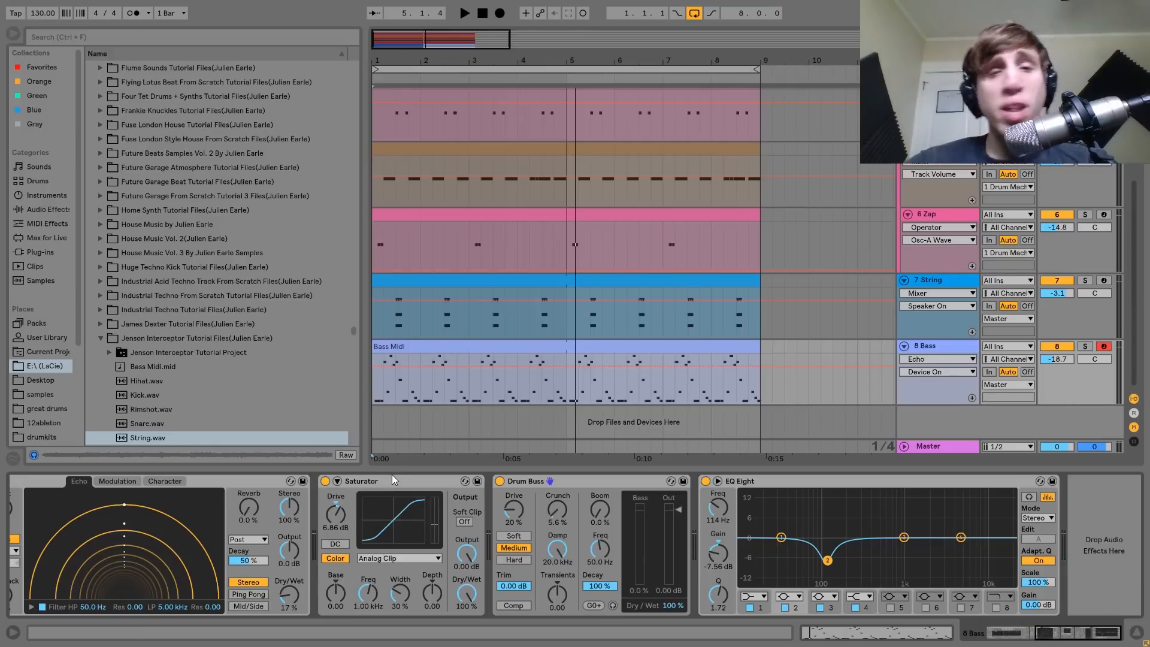
left_click(500, 482)
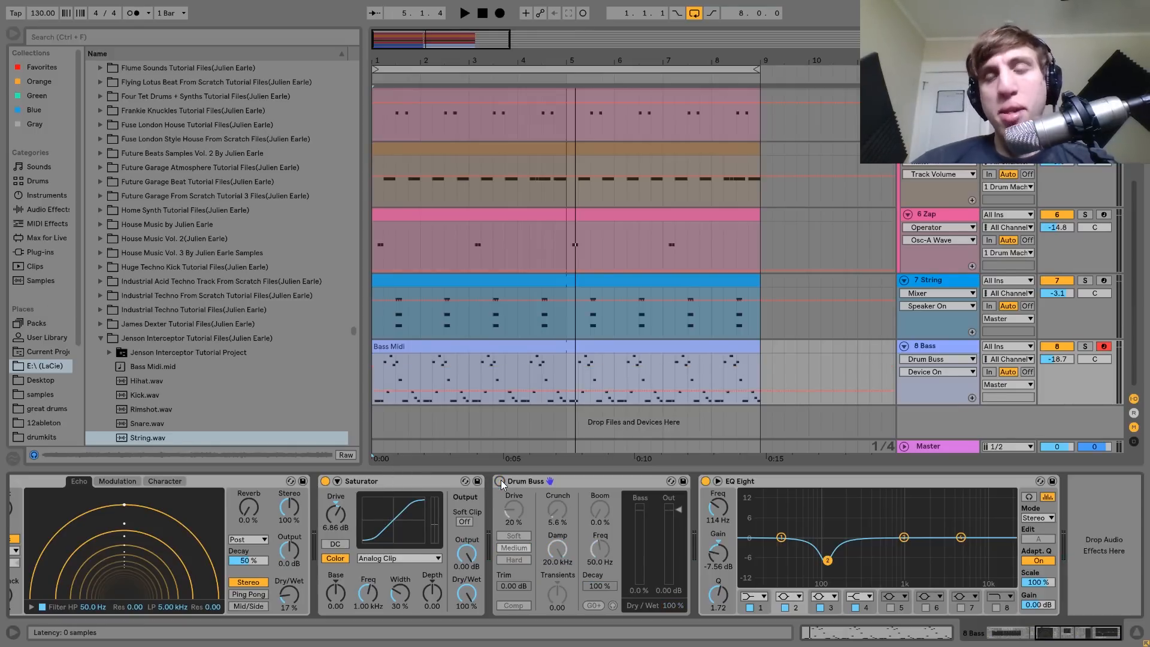
left_click(1086, 347)
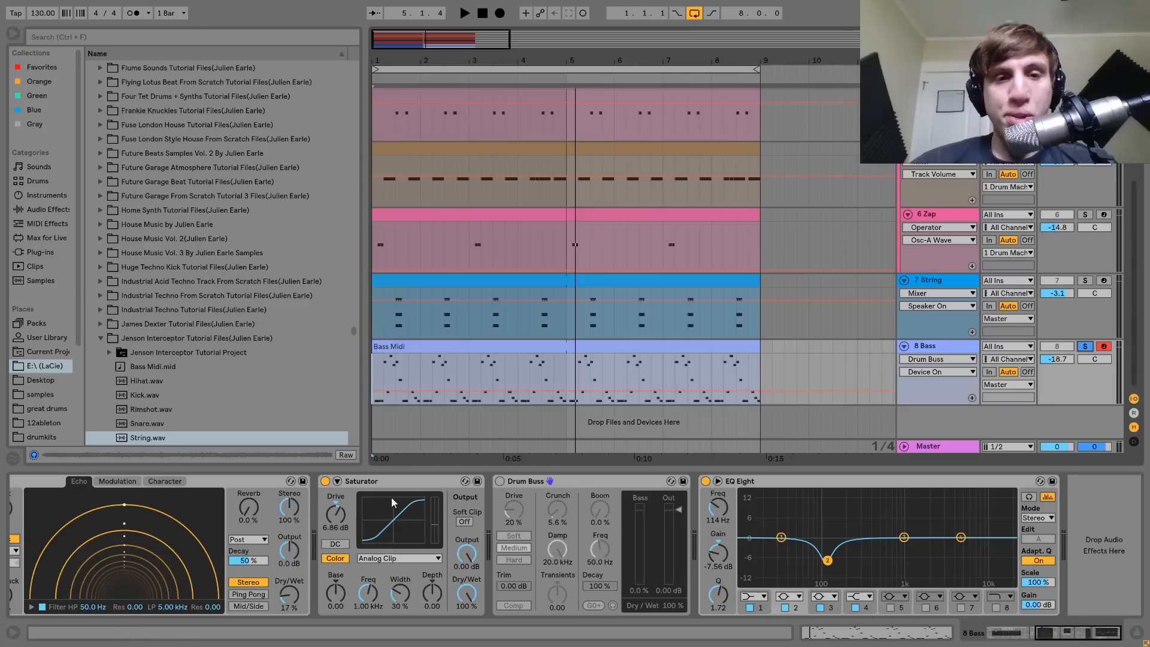
left_click(325, 482)
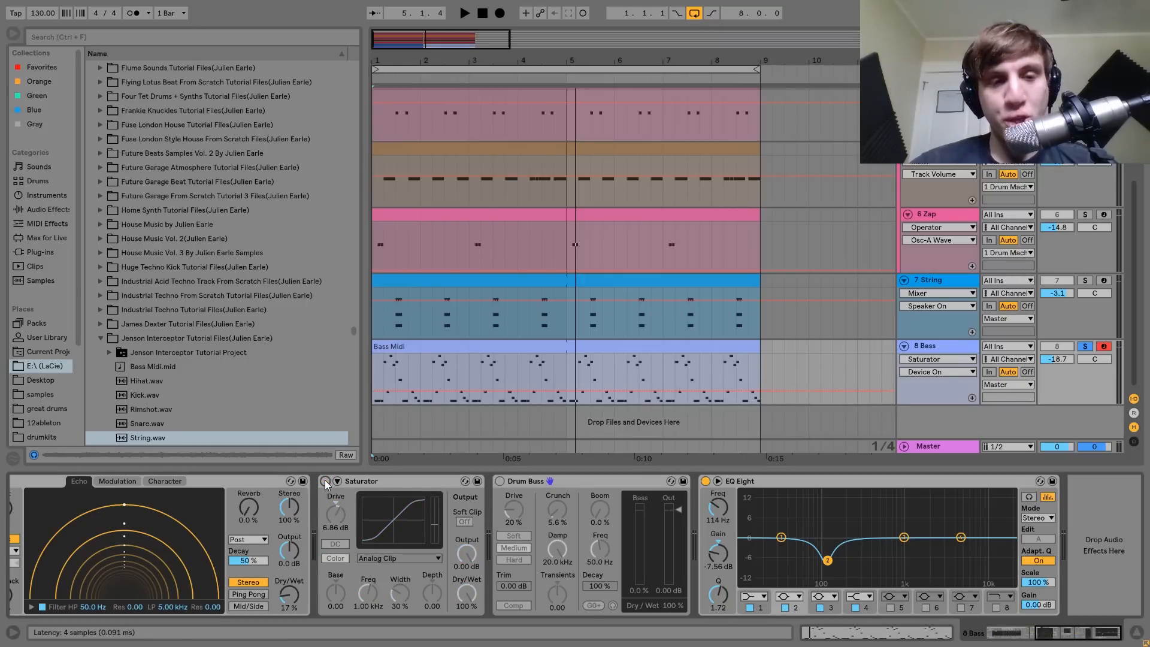
key("space")
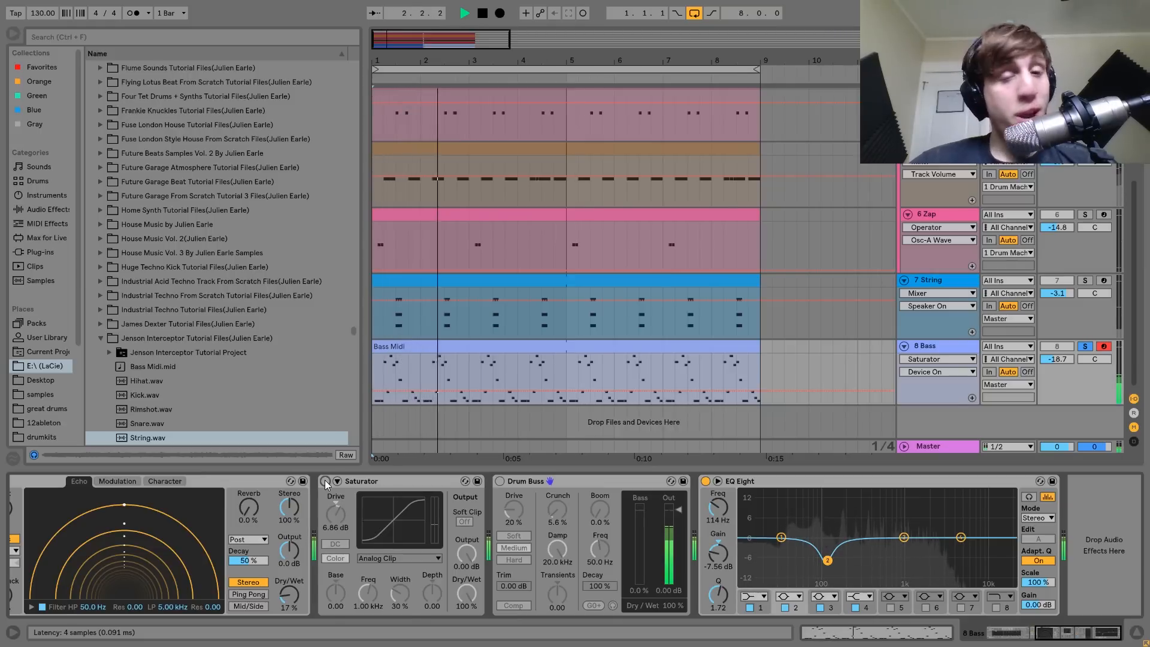
Switch Saturator and Drum Buss back on during playback, and replay the soloed bass with both effects
left_click(325, 482)
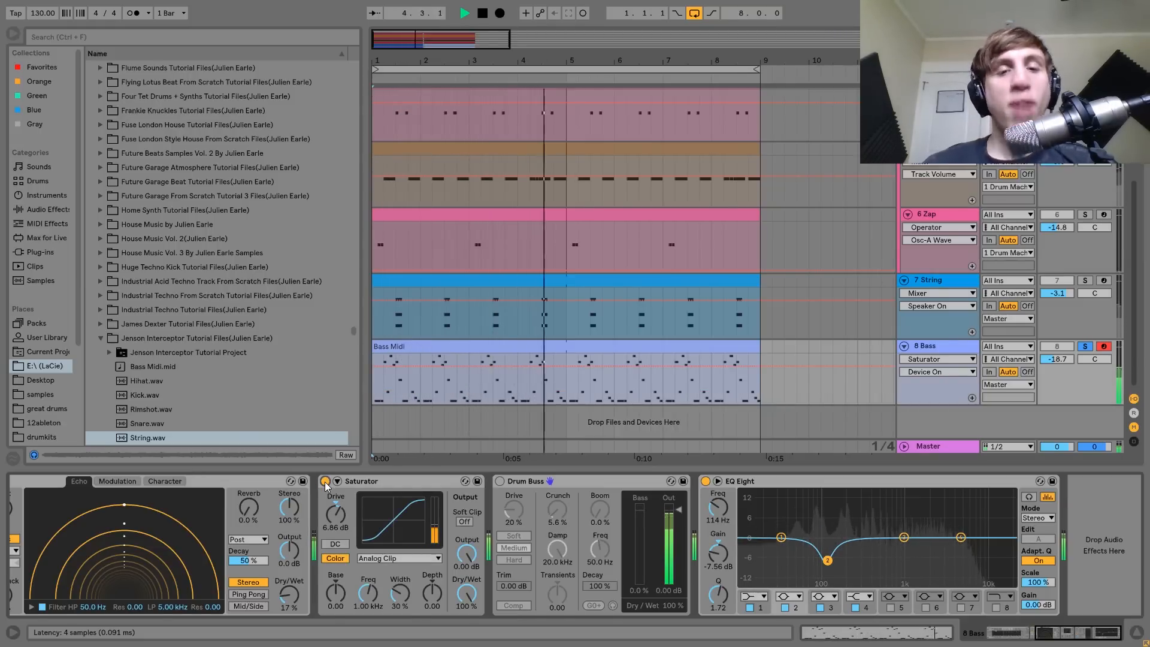
left_click(501, 481)
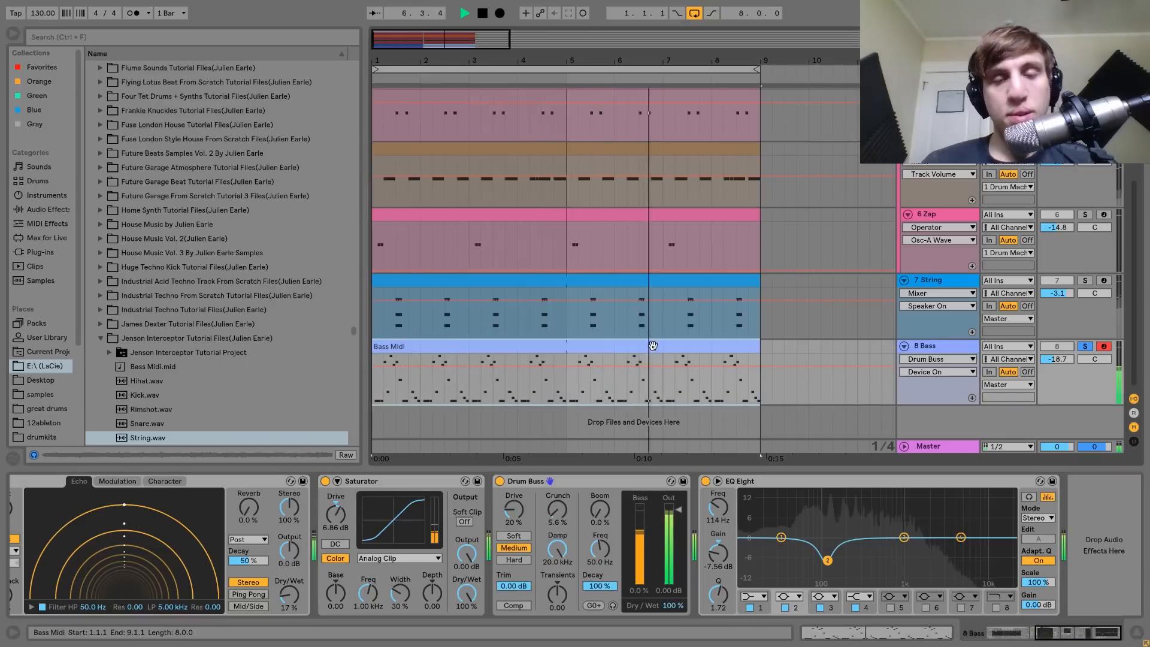
key("space")
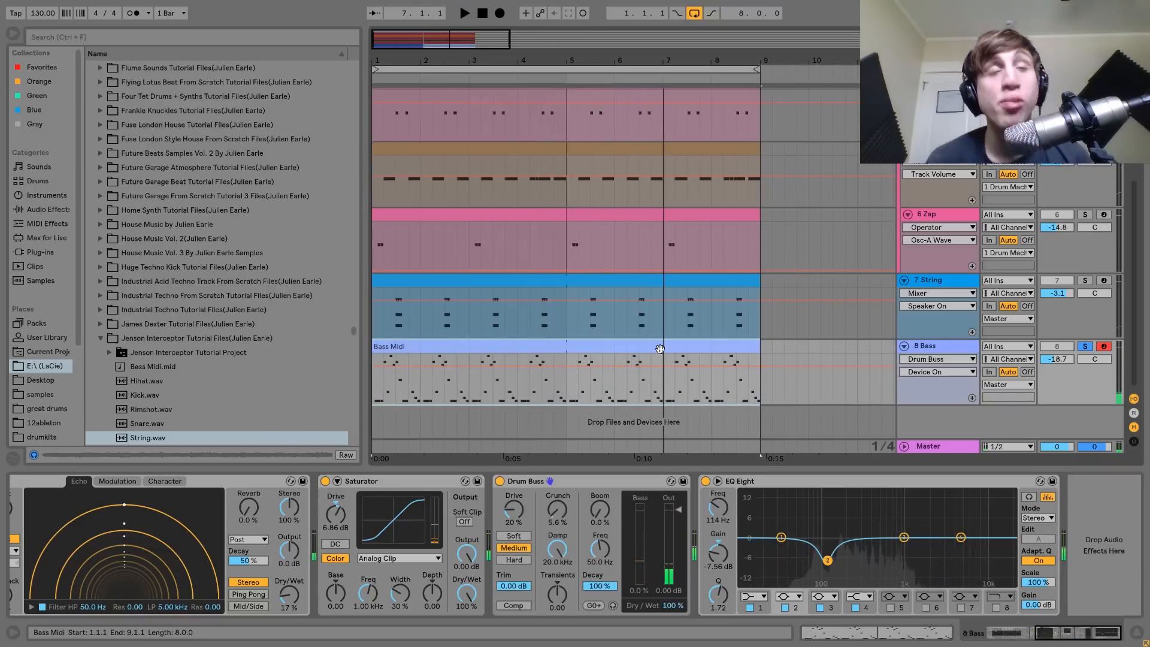
key("space")
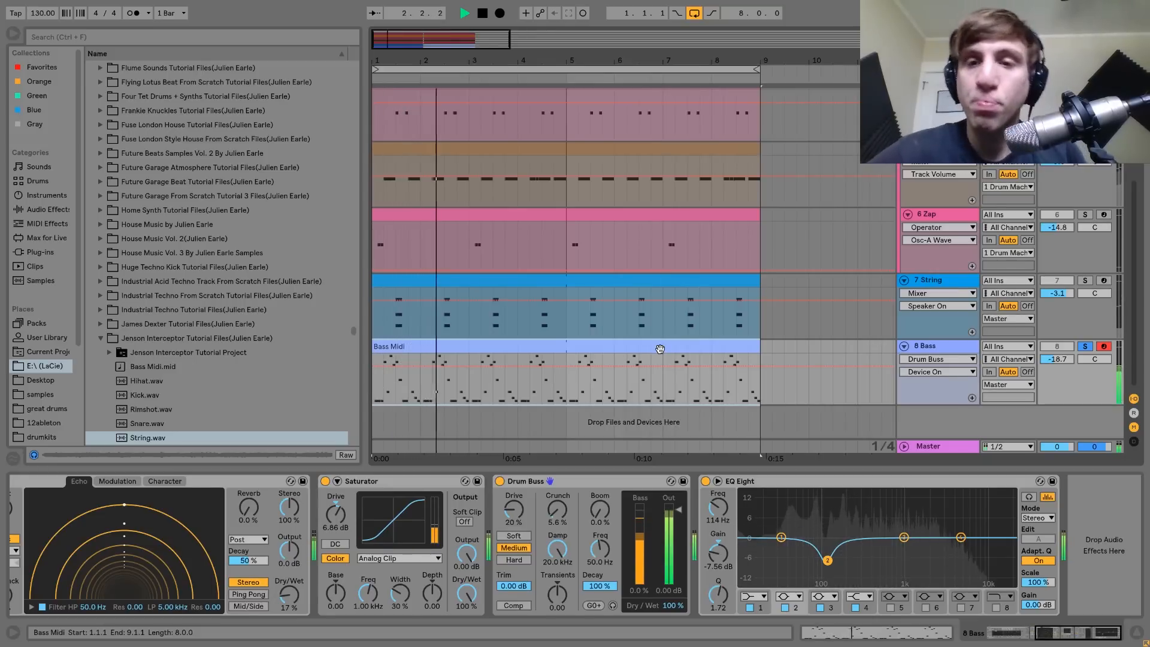
key("space")
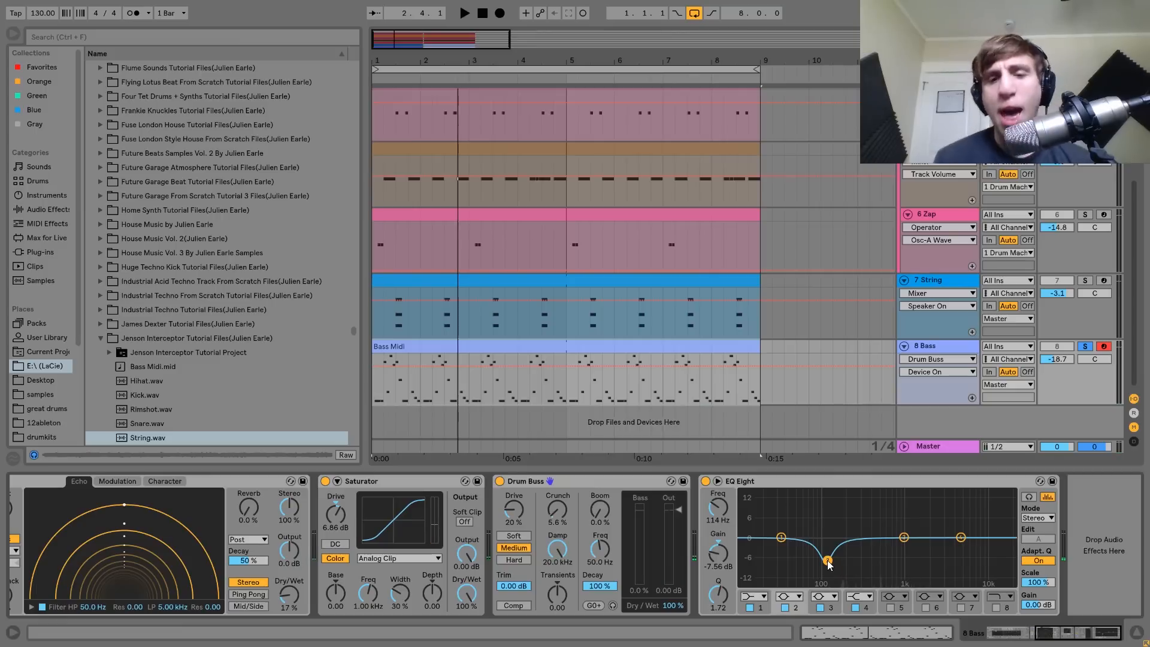
Move the second band of the bass EQ Eight to 100 Hz at about -7.81 dB and play the bass
left_click_drag(827, 561, 825, 565)
key("space")
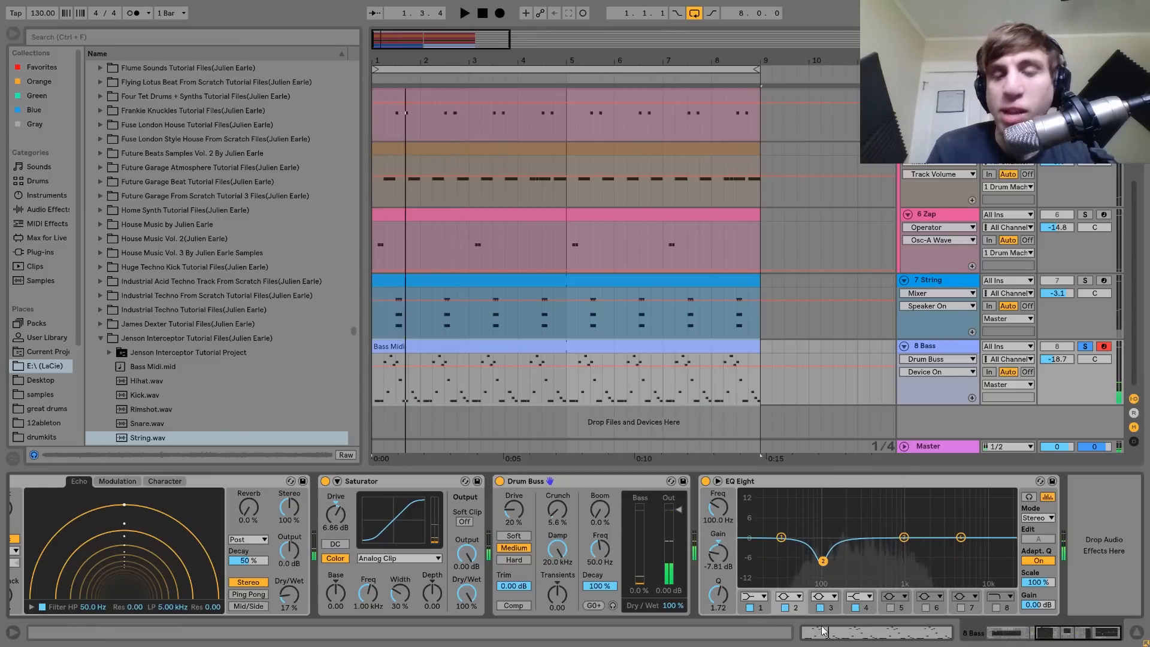
scroll(942, 372, "up", 3)
key("space")
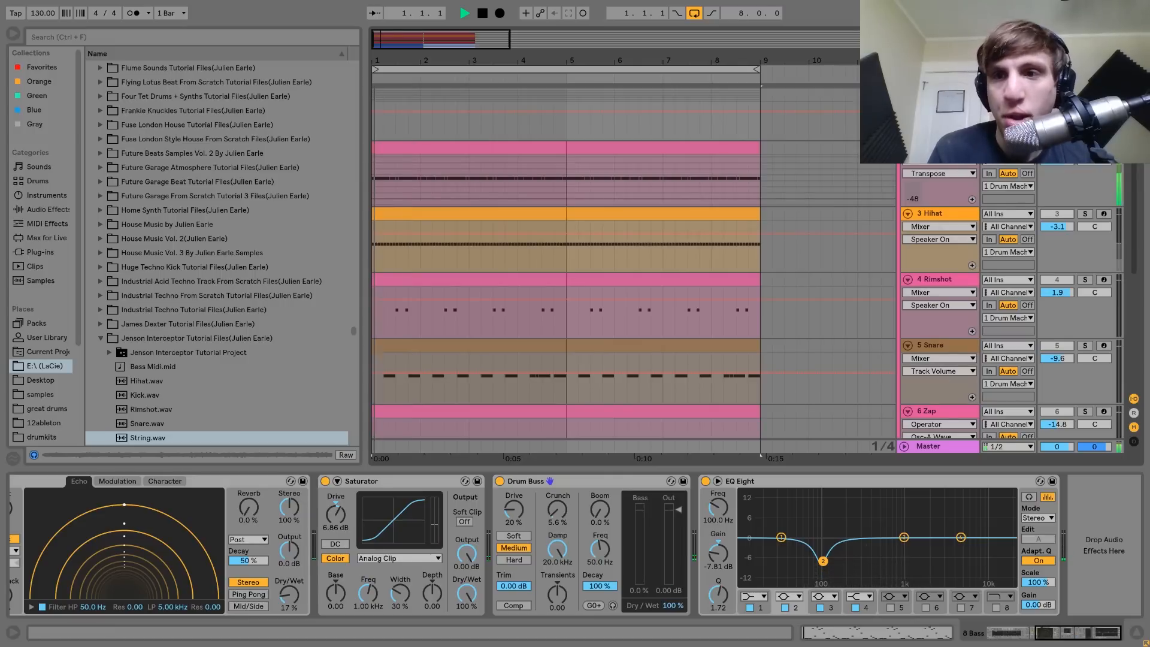
Compare the bass with EQ Eight switched off and on, leaving it enabled
left_click(706, 481)
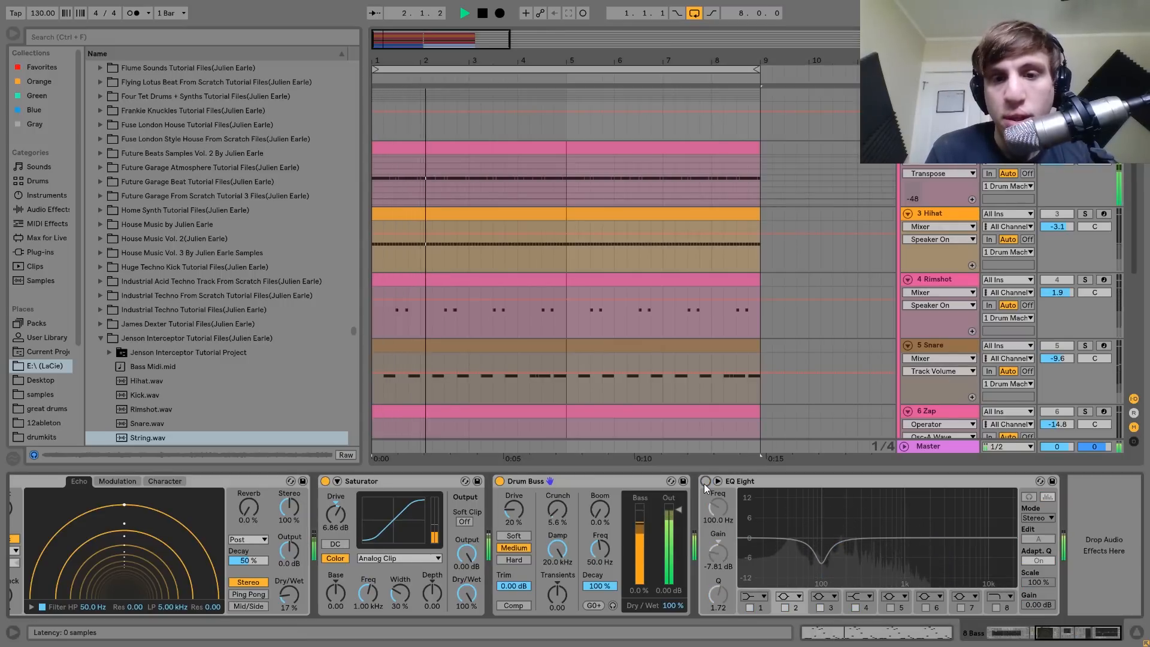
key("space")
left_click(705, 483)
key("space")
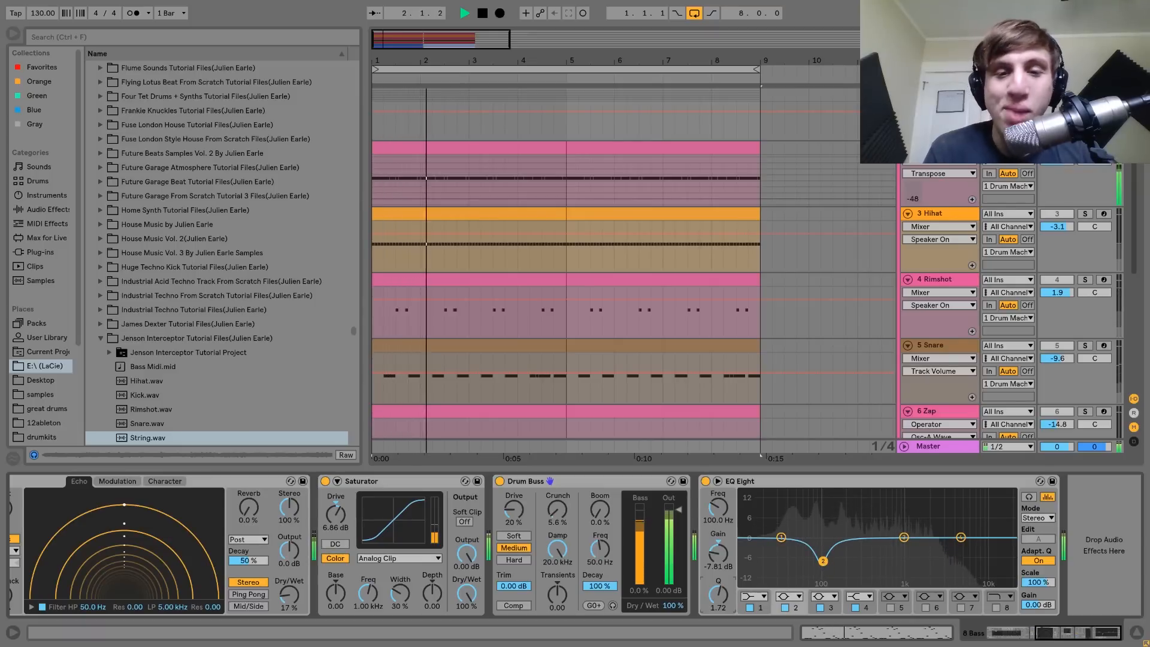
Set the EQ Eight second band's Q to 1.87, stop playback, and unsolo the Bass track
scroll(803, 311, "down", 5)
key("space")
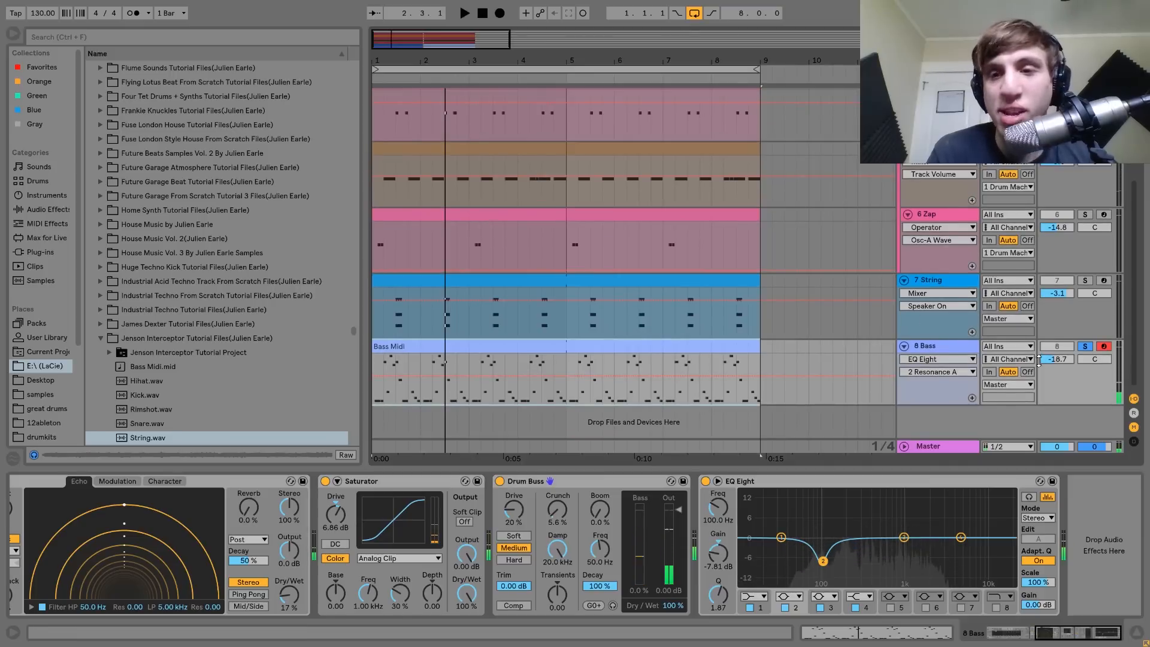
left_click(1085, 347)
left_click(927, 347)
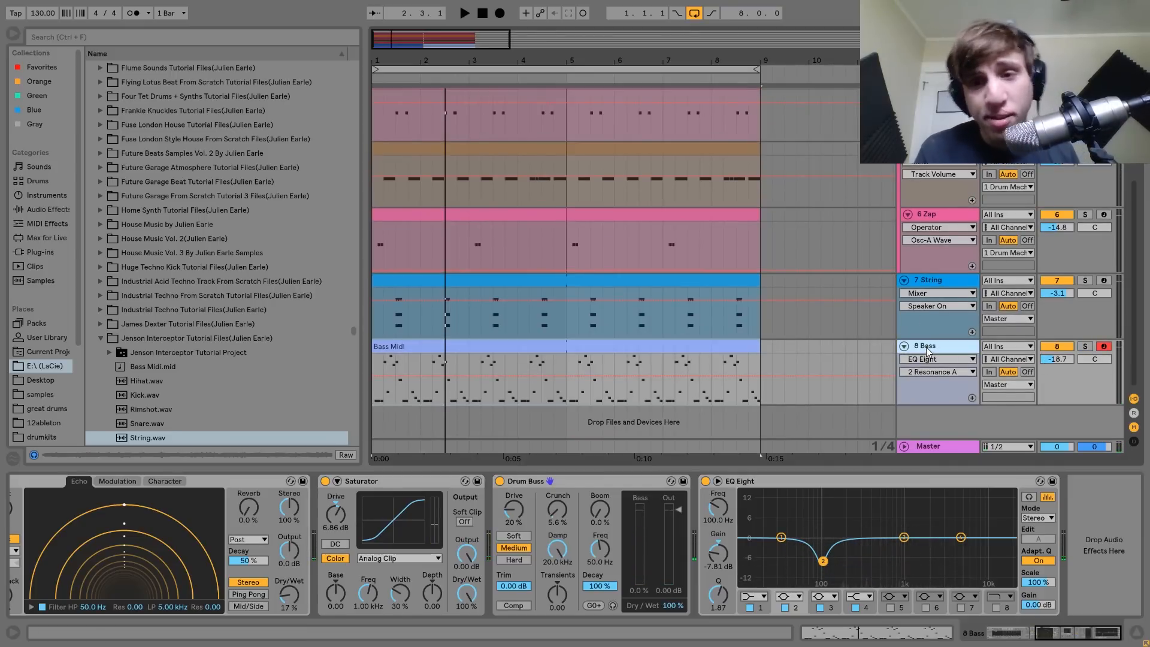